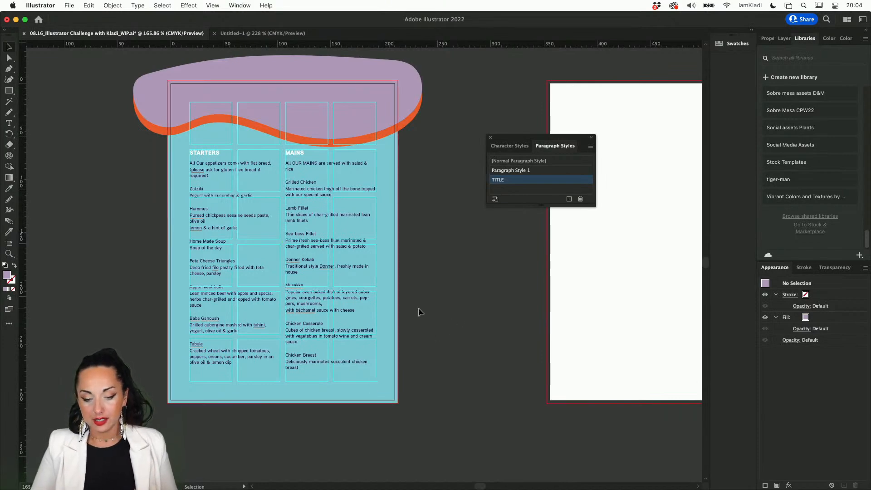
# Switch to InDesign to view its home screen and return to Illustrator.
pyautogui.scroll(1, 419, 308)
pyautogui.scroll(1, 418, 307)
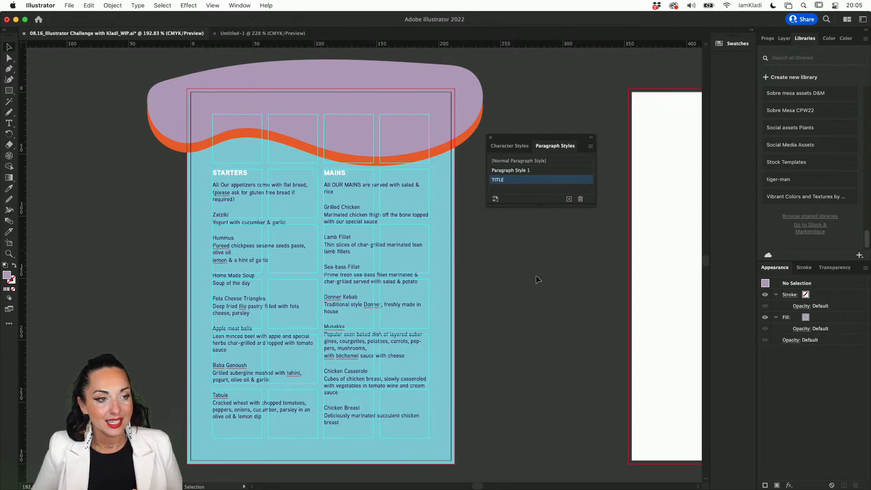
pyautogui.moveTo(422, 489)
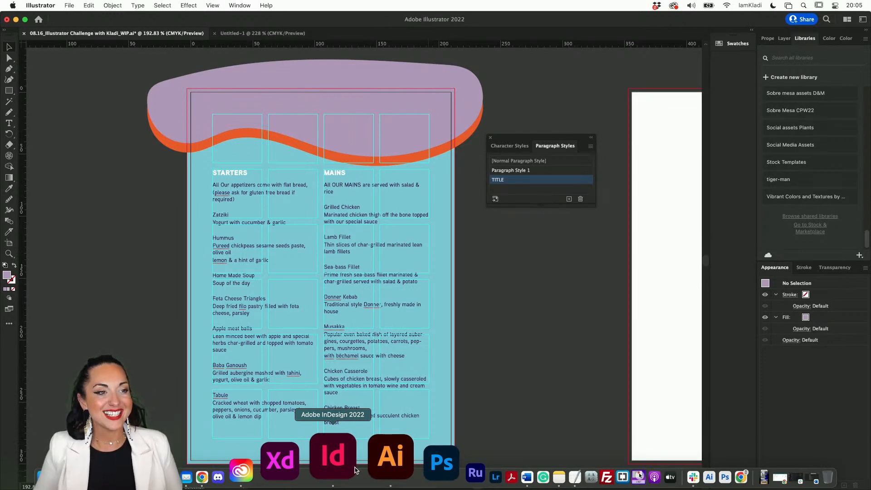
pyautogui.click(355, 468)
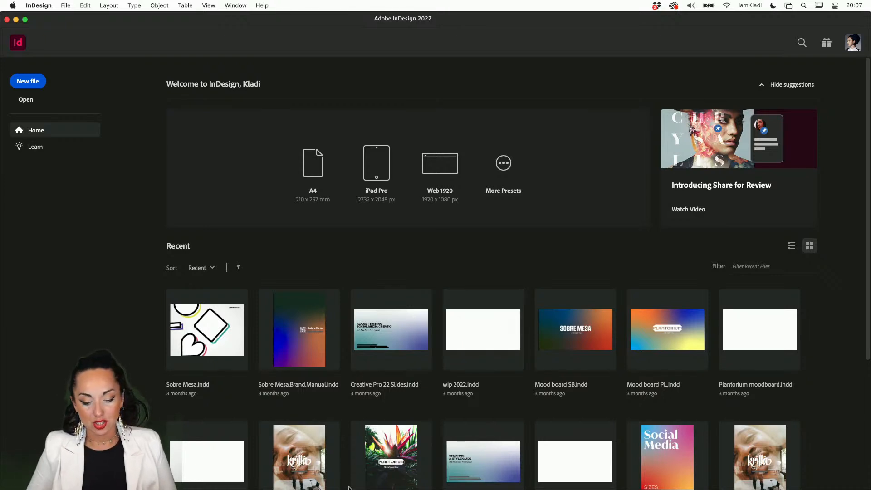
pyautogui.moveTo(370, 488)
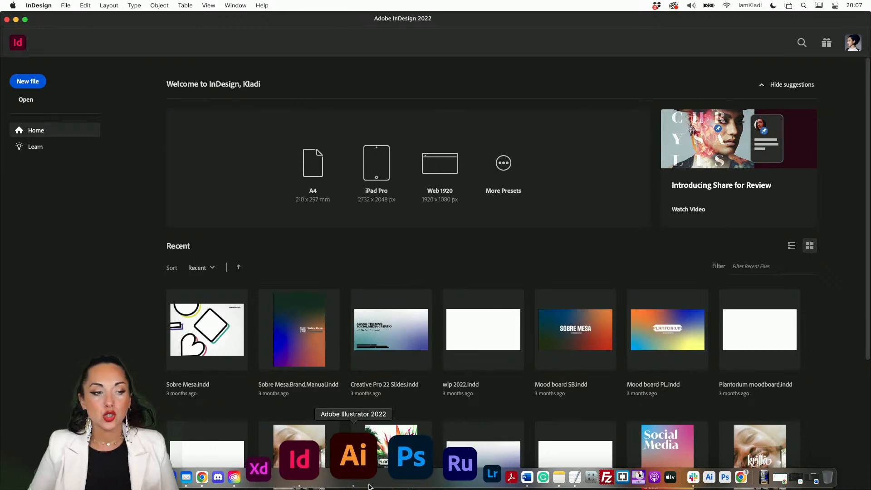
pyautogui.click(370, 486)
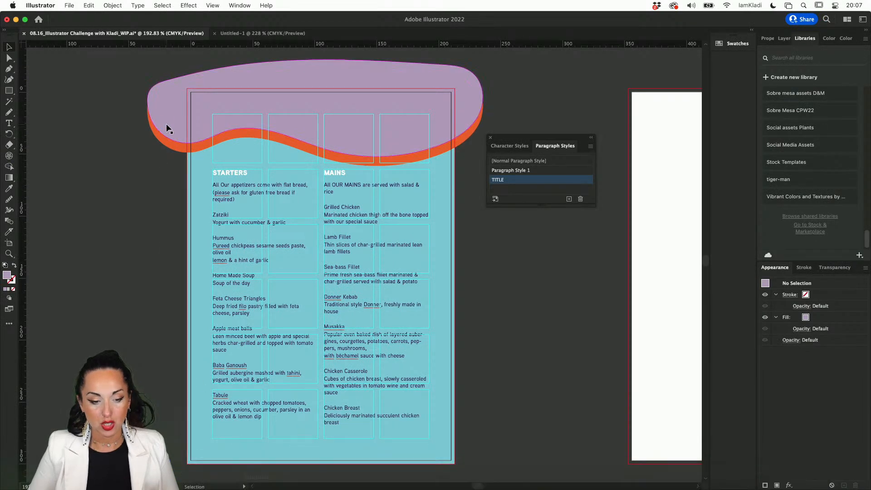
pyautogui.scroll(5, 171, 109)
pyautogui.scroll(-3, 202, 203)
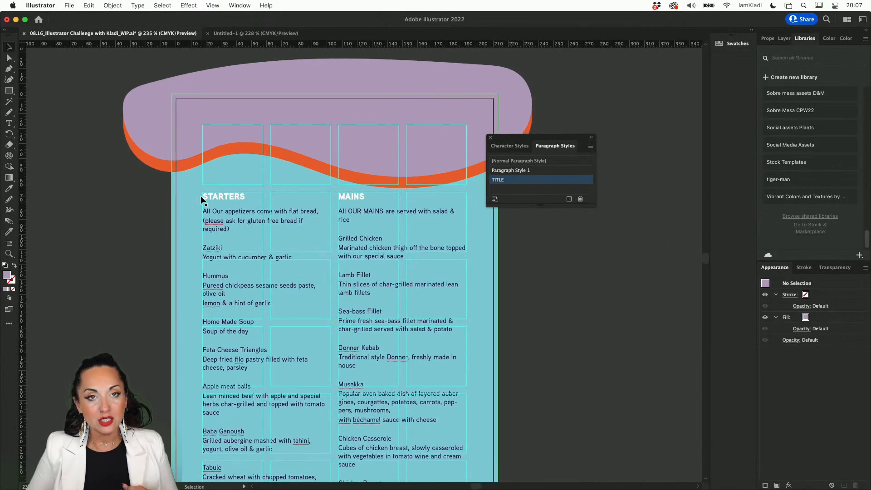
pyautogui.press('super+alt+e')
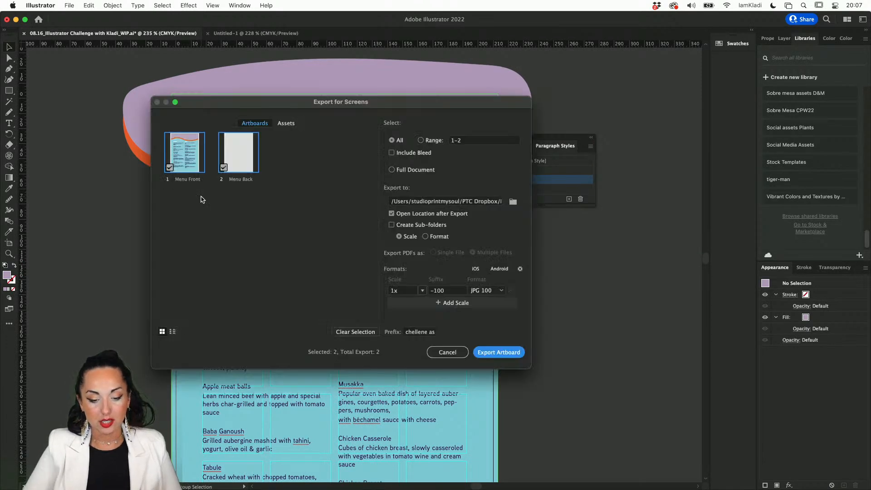
pyautogui.click(242, 162)
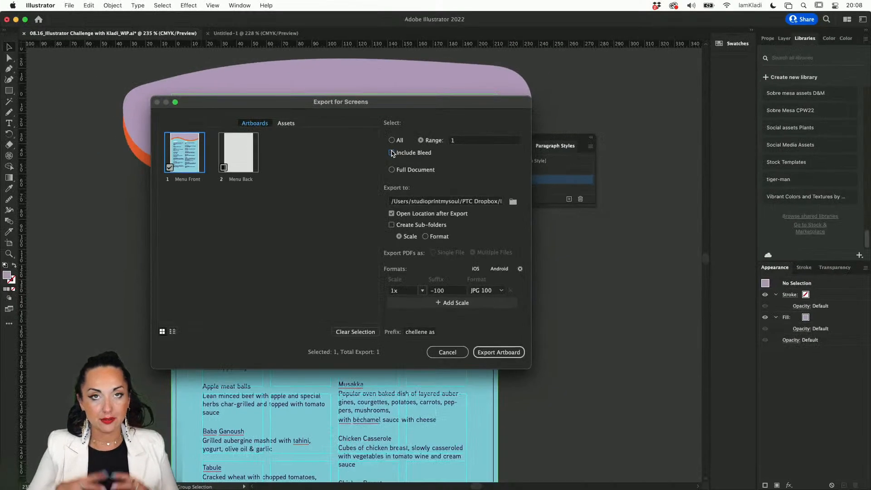
pyautogui.click(433, 354)
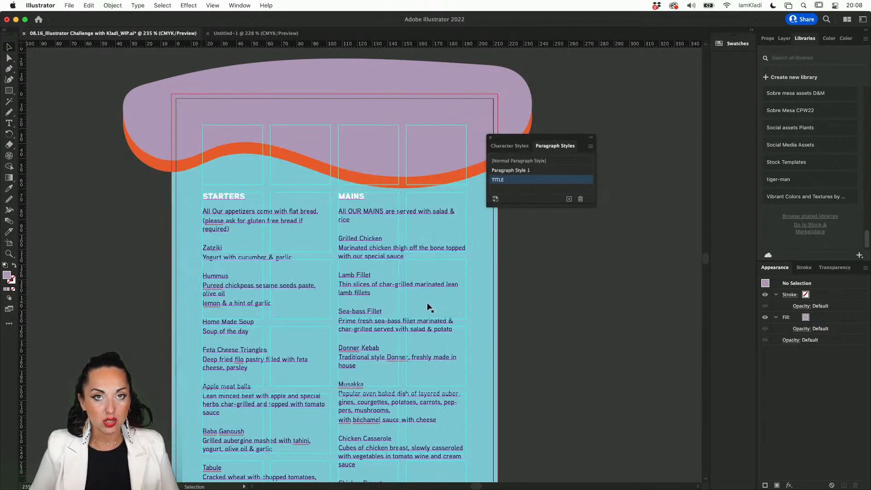
# Save the menu document on the computer, in the Desktop folder, using the Adobe PDF format.
pyautogui.scroll(-1, 429, 303)
pyautogui.scroll(-2, 429, 304)
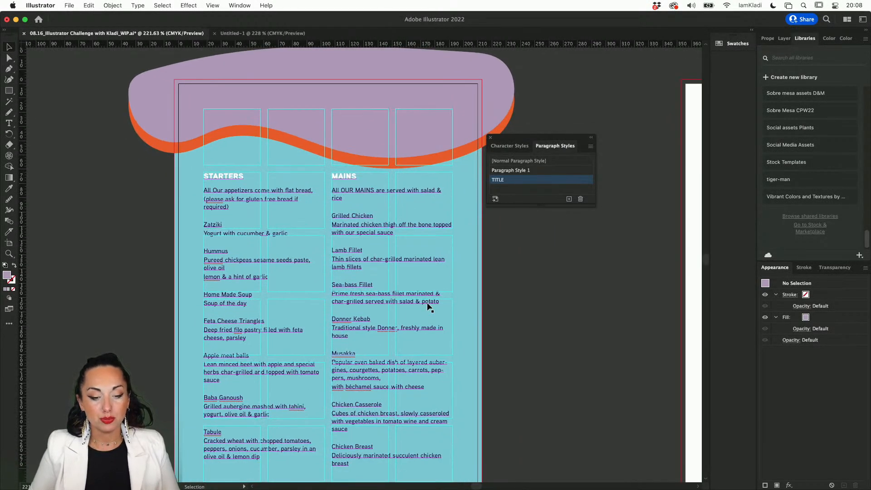
pyautogui.click(73, 5)
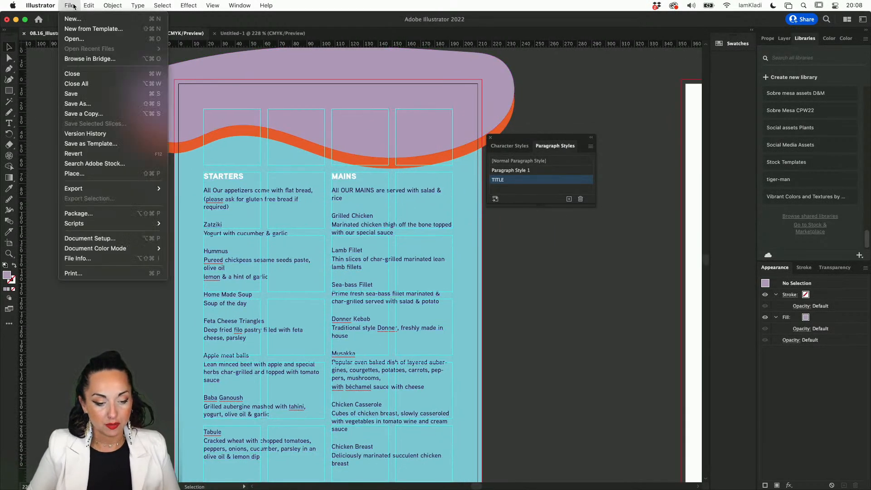
pyautogui.click(89, 105)
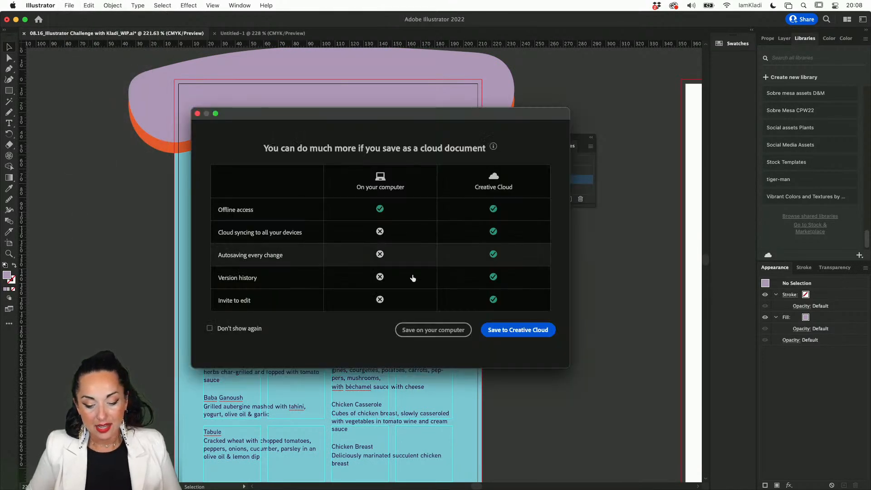
pyautogui.click(447, 330)
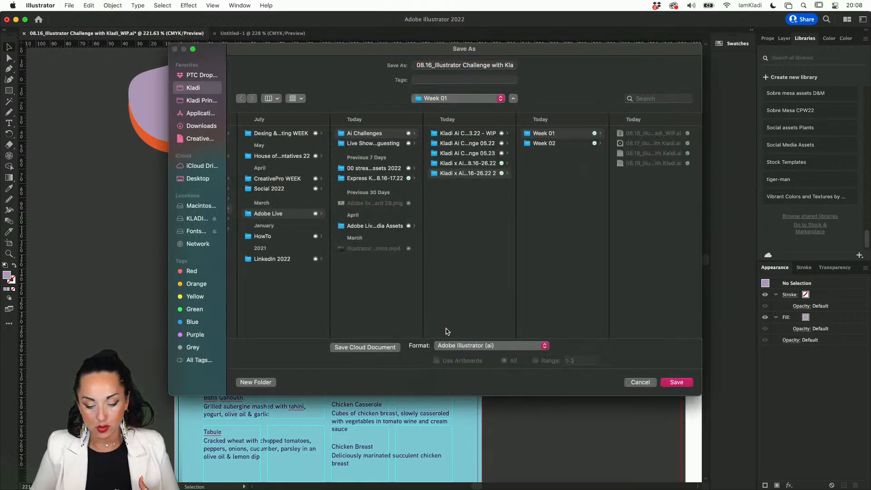
pyautogui.click(462, 351)
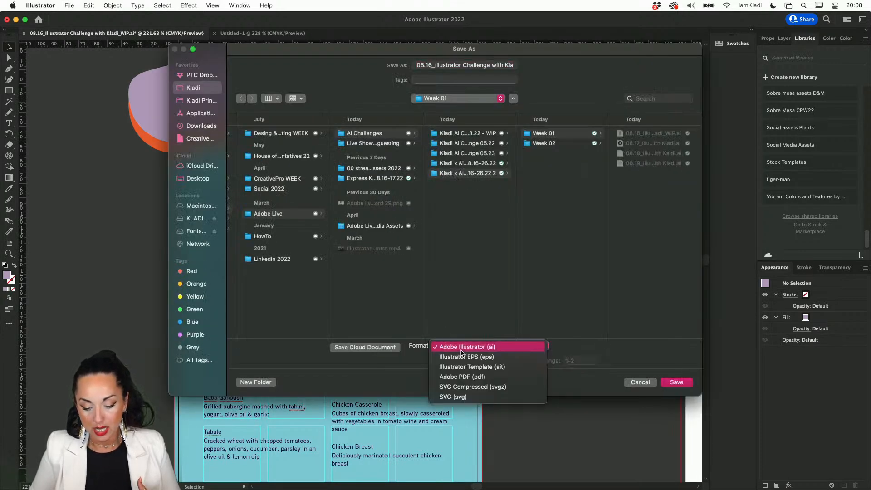
pyautogui.moveTo(568, 52); pyautogui.dragTo(520, 57)
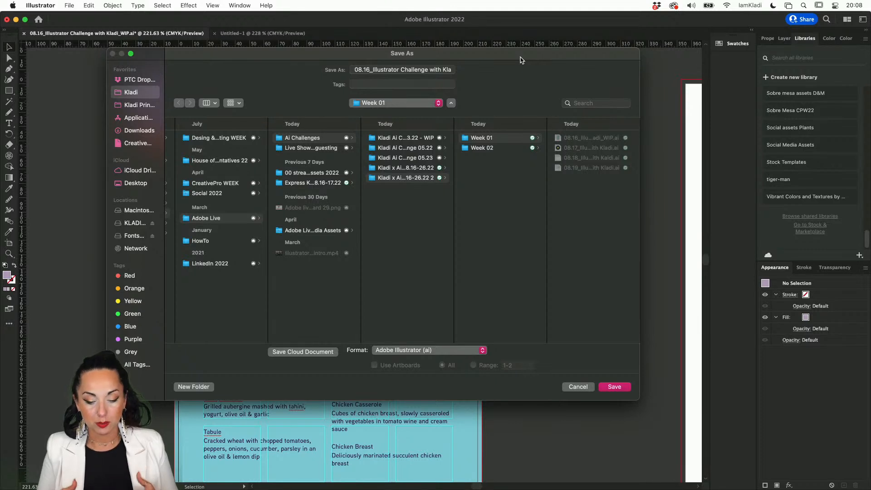
pyautogui.click(148, 184)
pyautogui.click(456, 351)
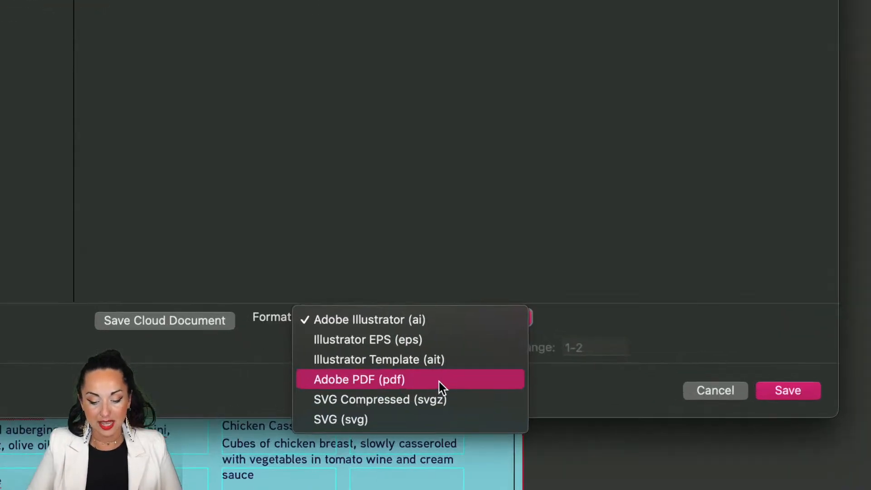
pyautogui.click(439, 382)
pyautogui.click(776, 386)
# Keep printer's marks off and the document bleed settings on, and save the PDF with the Illustrator Default preset.
pyautogui.press('alt')
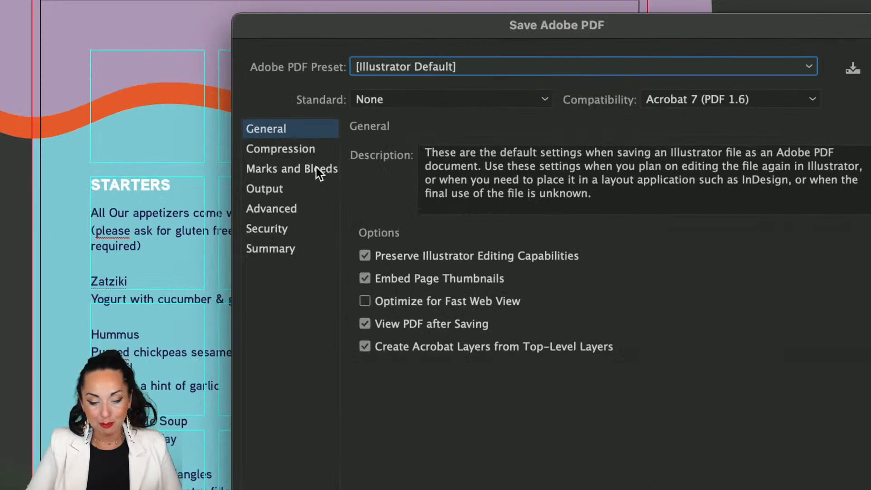
pyautogui.click(317, 168)
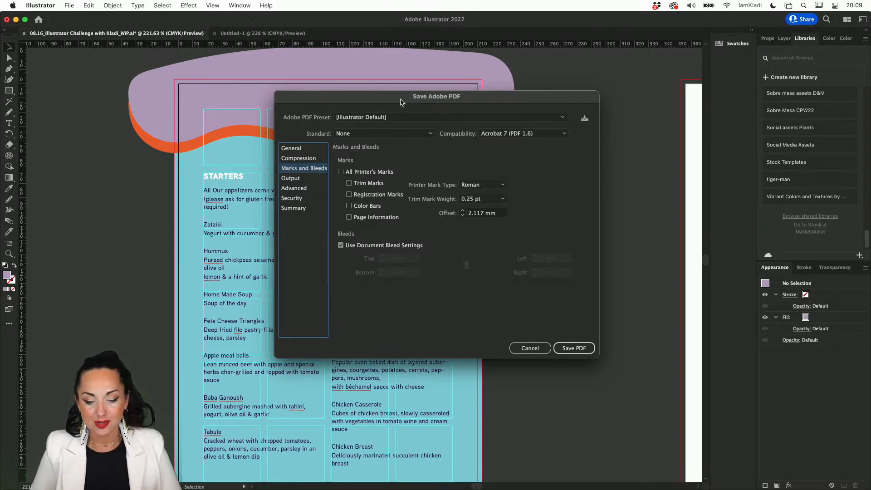
pyautogui.click(364, 174)
pyautogui.click(364, 174)
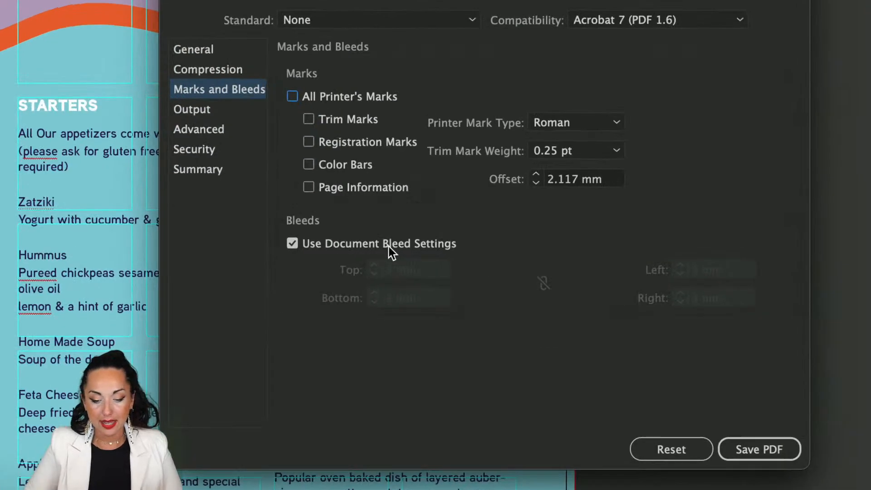
pyautogui.click(363, 248)
pyautogui.click(363, 248)
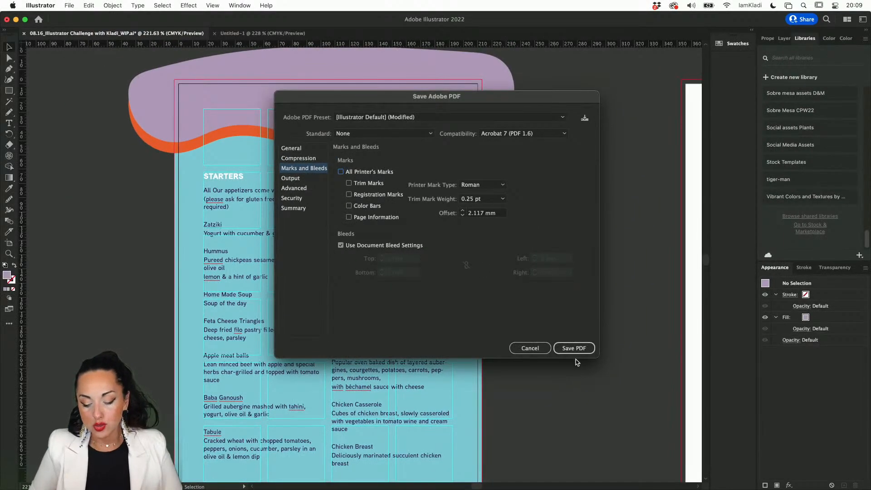
pyautogui.click(575, 352)
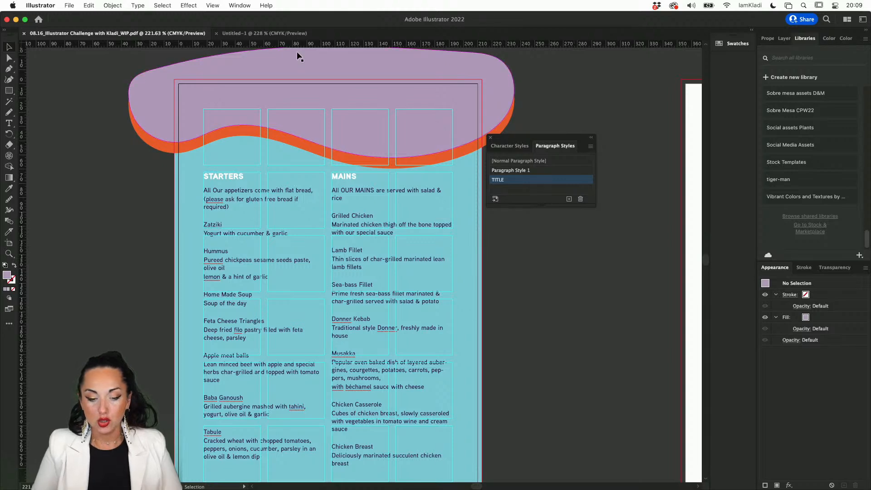
# Check the first page of the saved PDF in Acrobat, close it and return to Illustrator.
pyautogui.moveTo(1, 1)
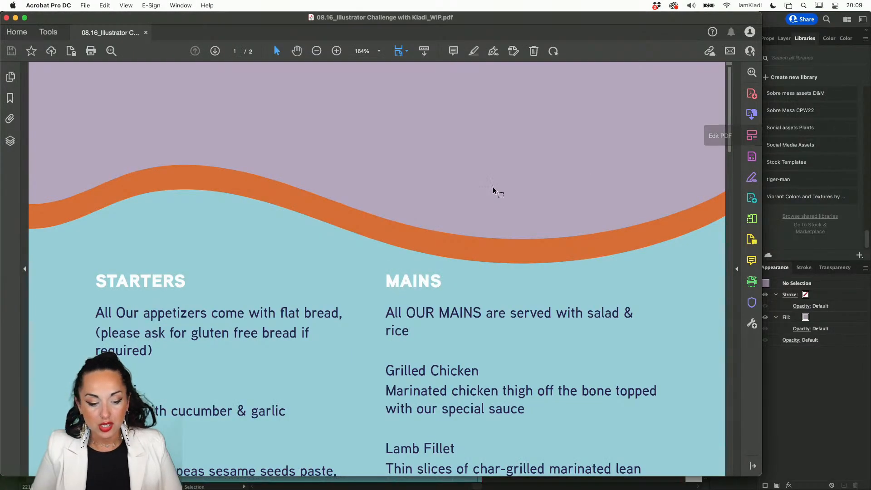
pyautogui.scroll(-3, 493, 187)
pyautogui.scroll(4, 493, 187)
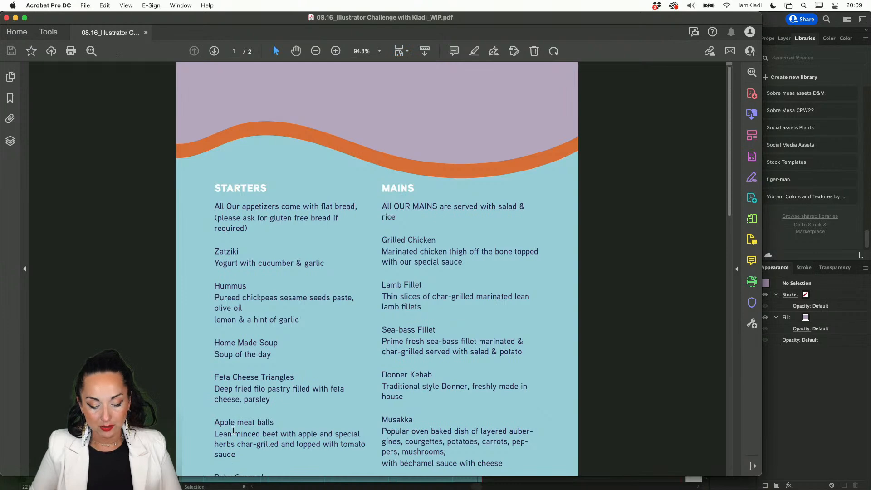
pyautogui.click(6, 17)
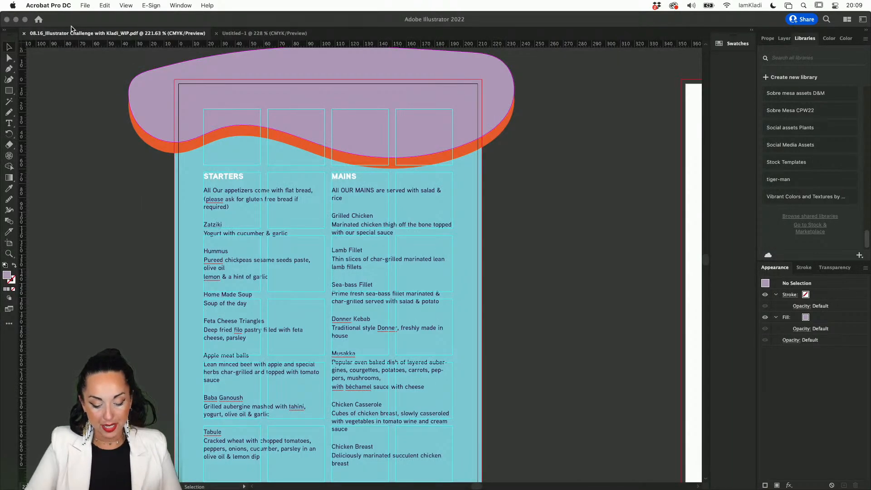
pyautogui.click(85, 5)
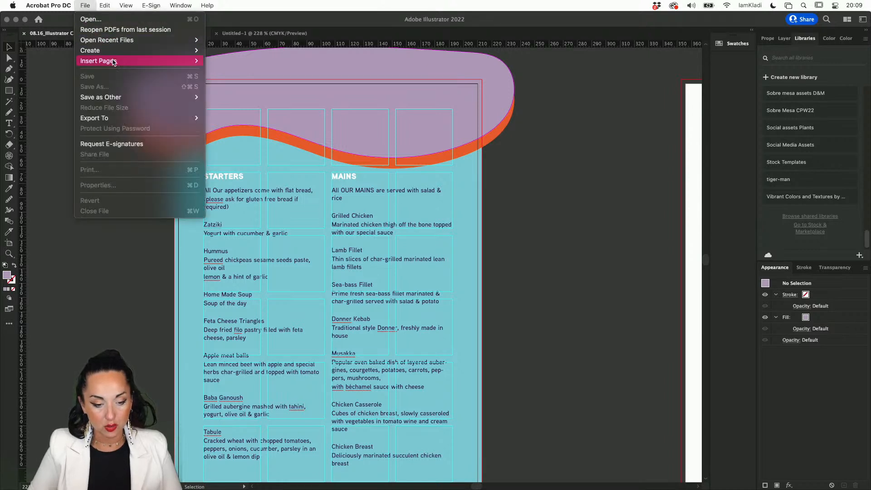
pyautogui.click(45, 60)
# Save the menu on the computer as an Adobe PDF again, replacing the existing file on the Desktop.
pyautogui.click(69, 5)
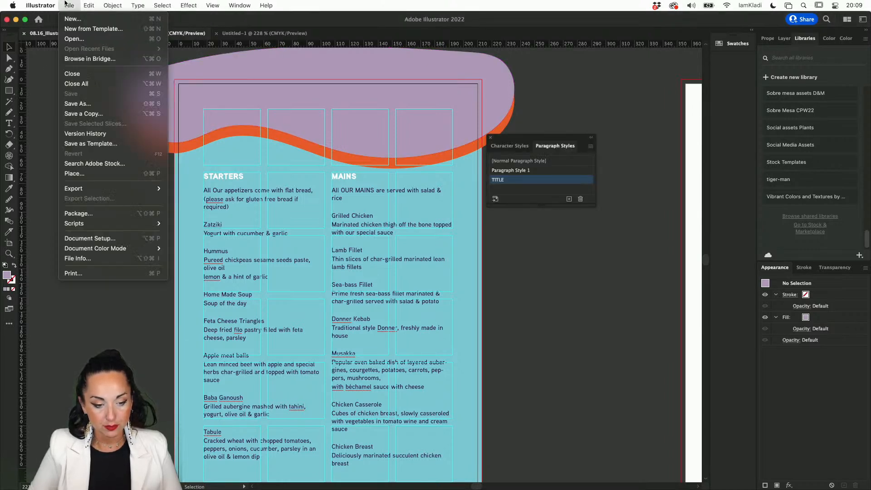
pyautogui.click(90, 104)
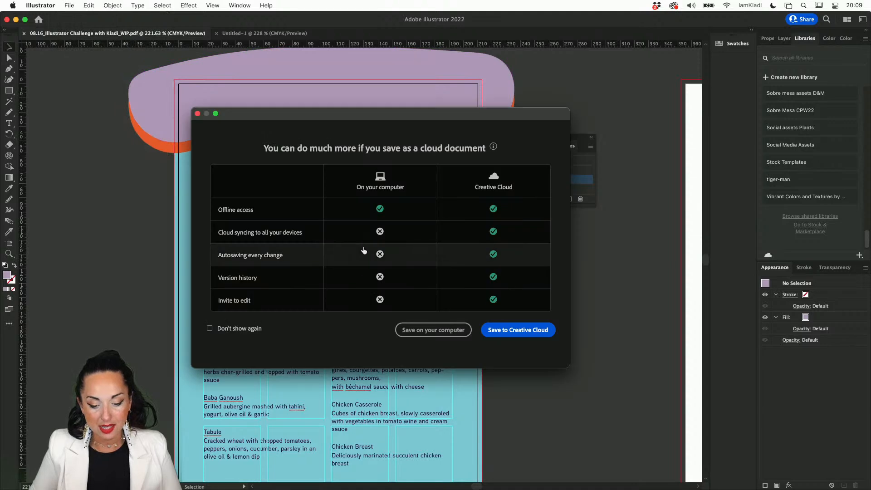
pyautogui.click(433, 330)
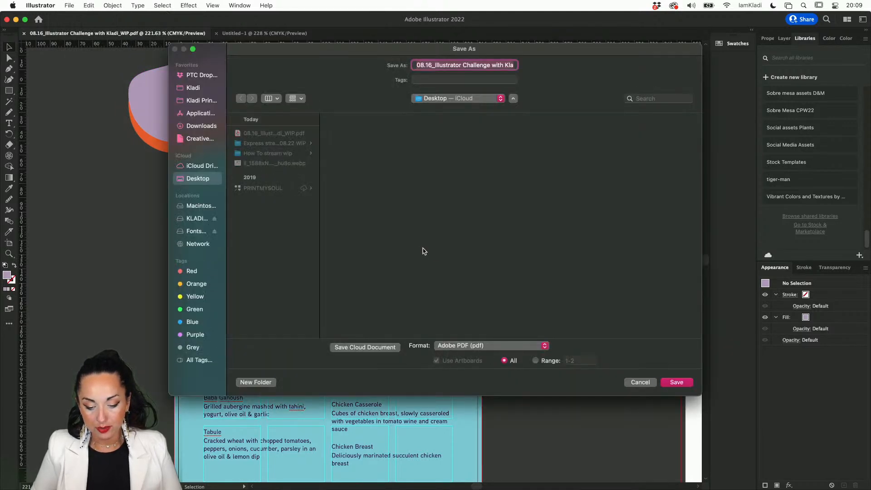
pyautogui.click(673, 383)
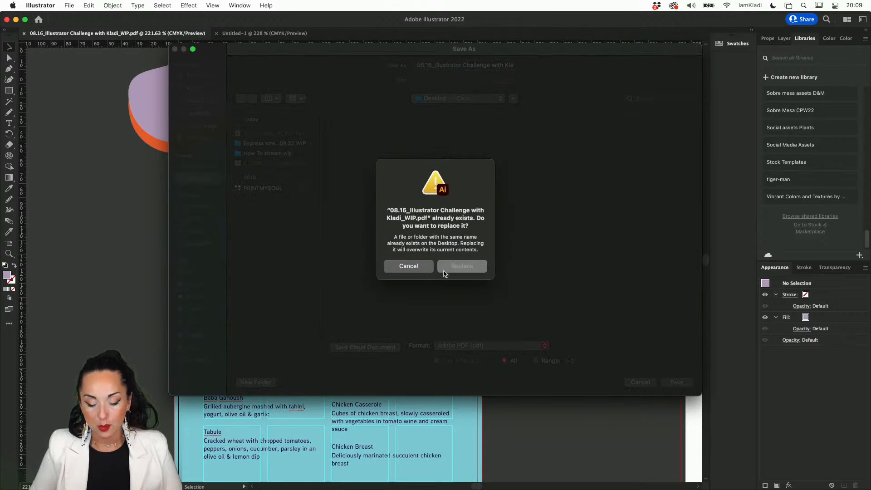
pyautogui.click(456, 265)
# Use the High Quality Print preset, enable trim marks and the document bleed settings, and save the PDF.
pyautogui.click(393, 119)
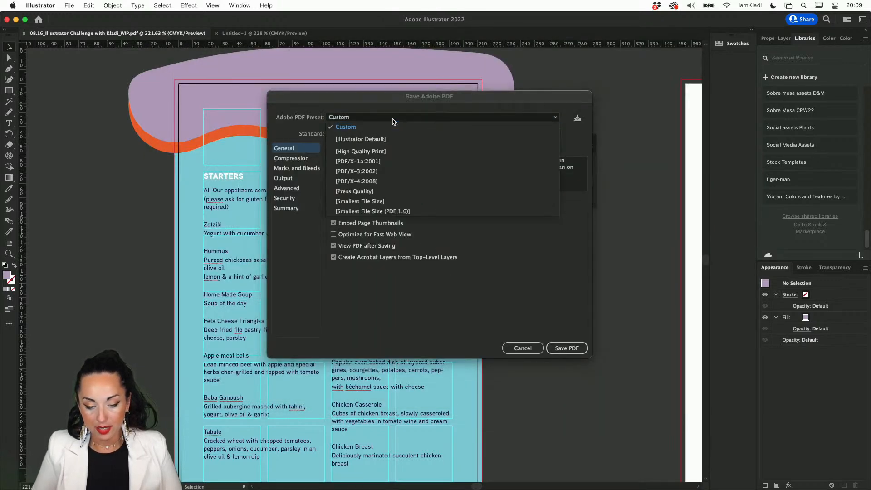
pyautogui.click(387, 123)
pyautogui.click(388, 119)
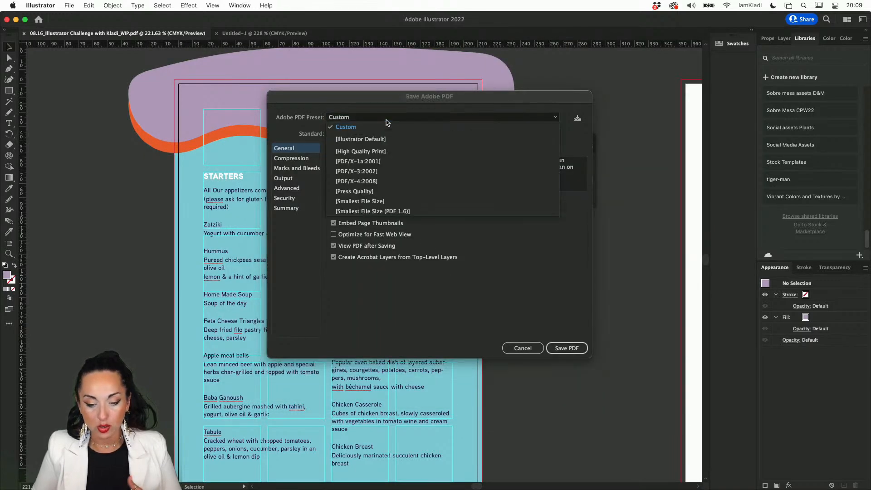
pyautogui.click(385, 151)
pyautogui.click(305, 169)
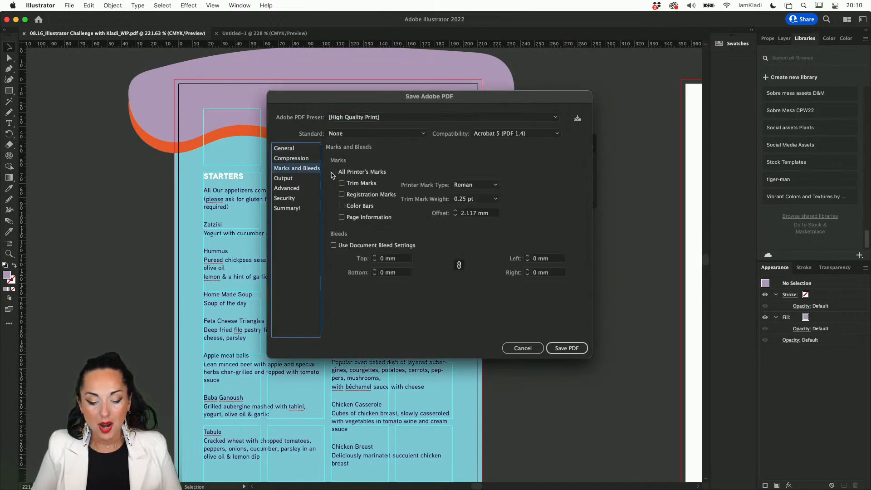
pyautogui.click(356, 183)
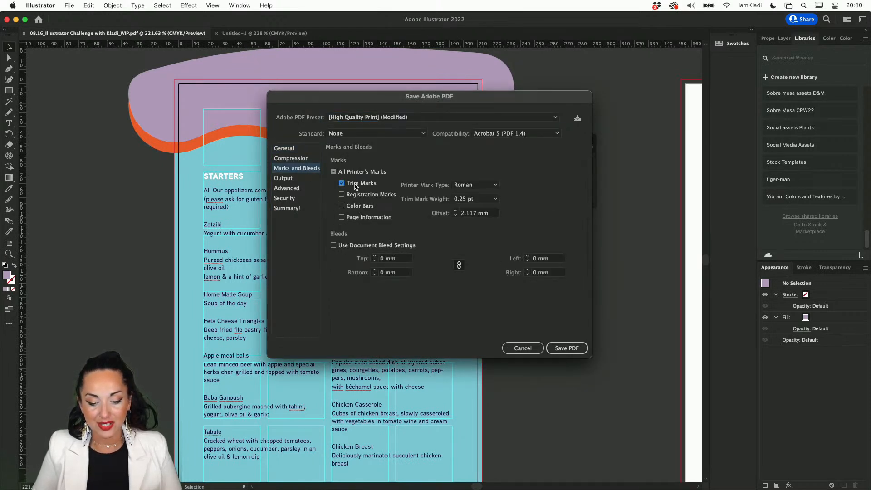
pyautogui.click(361, 246)
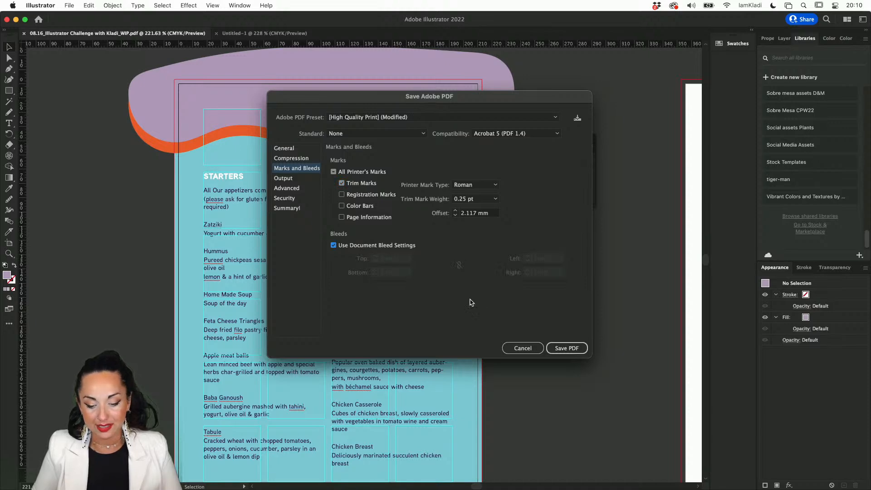
pyautogui.click(562, 349)
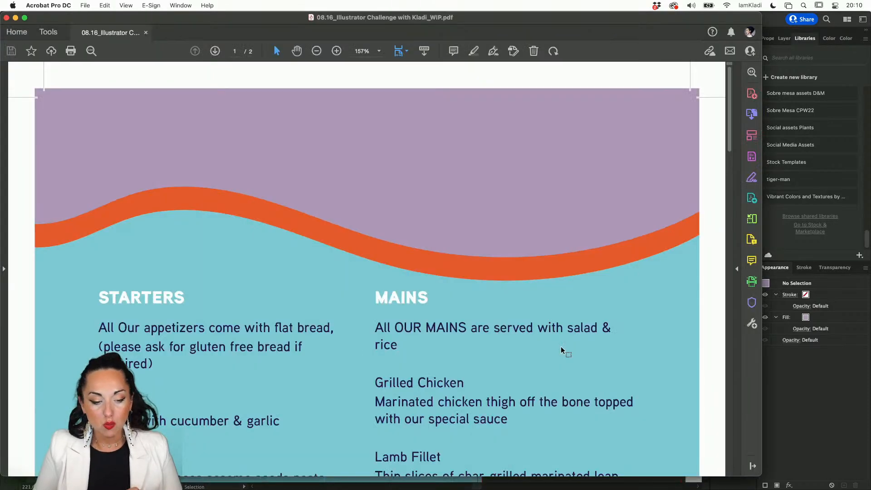
# Examine the trim marks and the bleed area at the first page's upper corner in the exported PDF.
pyautogui.scroll(-1, 54, 89)
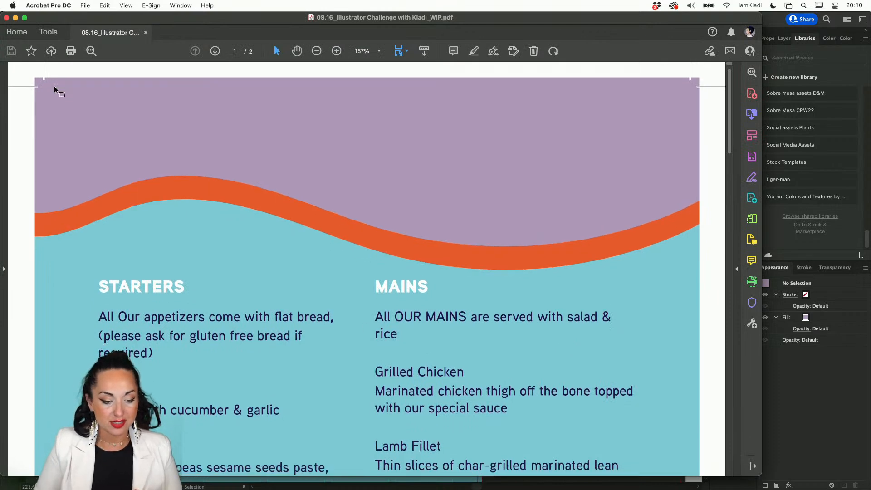
pyautogui.scroll(5, 54, 86)
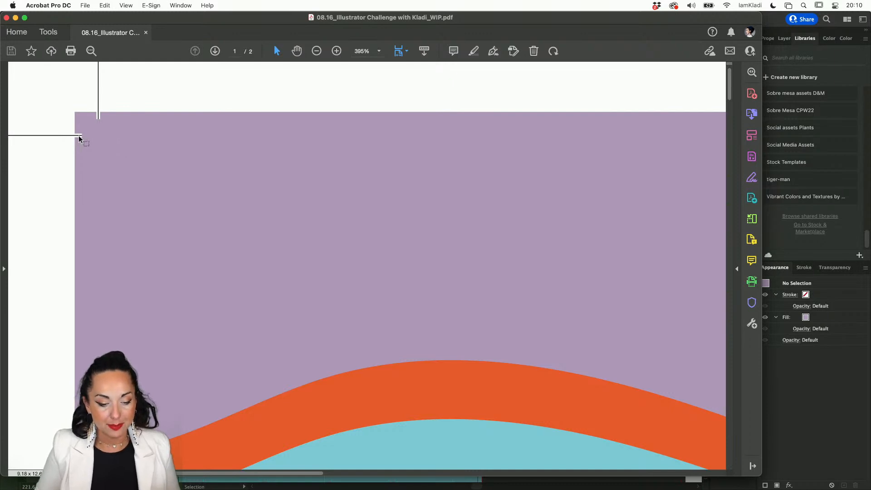
pyautogui.scroll(5, 77, 135)
pyautogui.moveTo(69, 80); pyautogui.dragTo(298, 125)
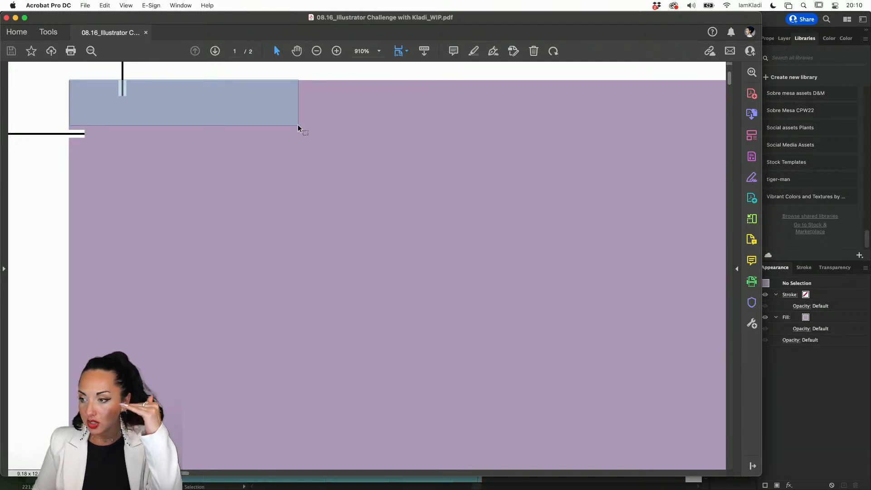
pyautogui.moveTo(298, 125); pyautogui.dragTo(97, 69)
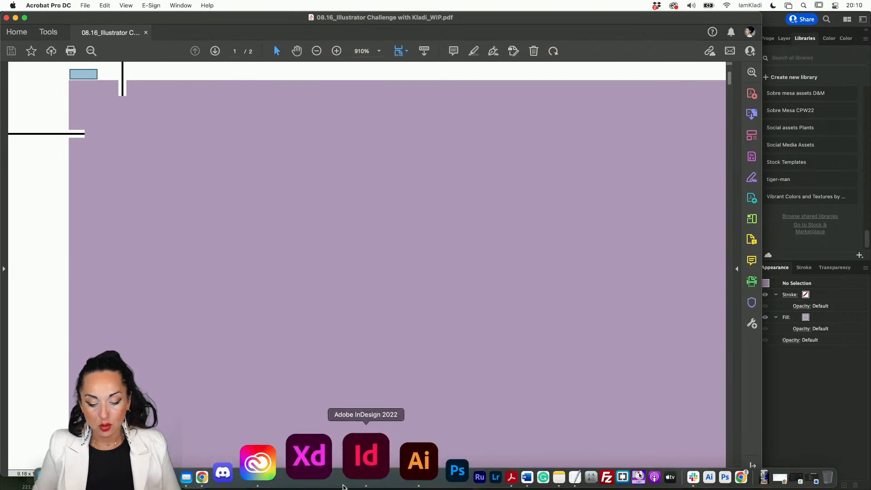
# Switch to Adobe InDesign 2022.
pyautogui.click(349, 484)
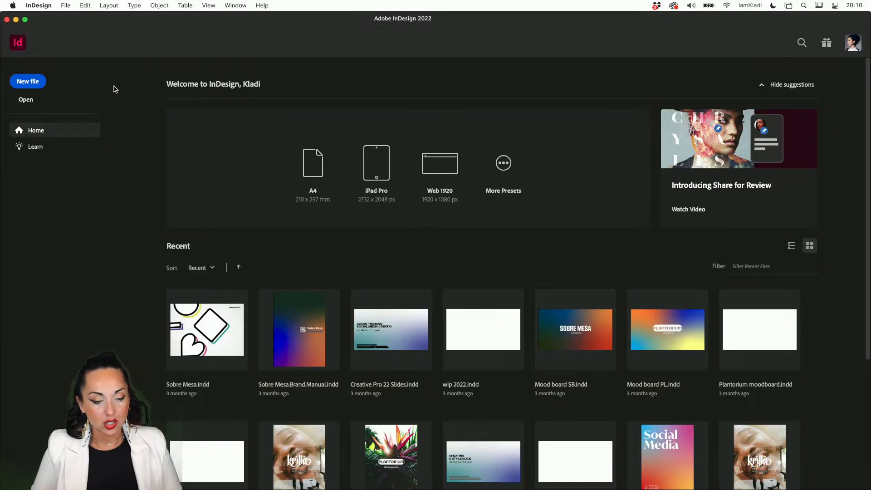
pyautogui.click(28, 82)
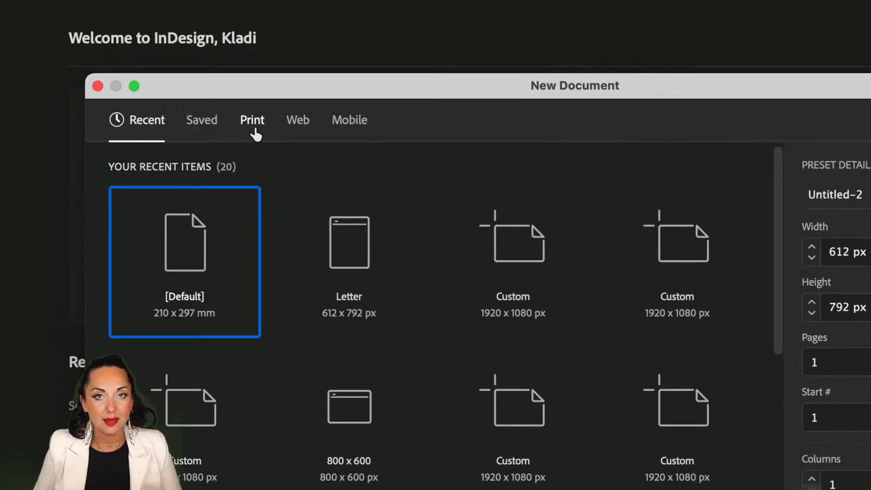
pyautogui.click(254, 132)
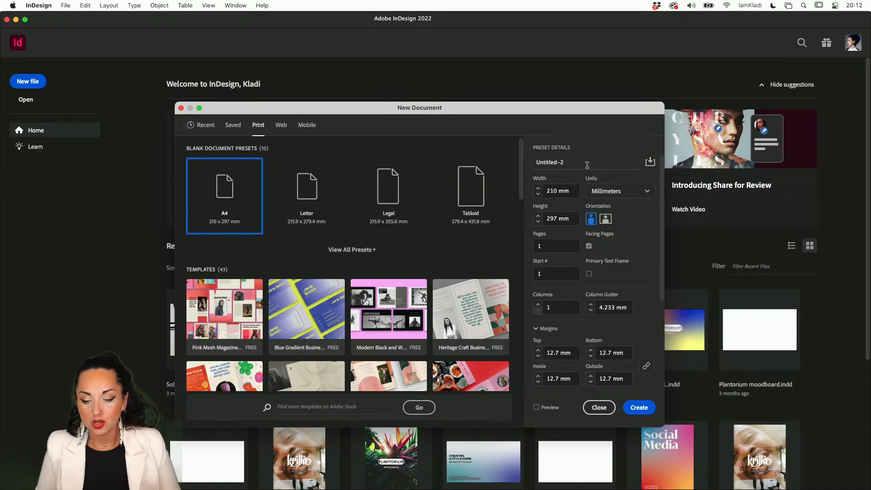
pyautogui.click(539, 160)
pyautogui.write('A4 CV')
pyautogui.press('Return')
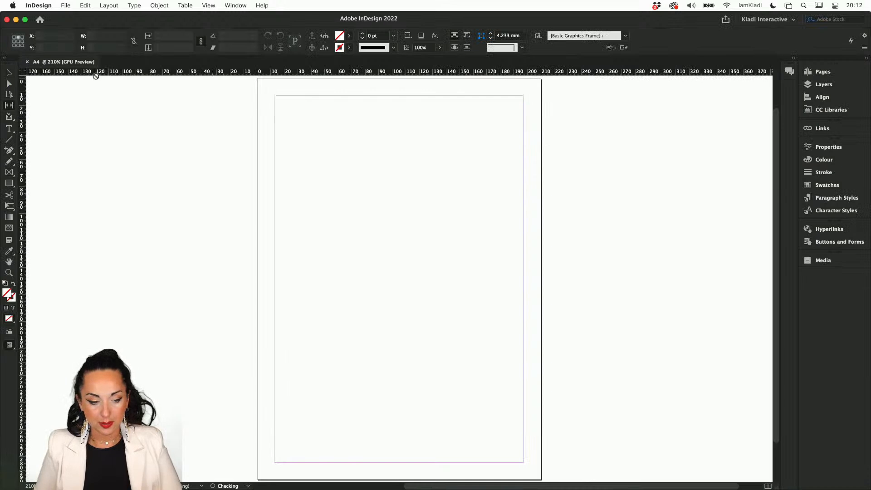
pyautogui.click(27, 62)
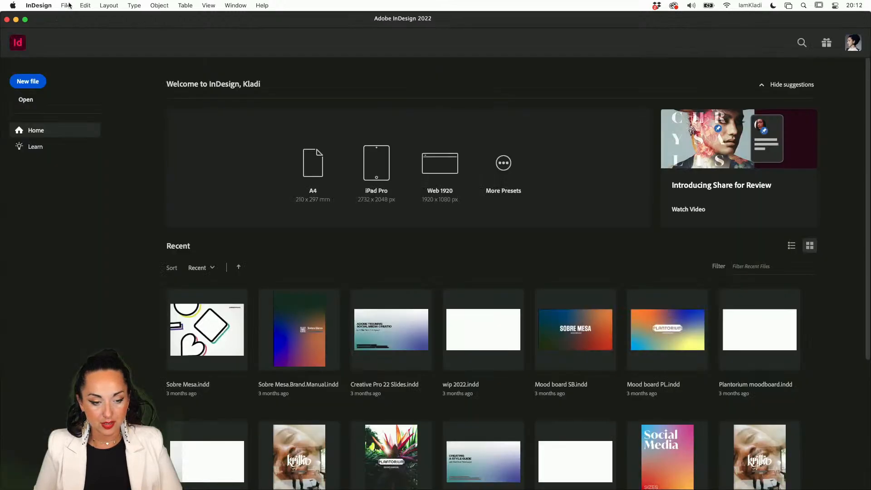
# Start a new print document with the A4 preset and name it Menu A4.
pyautogui.click(30, 80)
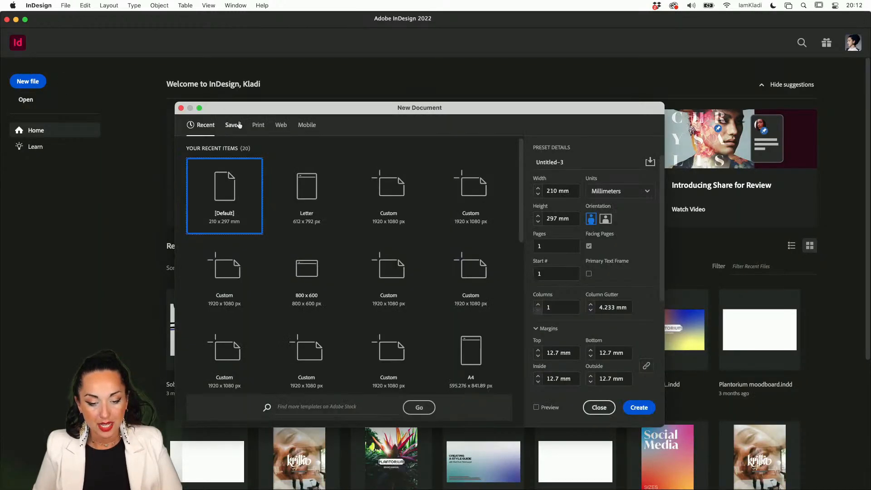
pyautogui.click(258, 126)
pyautogui.tripleClick(565, 163)
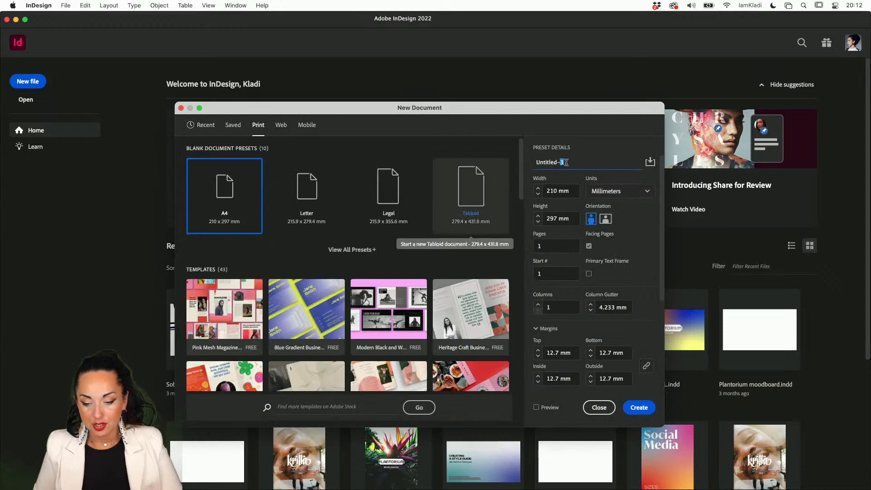
pyautogui.write('M')
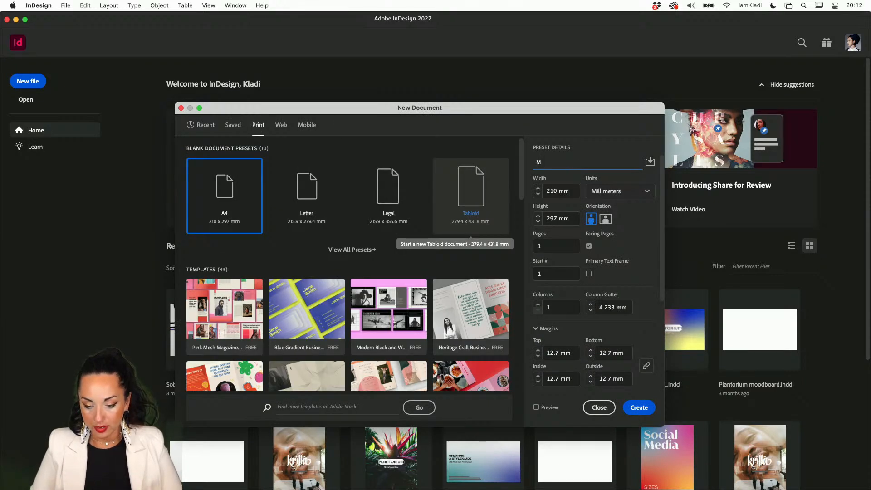
pyautogui.write('enu')
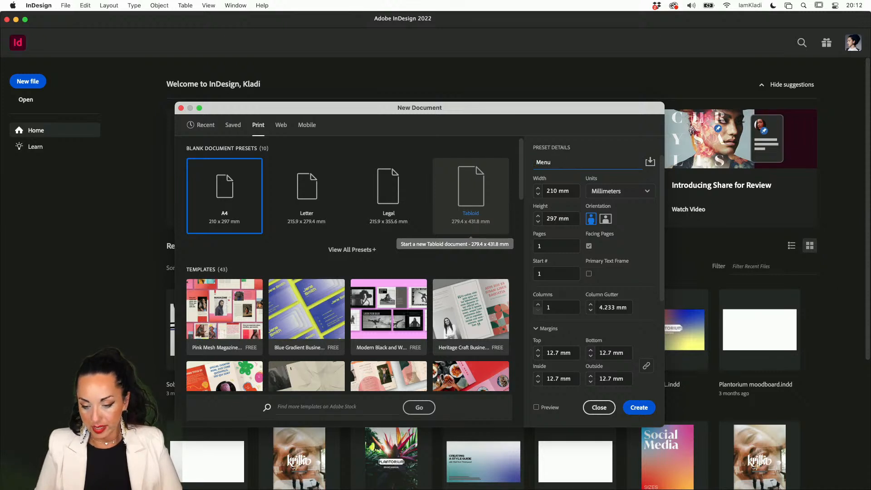
pyautogui.write(' A4')
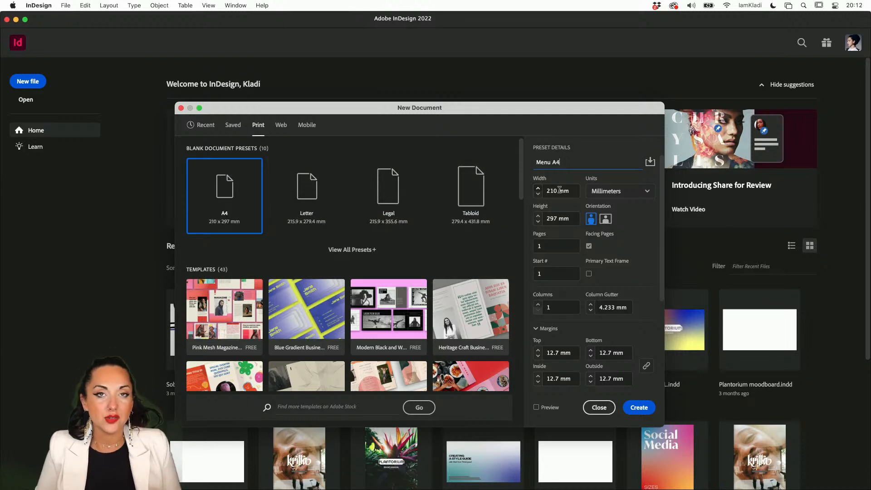
# Set the margins of the new document to 20 mm on all sides.
pyautogui.scroll(-5, 553, 358)
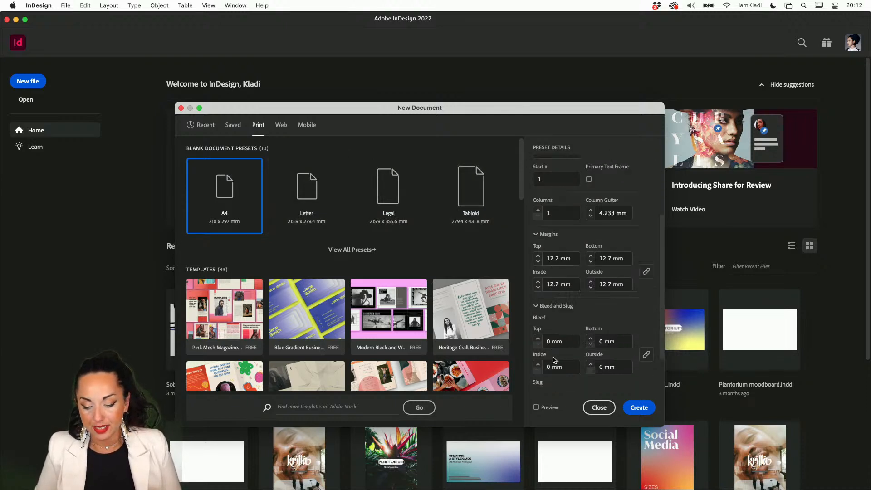
pyautogui.click(539, 207)
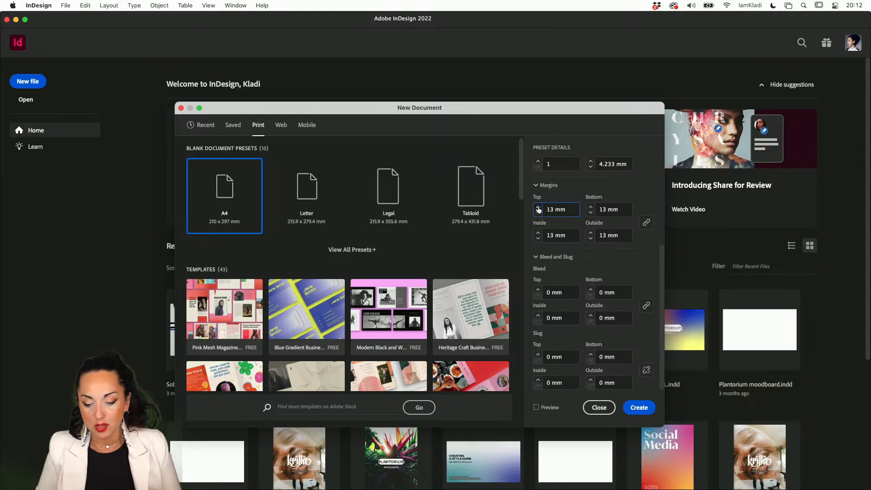
pyautogui.click(539, 207)
pyautogui.click(538, 207)
pyautogui.click(538, 207)
pyautogui.click(538, 207)
pyautogui.click(538, 212)
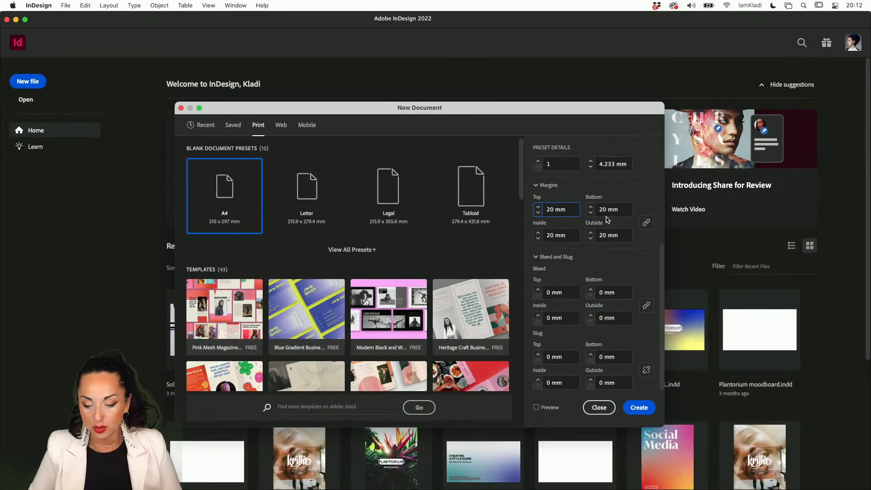
# Turn off facing pages for the new document and set the bleed to 3 mm on all sides.
pyautogui.scroll(5, 602, 247)
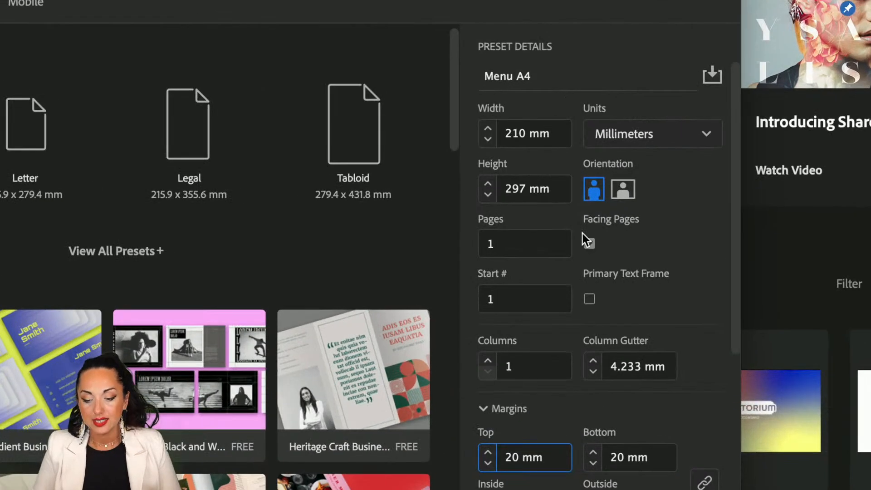
pyautogui.click(589, 244)
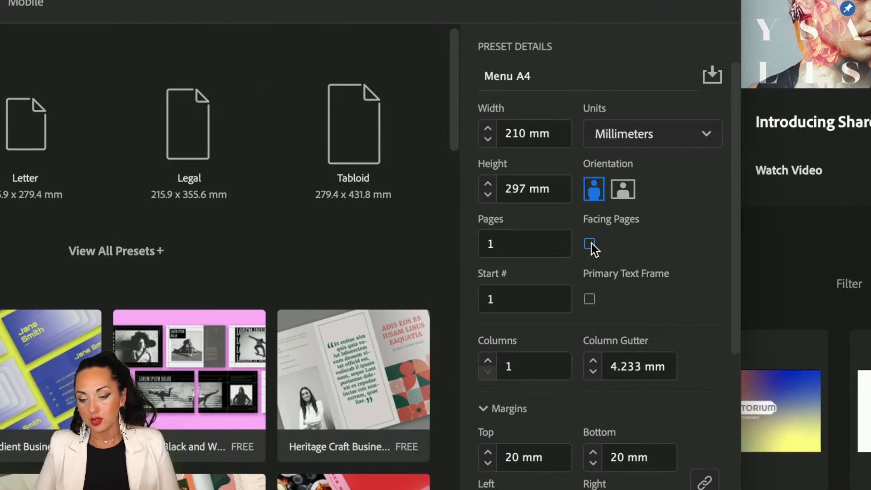
pyautogui.scroll(-6, 620, 338)
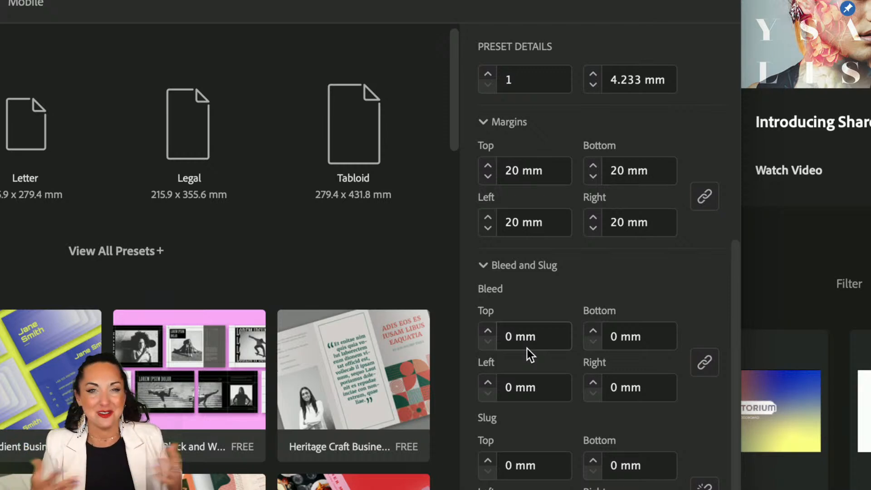
pyautogui.click(488, 331)
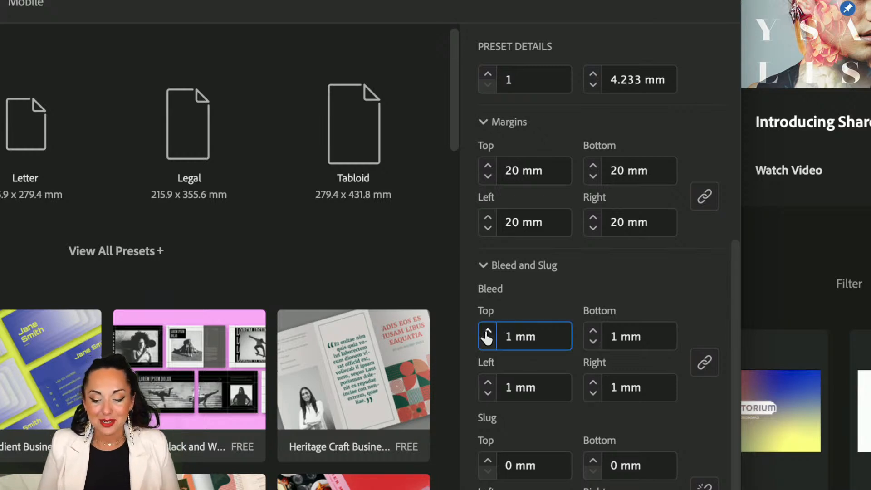
pyautogui.click(488, 331)
pyautogui.click(488, 331)
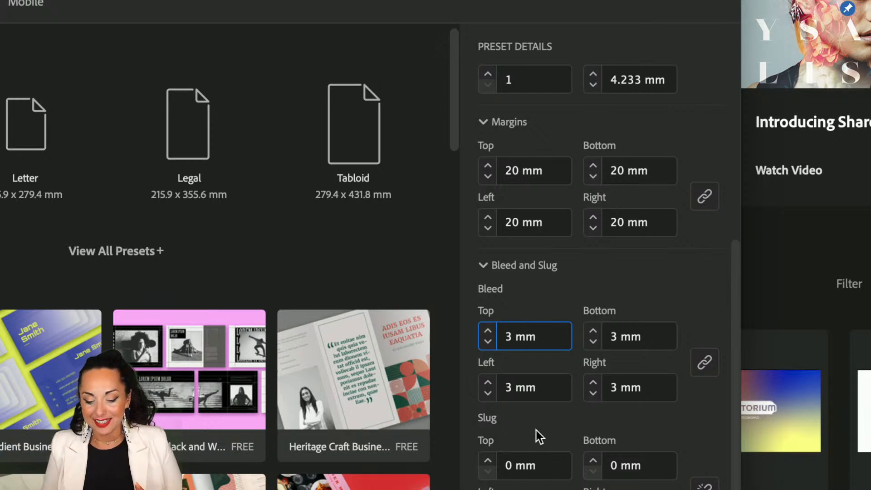
# Set the top slug to 3 mm and turn on the preview of the new document.
pyautogui.click(488, 461)
pyautogui.click(488, 460)
pyautogui.click(488, 461)
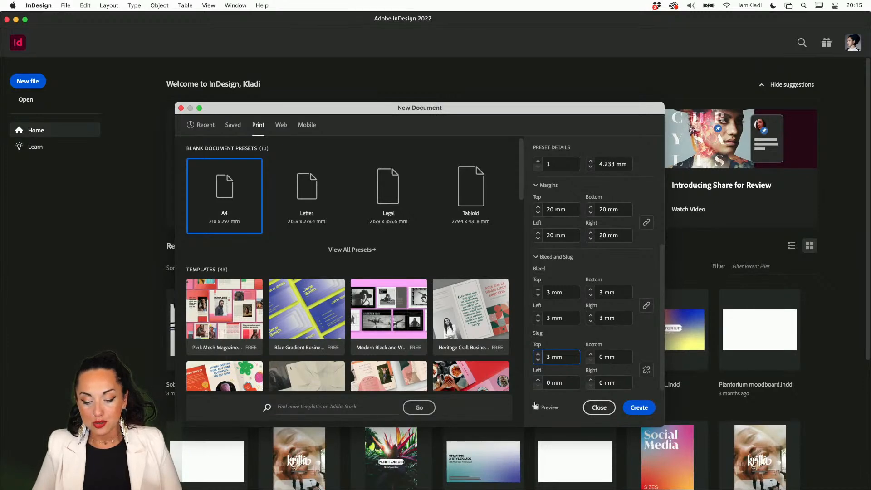
pyautogui.click(549, 408)
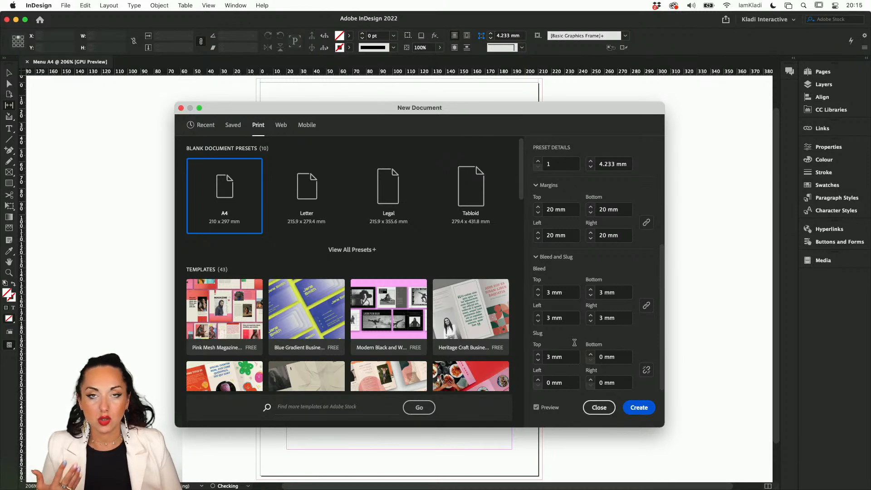
# Increase the top slug to 7 mm and set the left slug to 7 mm as well.
pyautogui.click(537, 353)
pyautogui.click(537, 353)
pyautogui.click(537, 353)
pyautogui.click(537, 354)
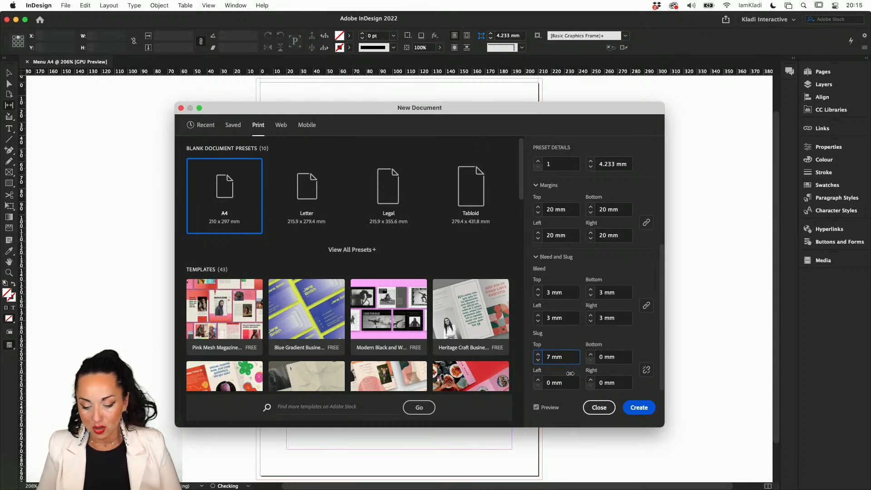
pyautogui.click(538, 380)
pyautogui.click(538, 380)
pyautogui.click(538, 381)
pyautogui.click(539, 381)
pyautogui.click(538, 381)
pyautogui.click(539, 380)
pyautogui.click(538, 380)
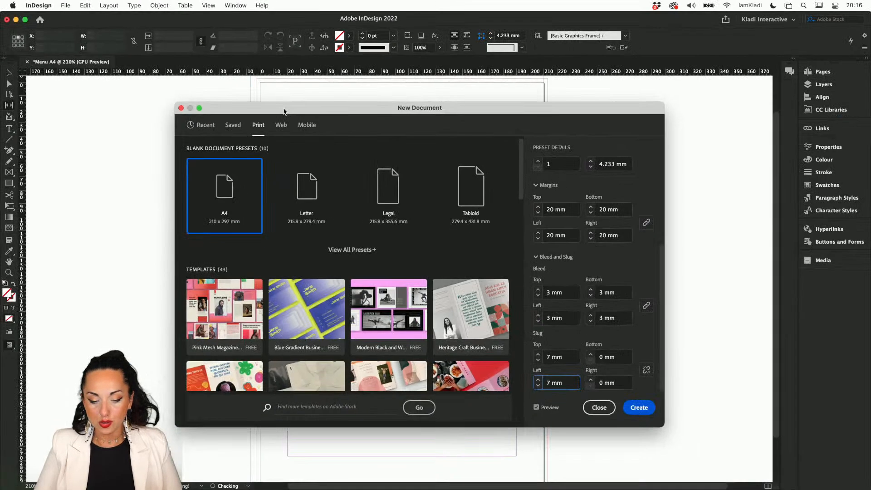
# Raise the top slug to 9 mm and the left slug to 18 mm.
pyautogui.click(538, 354)
pyautogui.click(538, 354)
pyautogui.click(538, 380)
pyautogui.click(538, 381)
pyautogui.click(538, 380)
pyautogui.click(538, 380)
pyautogui.click(538, 380)
pyautogui.click(537, 380)
pyautogui.click(538, 380)
pyautogui.click(537, 380)
pyautogui.click(538, 380)
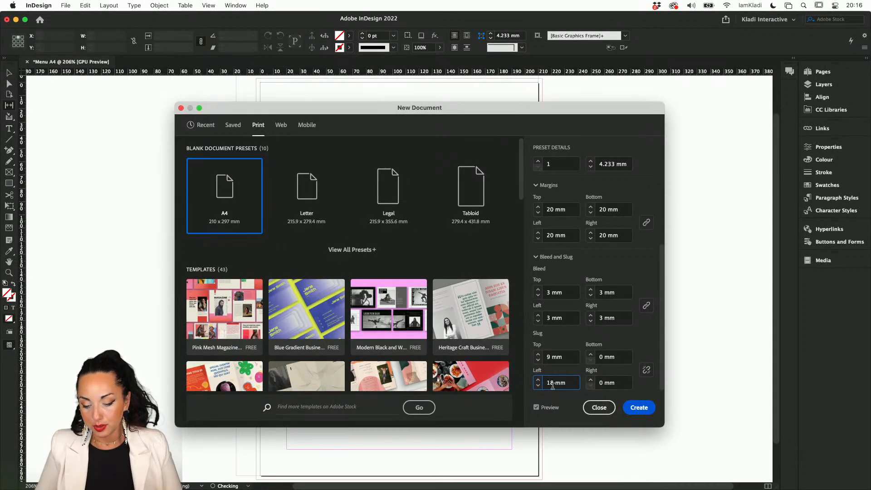
# Reset the left slug to 0 mm and preview 21 mm margins before restoring them to 20 mm.
pyautogui.doubleClick(546, 382)
pyautogui.write('0')
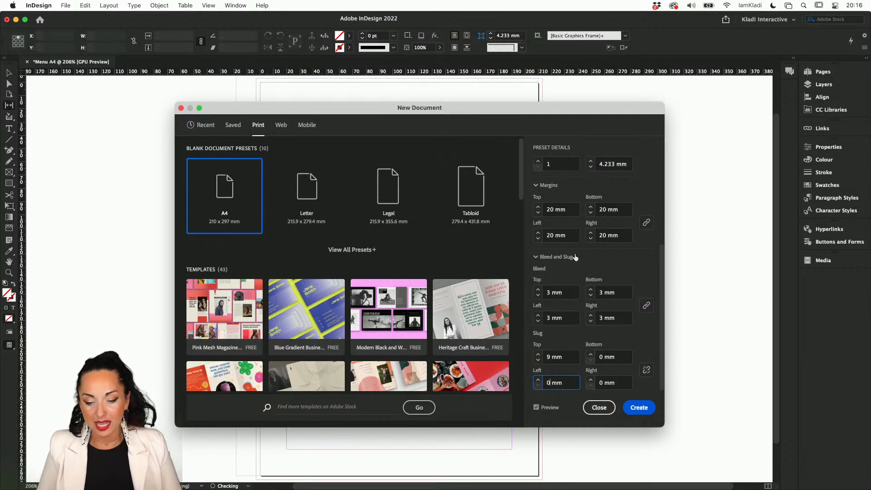
pyautogui.moveTo(550, 111); pyautogui.dragTo(551, 154)
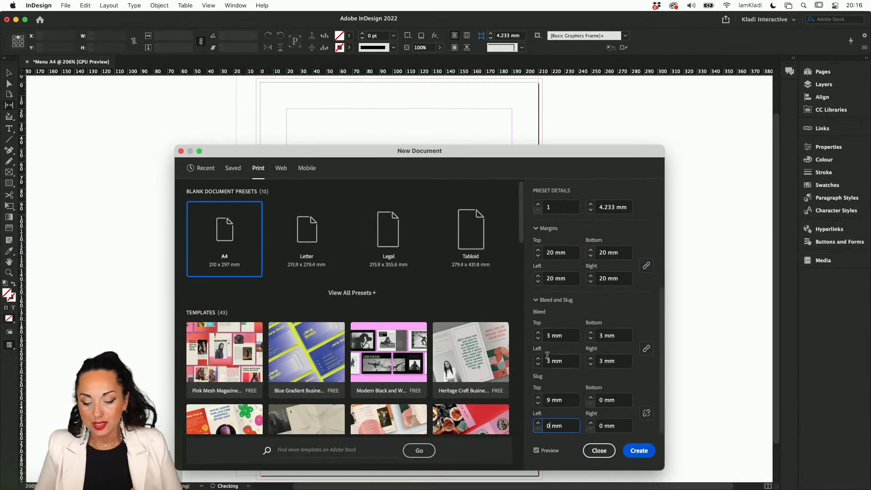
pyautogui.click(539, 275)
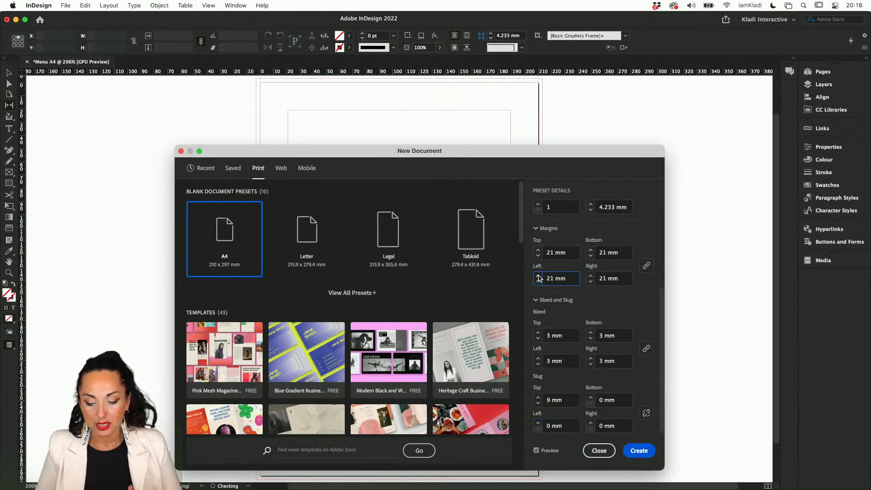
pyautogui.click(538, 284)
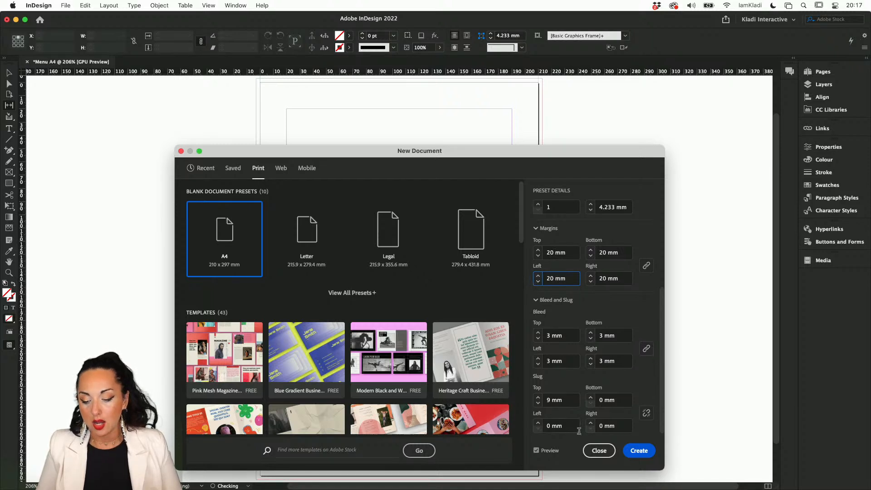
# Save the current document settings as a document preset named Menu A4.
pyautogui.scroll(3, 617, 435)
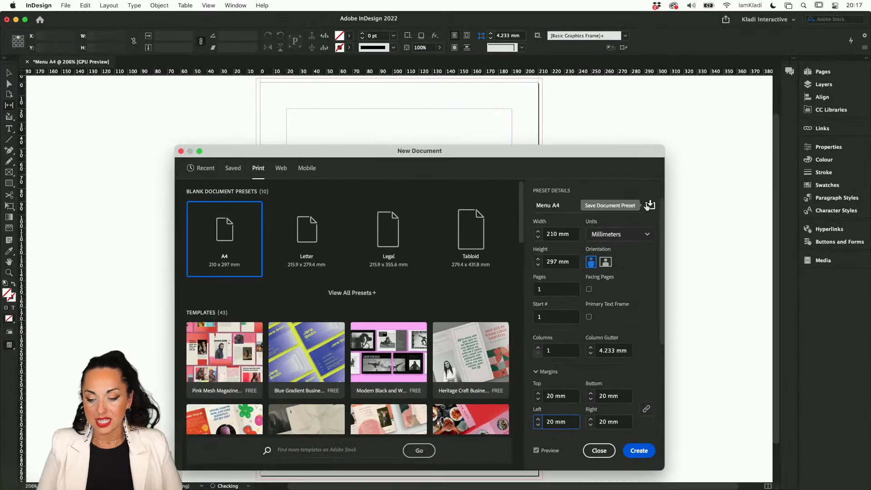
pyautogui.click(648, 205)
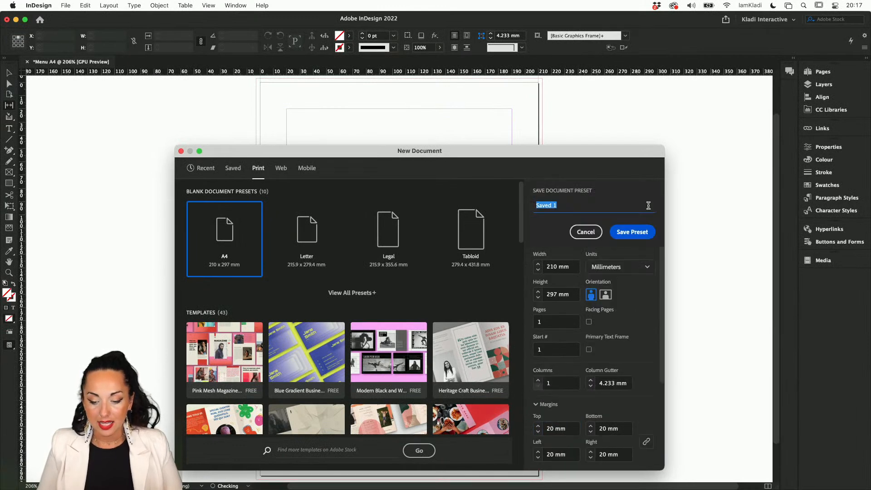
pyautogui.write('Menu ')
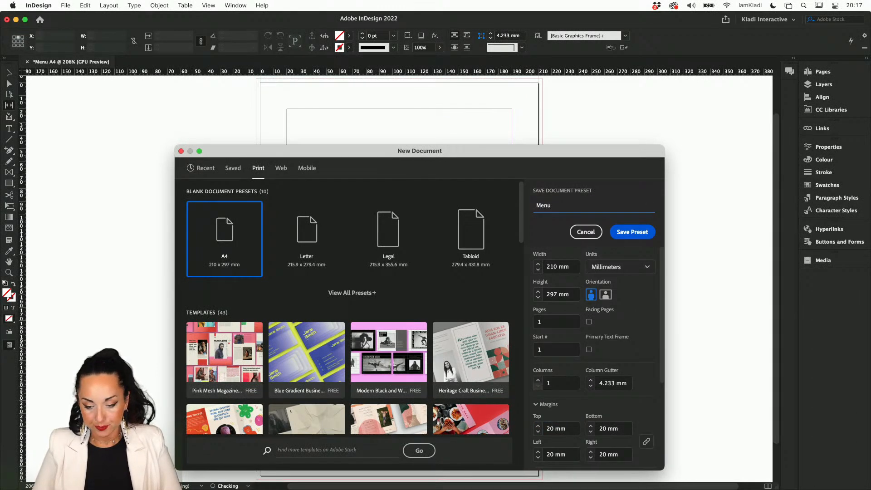
pyautogui.write('A4')
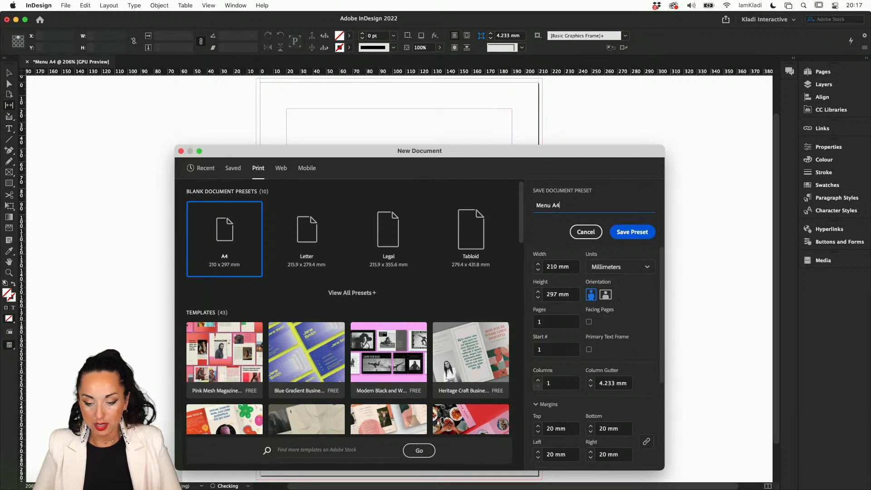
pyautogui.click(648, 233)
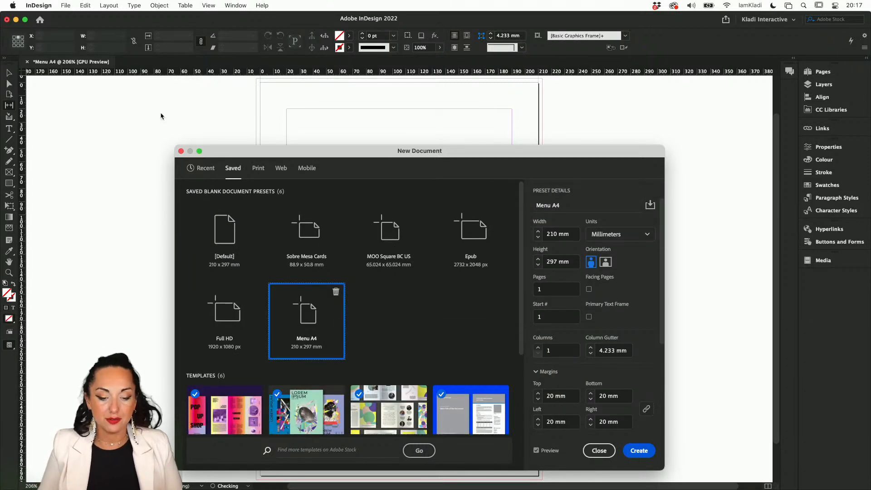
# Close the new-document setup, start another new file and choose the saved Menu A4 preset.
pyautogui.click(181, 153)
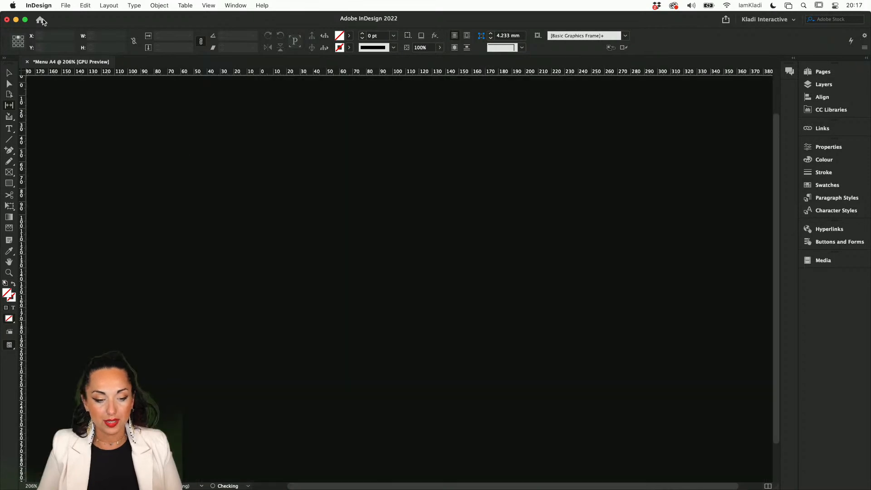
pyautogui.click(37, 89)
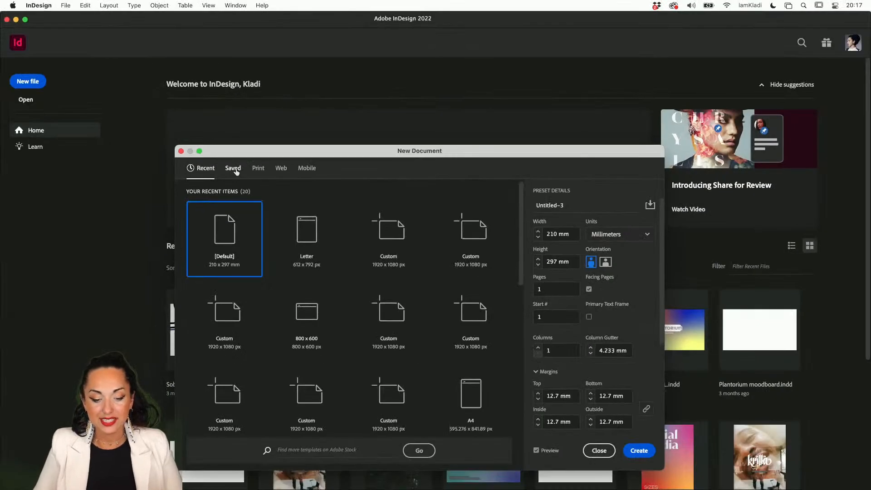
pyautogui.click(232, 168)
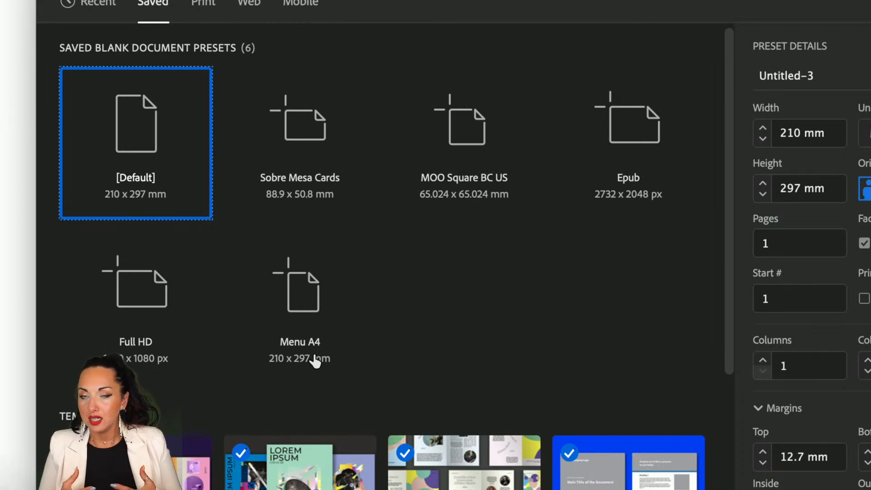
pyautogui.click(307, 296)
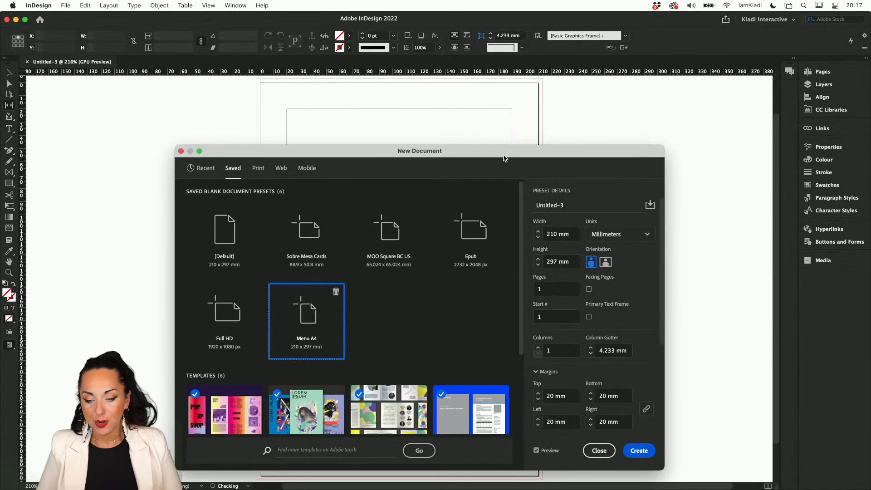
# Check the preset's bleed and slug values, name the document Menu How To and create it.
pyautogui.moveTo(505, 159); pyautogui.dragTo(498, 130)
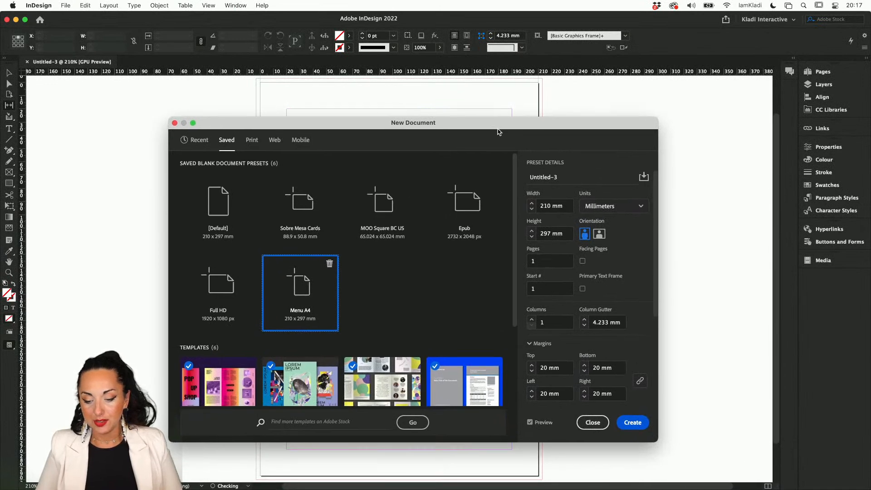
pyautogui.scroll(-4, 588, 309)
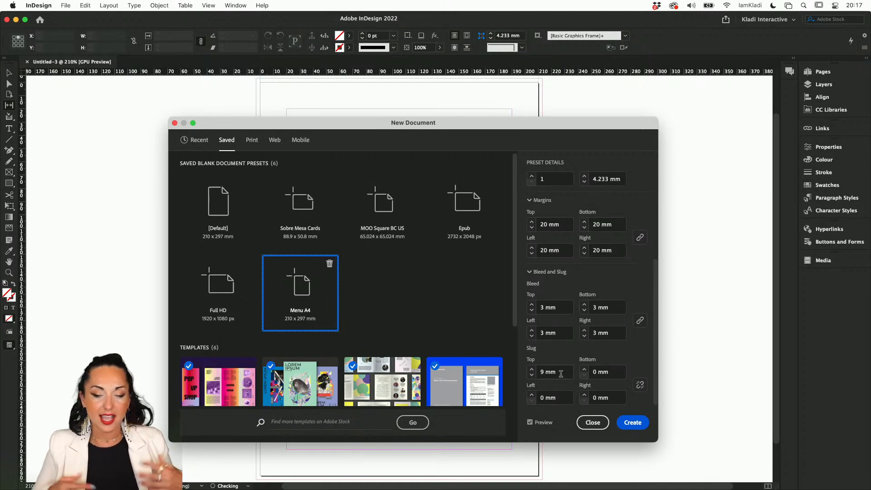
pyautogui.scroll(5, 560, 373)
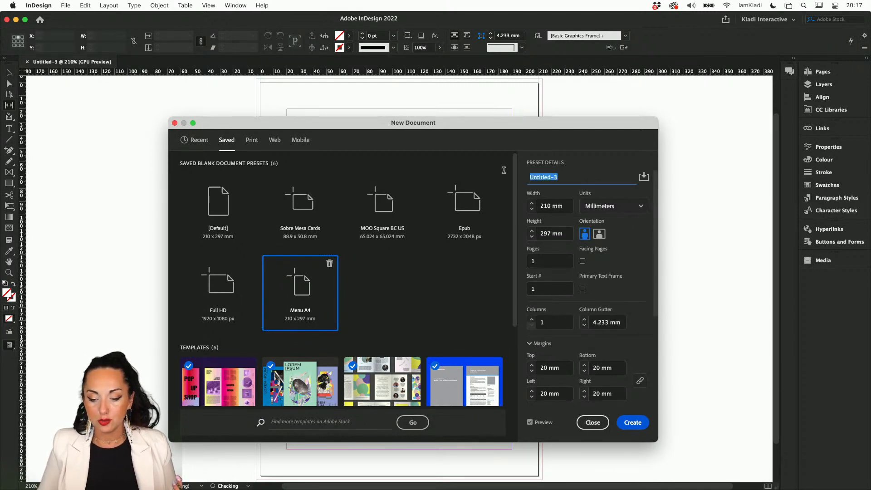
pyautogui.write('Menu How To')
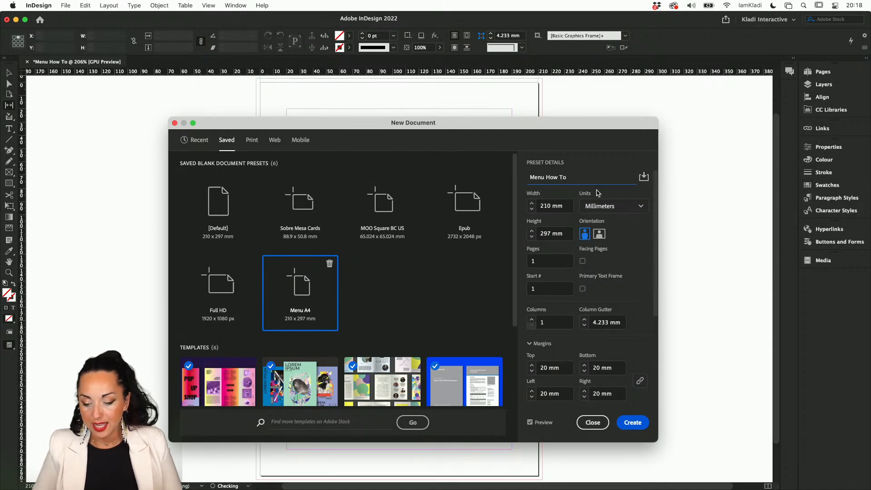
pyautogui.click(633, 422)
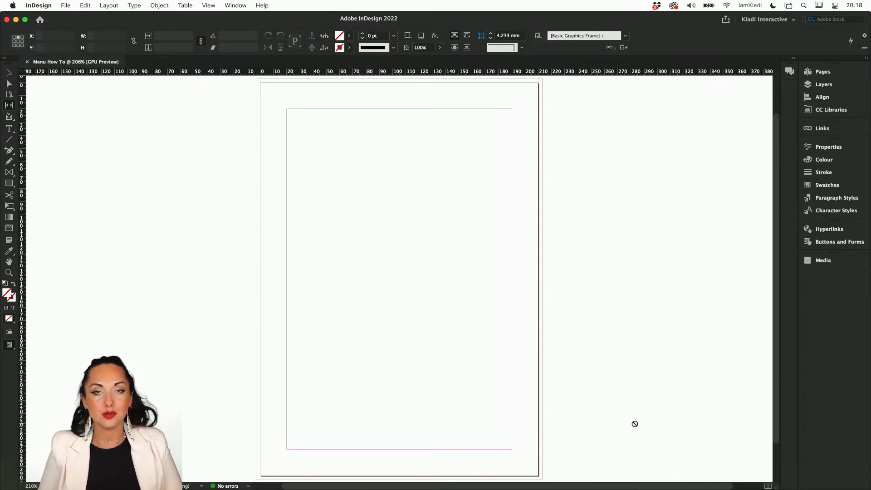
# Save the document to the Desktop as "Menu How To - Single Page" in InDesign 2022 format.
pyautogui.press('super+s')
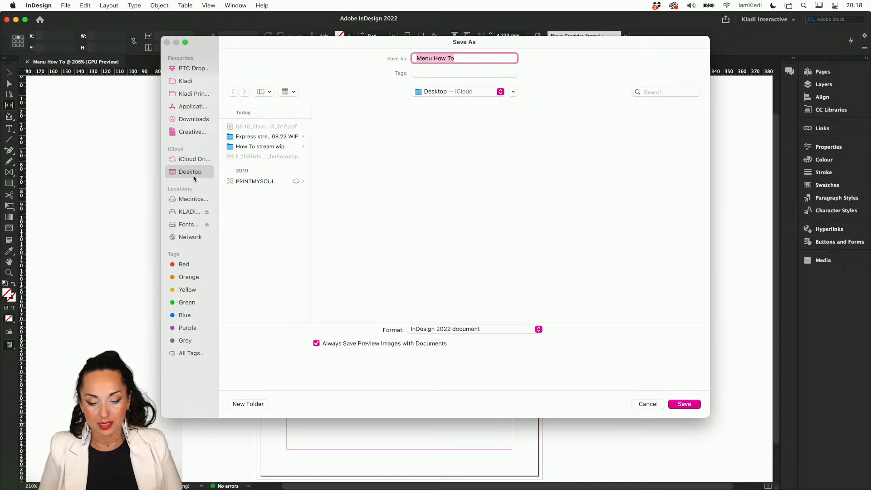
pyautogui.click(454, 58)
pyautogui.write('- Sl')
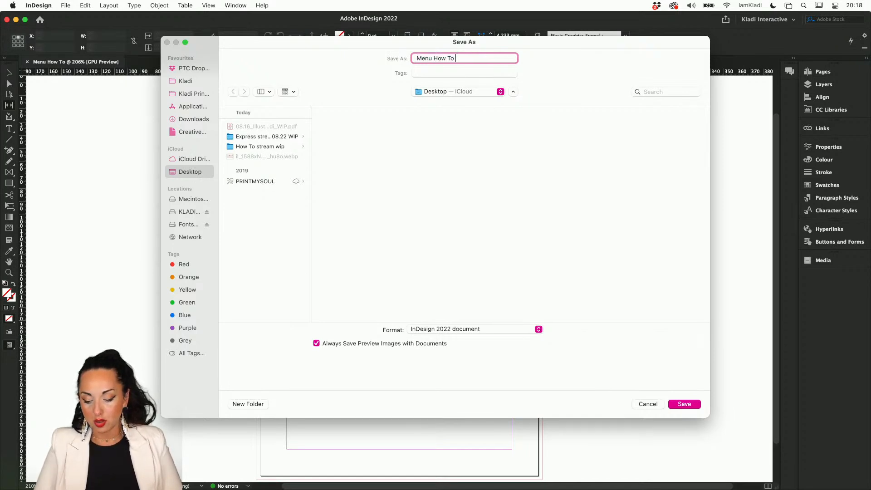
pyautogui.write('ngle Page')
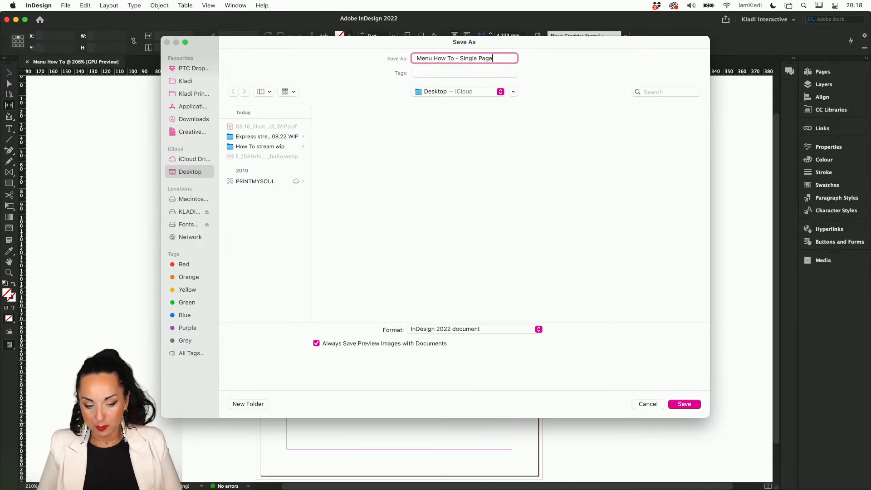
pyautogui.click(689, 404)
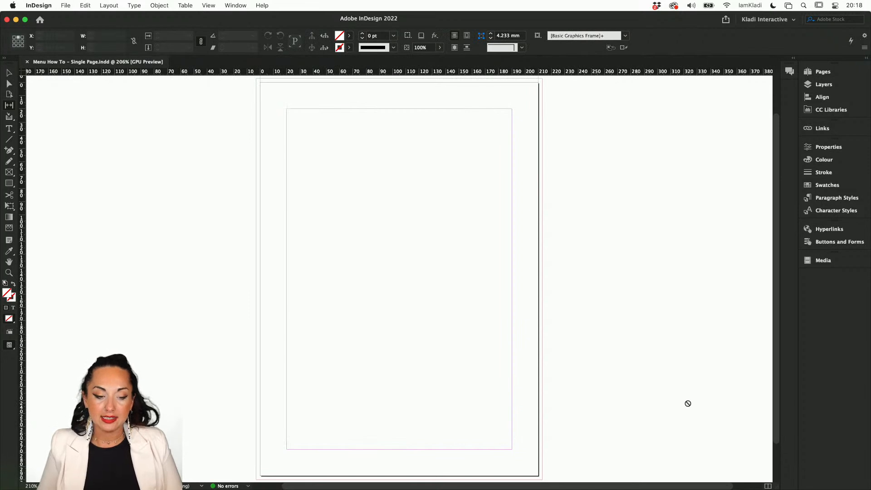
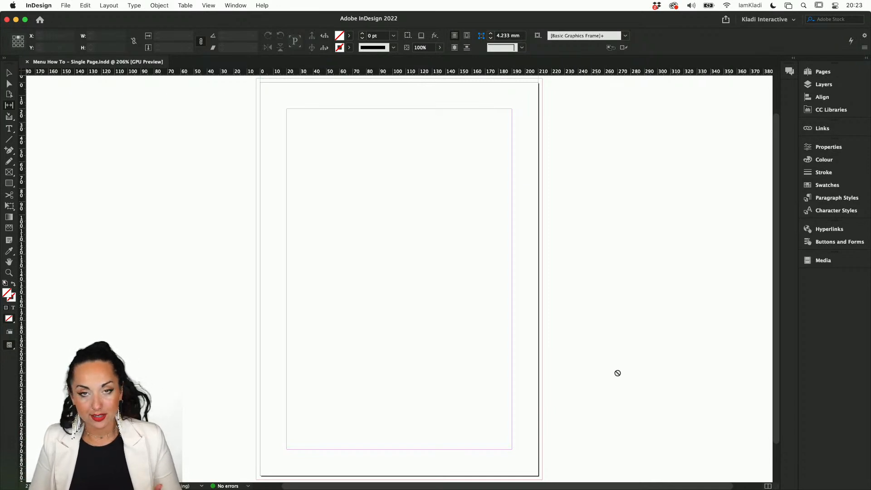
pyautogui.scroll(3, 618, 373)
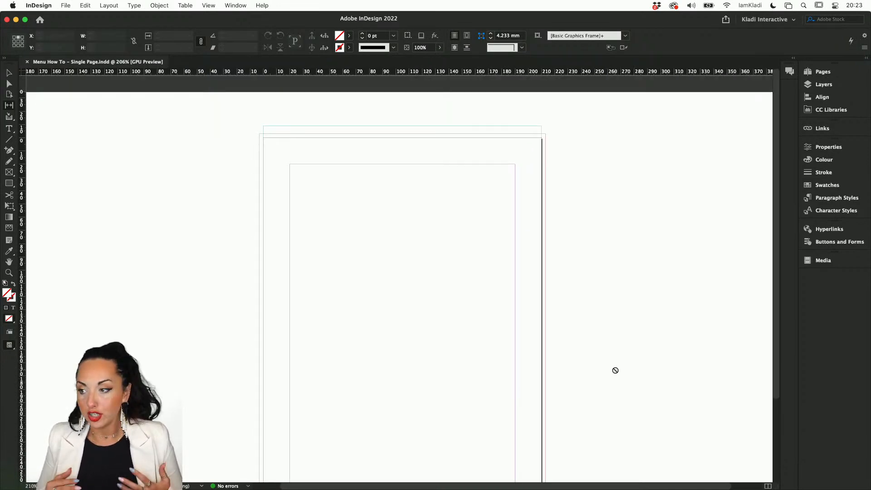
pyautogui.scroll(-2, 615, 371)
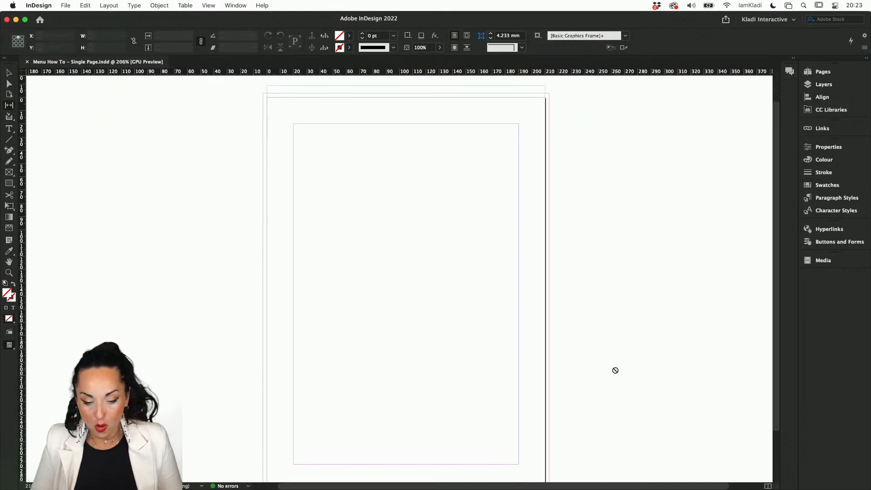
pyautogui.scroll(-1, 615, 370)
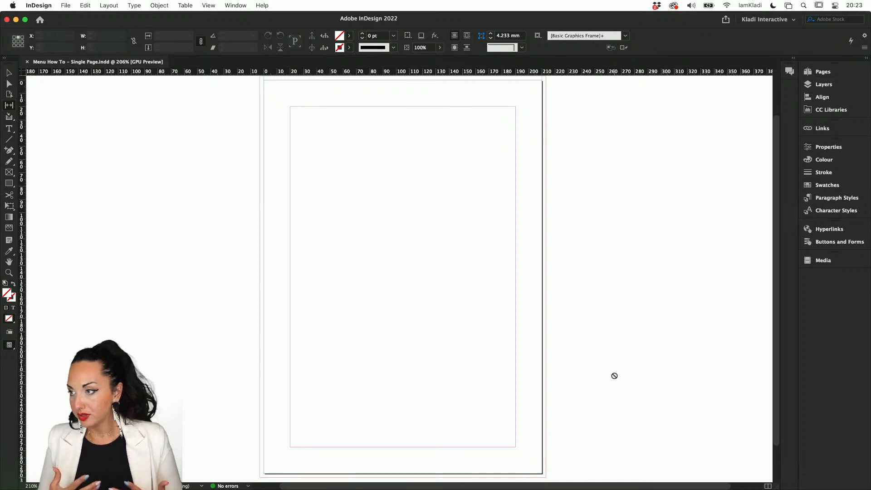
# Show the document's layers in a narrower panel and rename Layer 1 as Background.
pyautogui.click(854, 88)
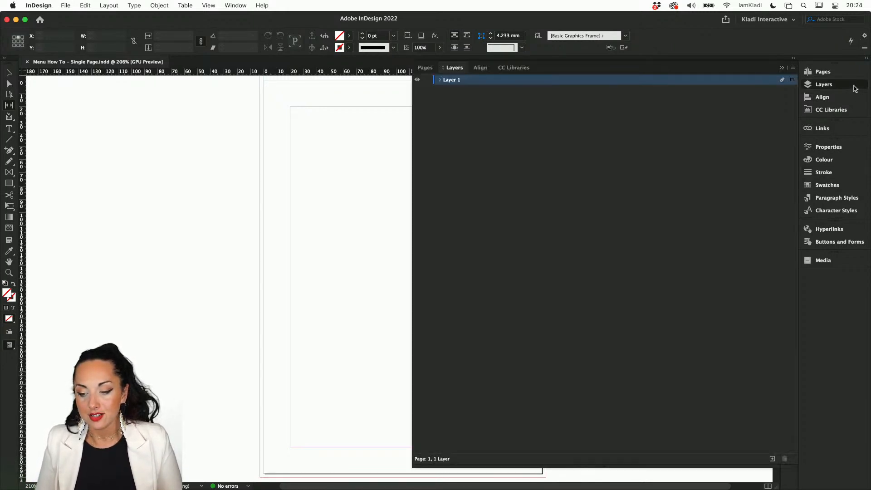
pyautogui.moveTo(413, 138); pyautogui.dragTo(592, 141)
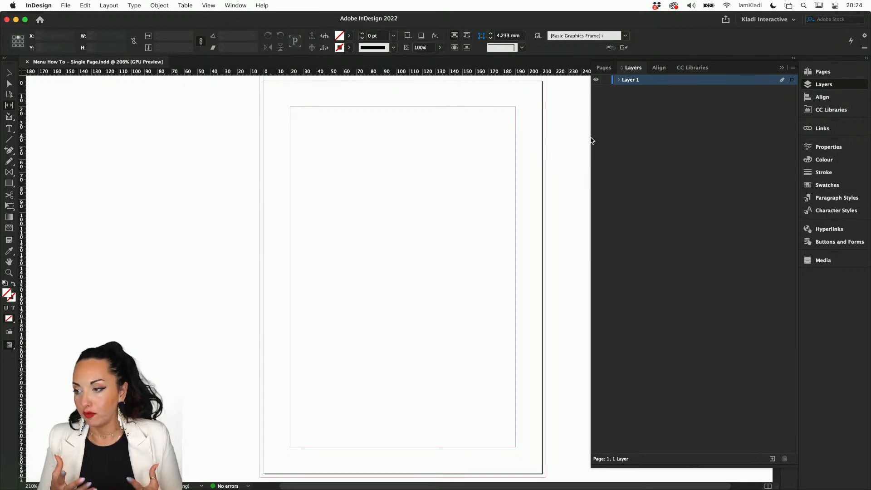
pyautogui.doubleClick(633, 82)
pyautogui.write('Backgroun')
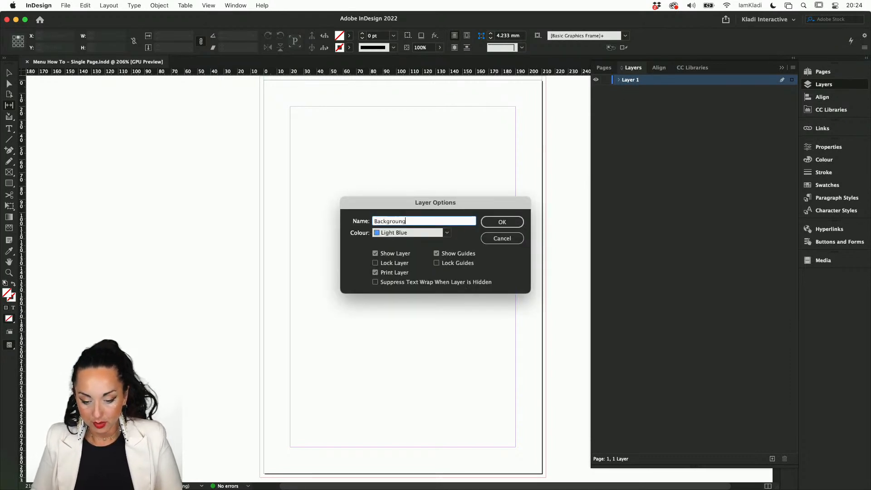
pyautogui.write('d')
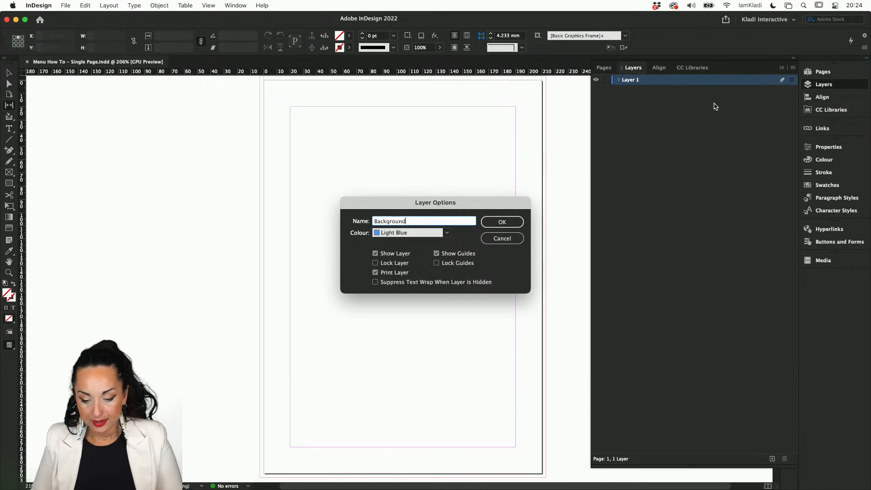
pyautogui.click(508, 222)
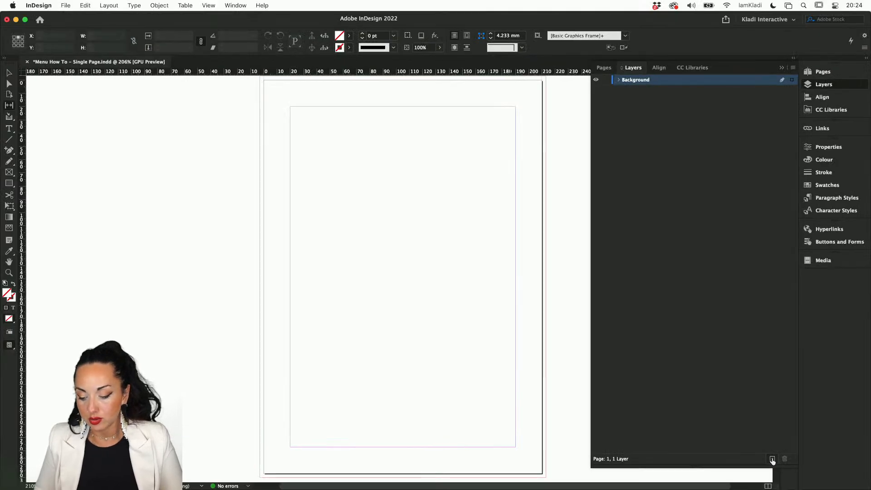
# Add a new layer above Background and name it Graphics.
pyautogui.click(773, 459)
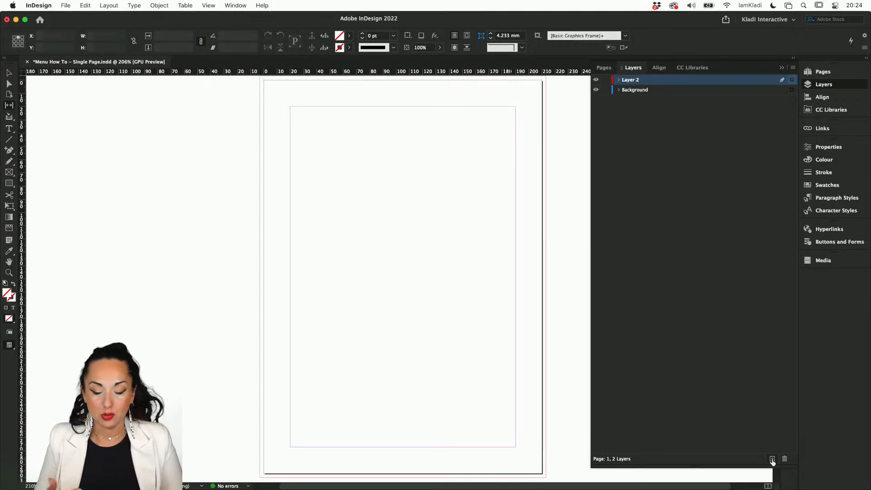
pyautogui.doubleClick(631, 80)
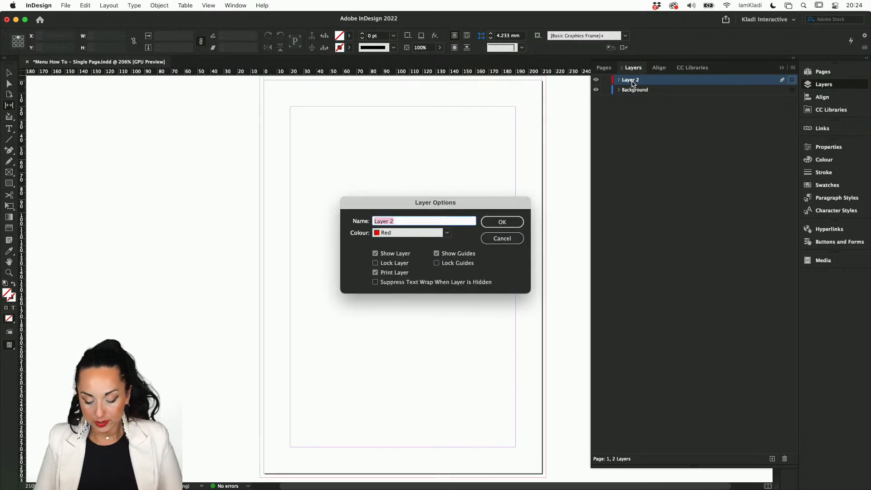
pyautogui.write('G')
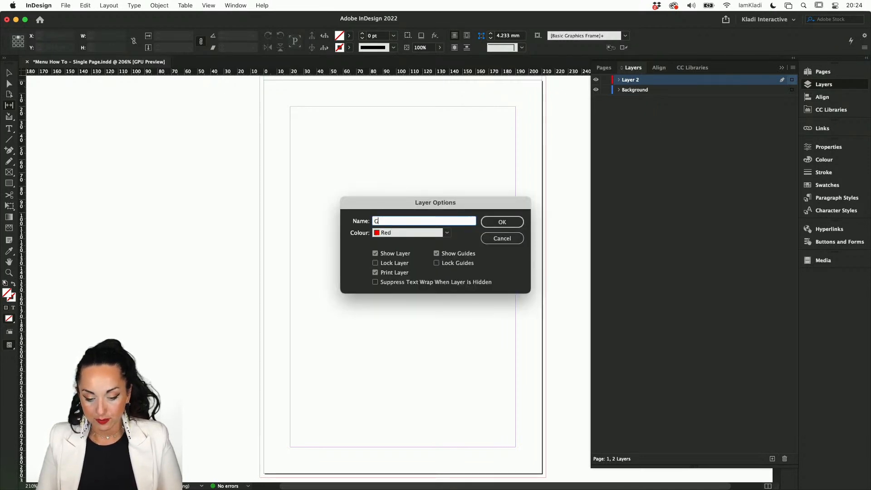
pyautogui.write('raphics')
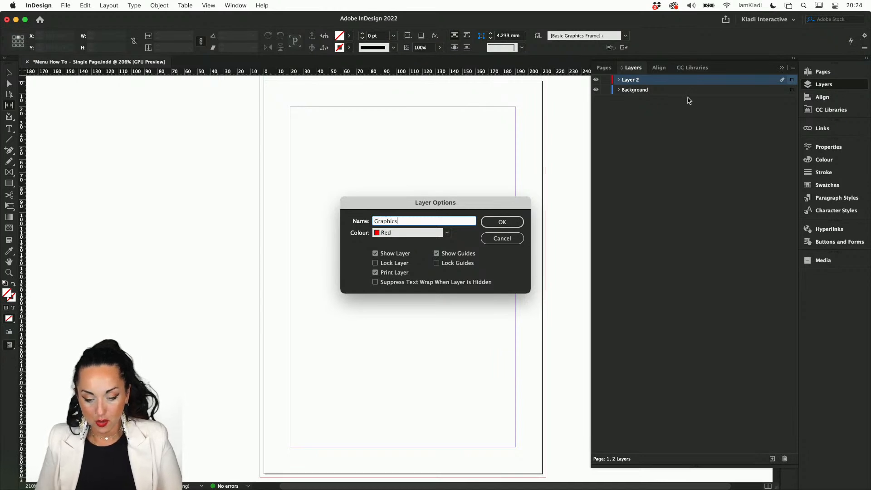
pyautogui.click(502, 222)
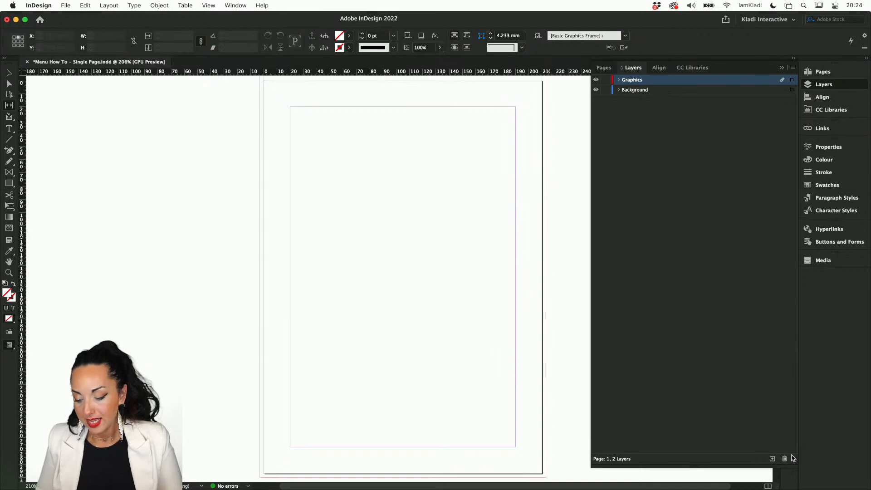
# Add a new layer above Graphics and name it Text Live.
pyautogui.click(772, 459)
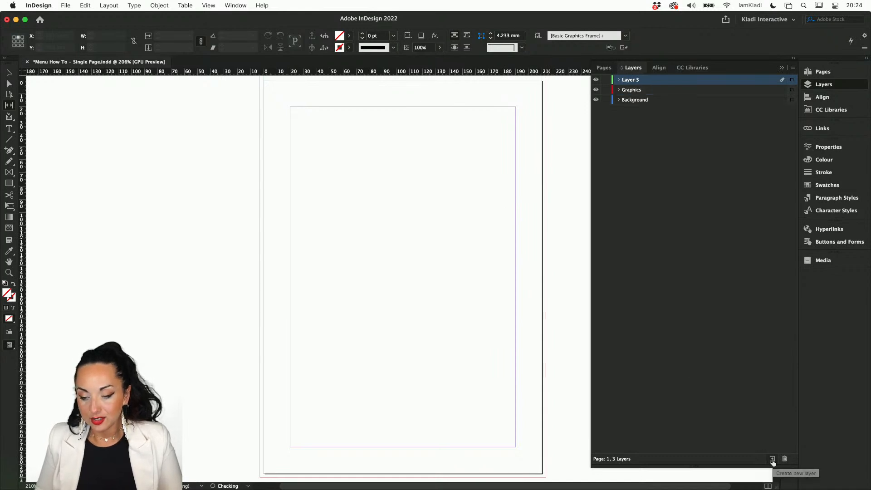
pyautogui.doubleClick(636, 80)
pyautogui.write('Te')
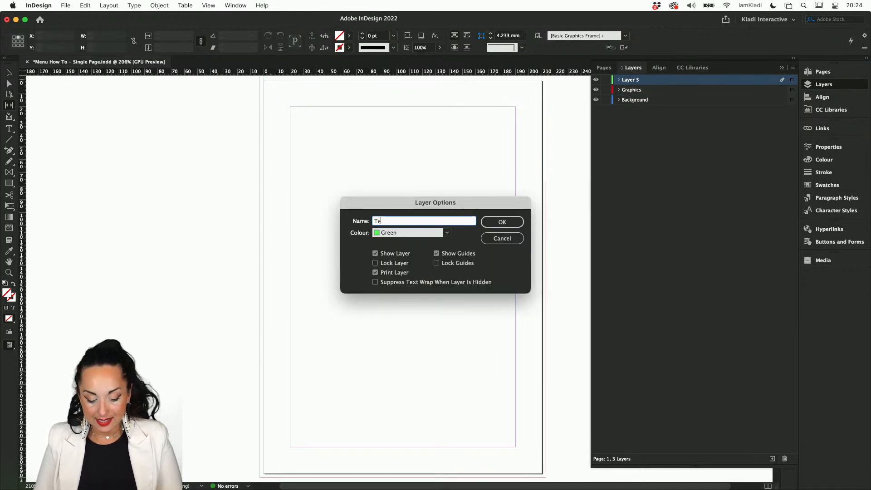
pyautogui.write('xt Live')
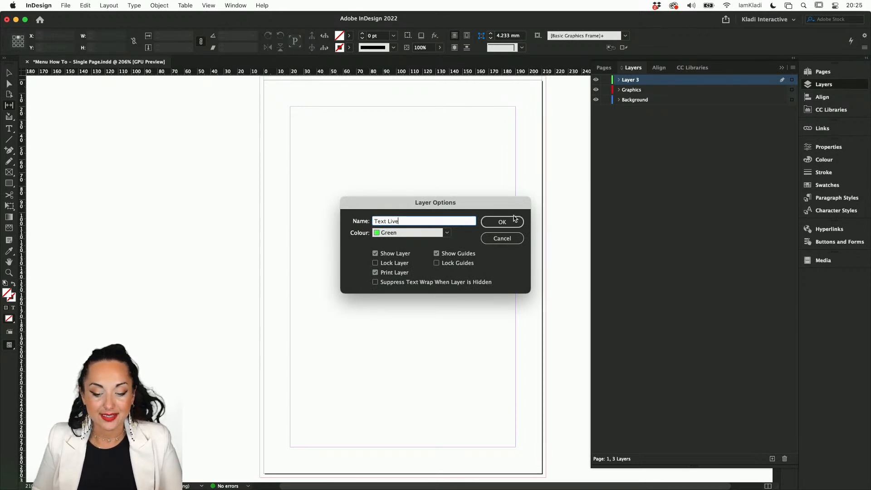
pyautogui.click(512, 222)
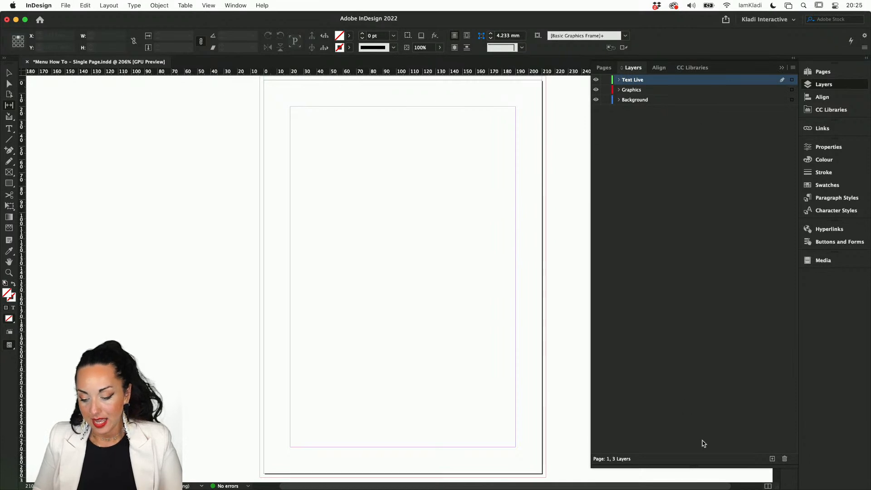
# Add a new layer above Text Live and name it "Text – outline".
pyautogui.click(773, 459)
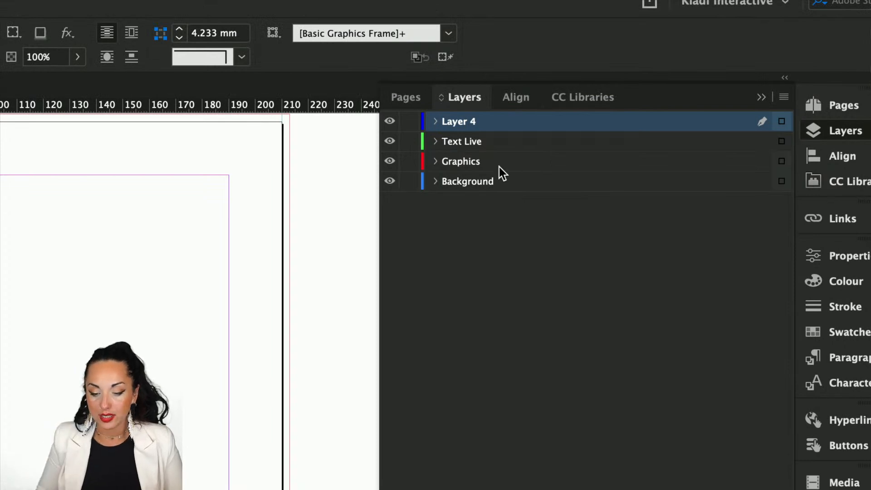
pyautogui.doubleClick(451, 122)
pyautogui.moveTo(141, 376); pyautogui.dragTo(477, 254)
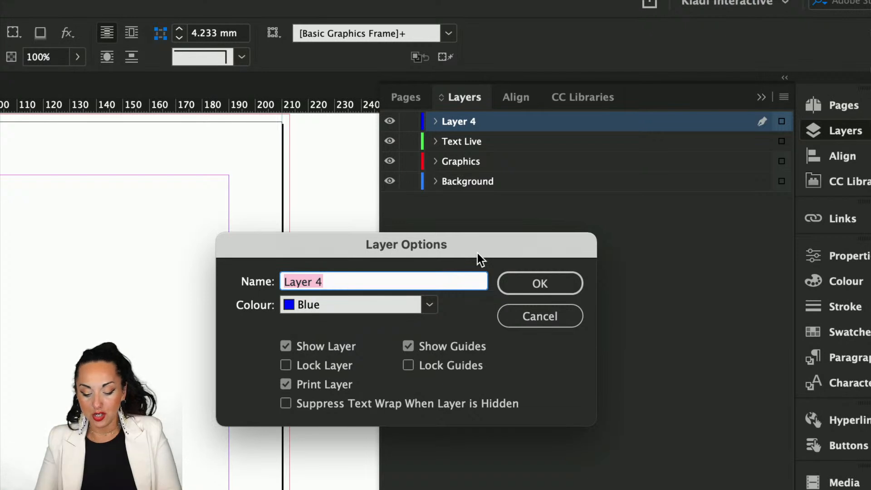
pyautogui.write('Tex')
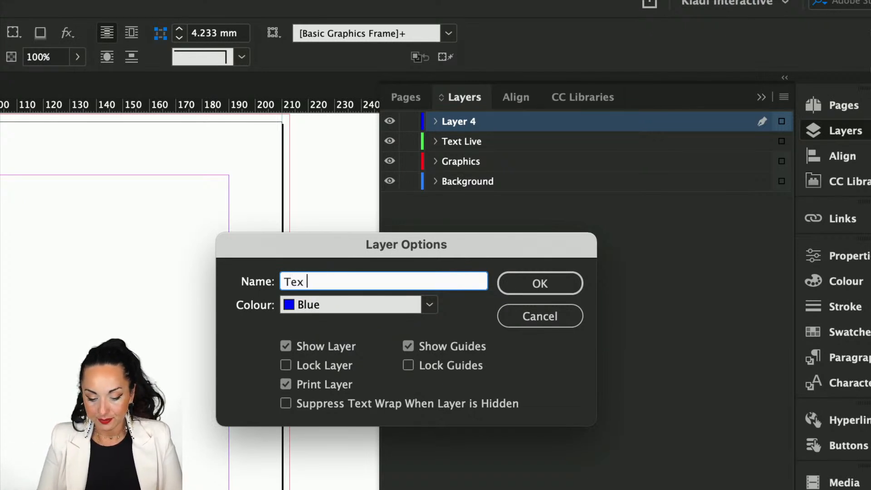
pyautogui.write('t -')
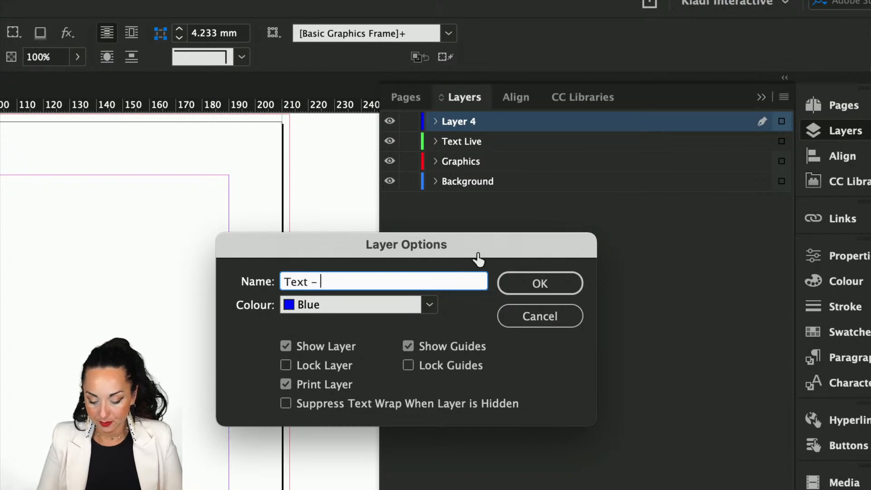
pyautogui.press('Return')
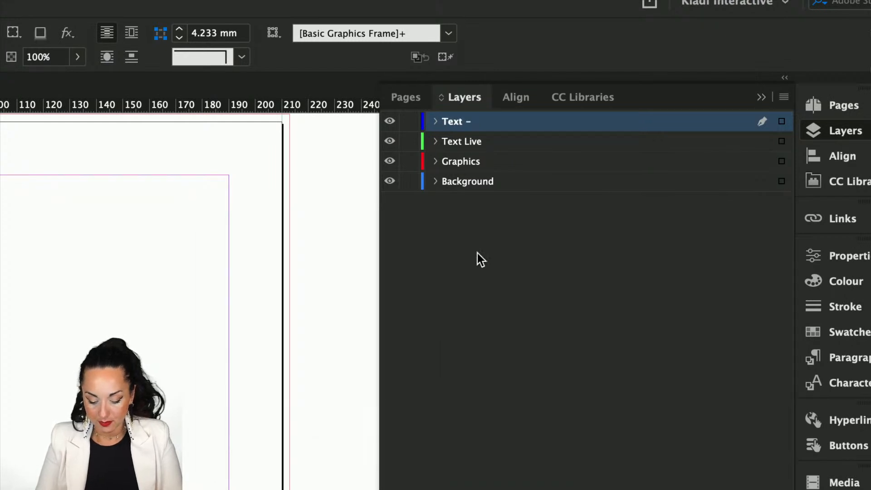
pyautogui.doubleClick(467, 122)
pyautogui.press('Right')
pyautogui.write('outl')
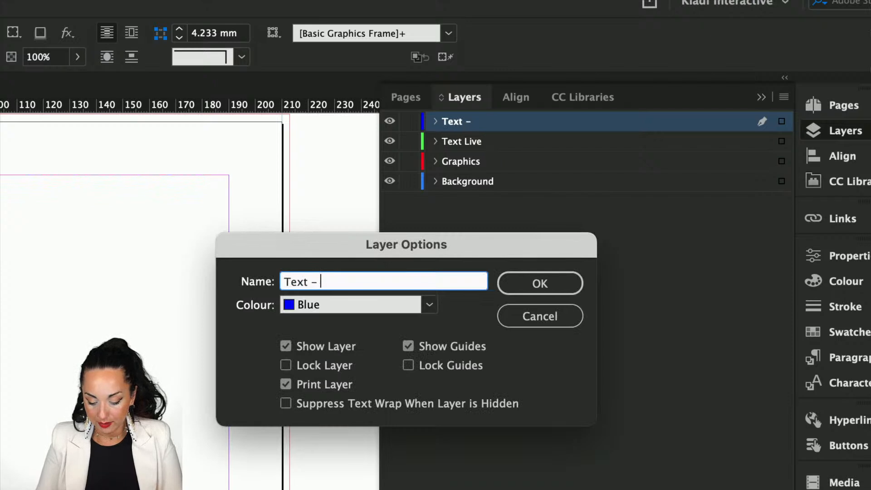
pyautogui.write('ine')
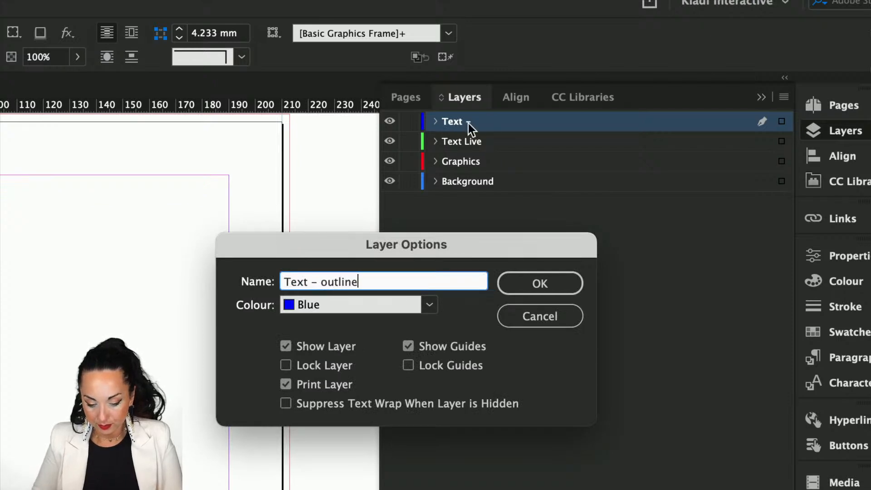
pyautogui.click(542, 275)
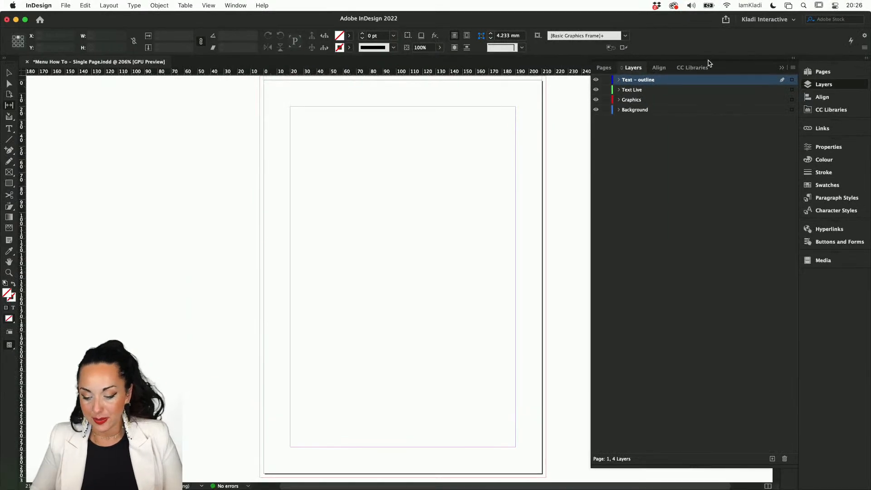
# Add a new layer above the outlined text layer and name it Logo.
pyautogui.click(771, 459)
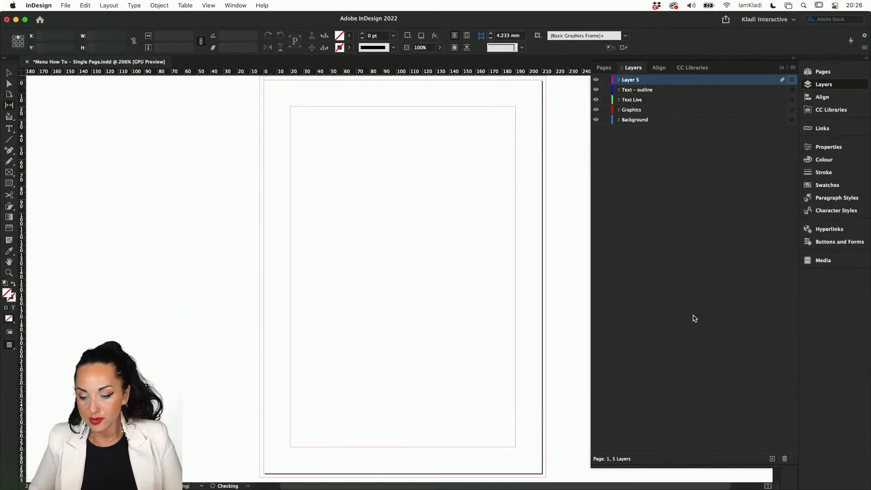
pyautogui.doubleClick(628, 82)
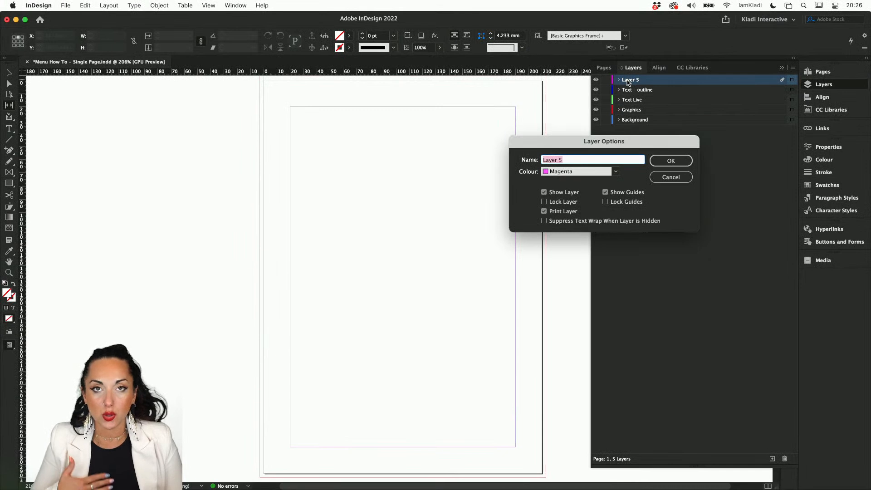
pyautogui.write('Lo')
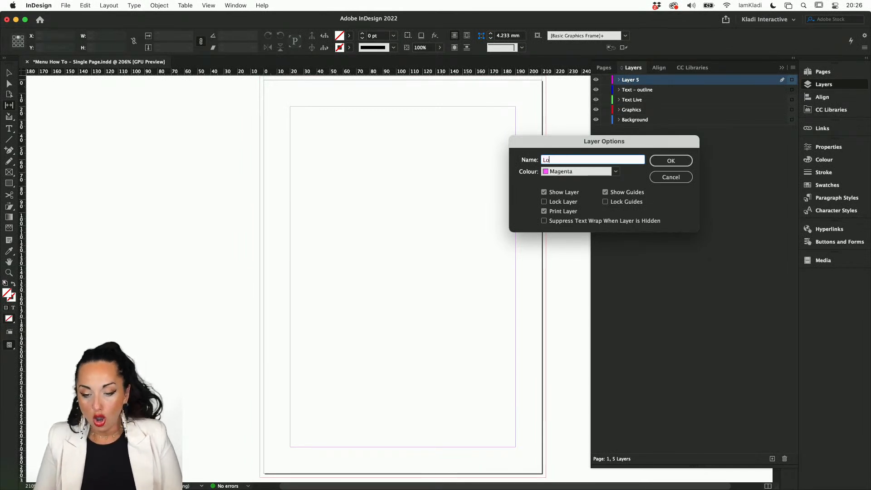
pyautogui.write('go')
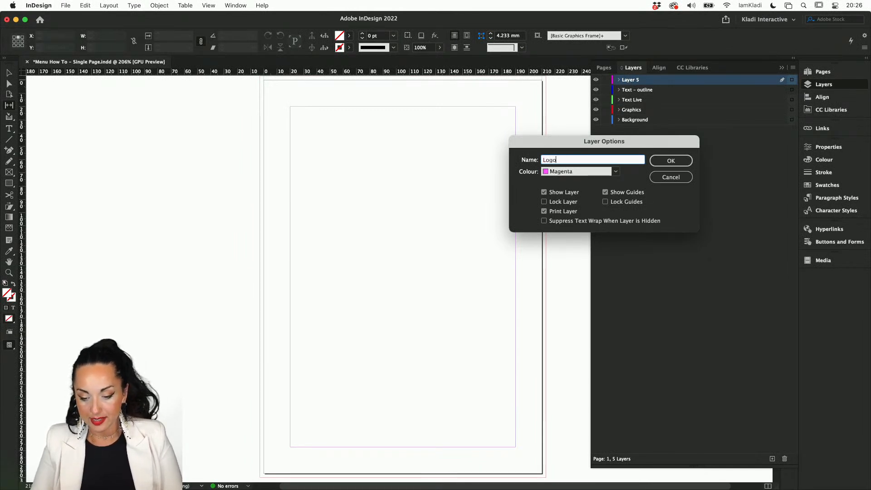
pyautogui.click(663, 165)
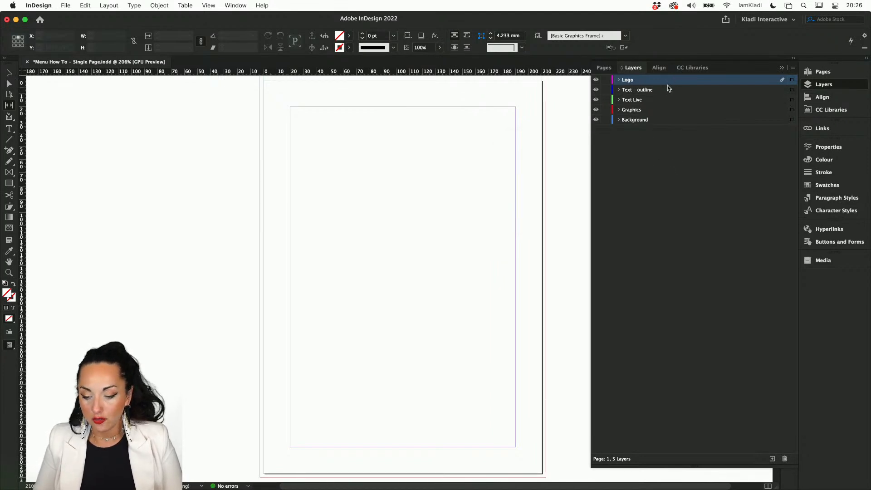
# Add a new layer at the top of the layer stack and name it "Fishing – FOIL".
pyautogui.click(771, 459)
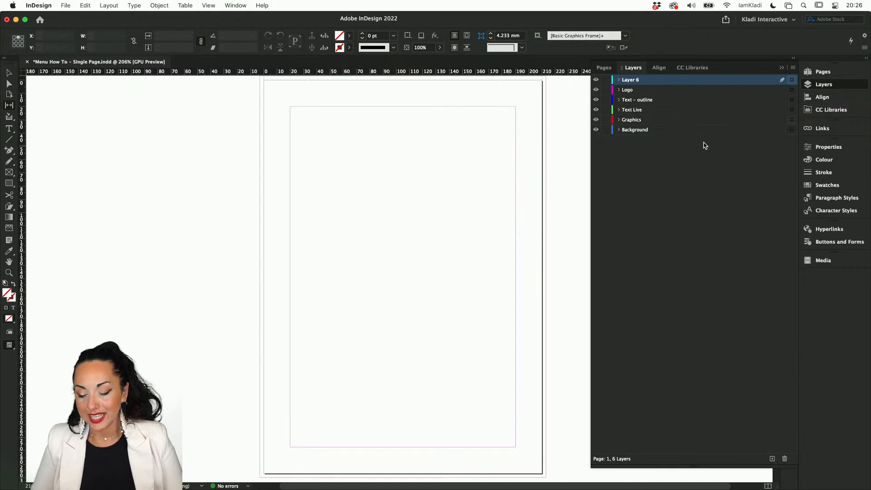
pyautogui.doubleClick(635, 81)
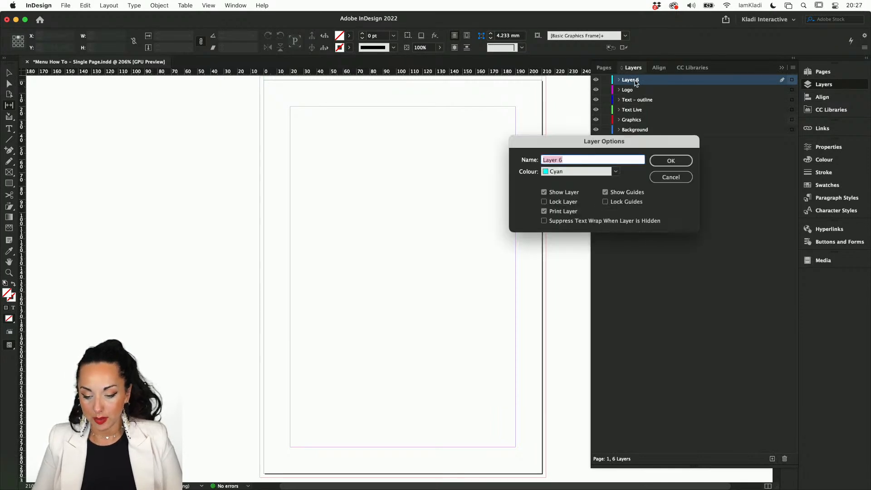
pyautogui.write('Fishing ')
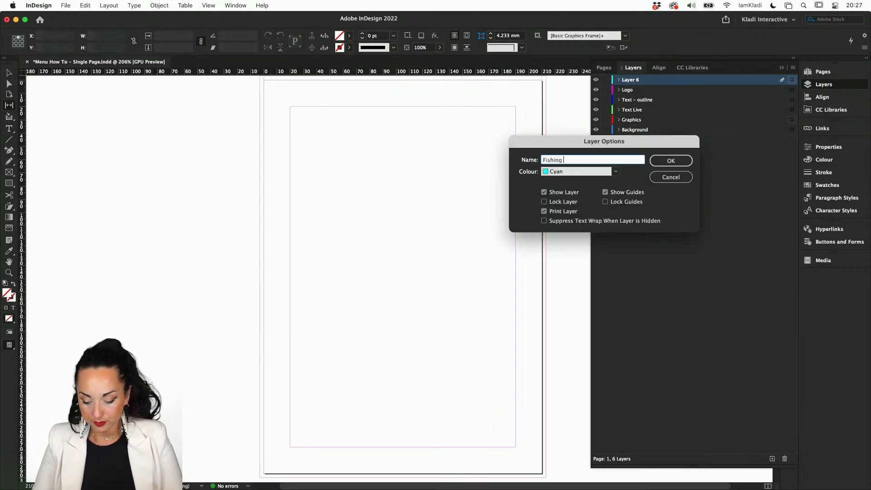
pyautogui.write('- FOIL')
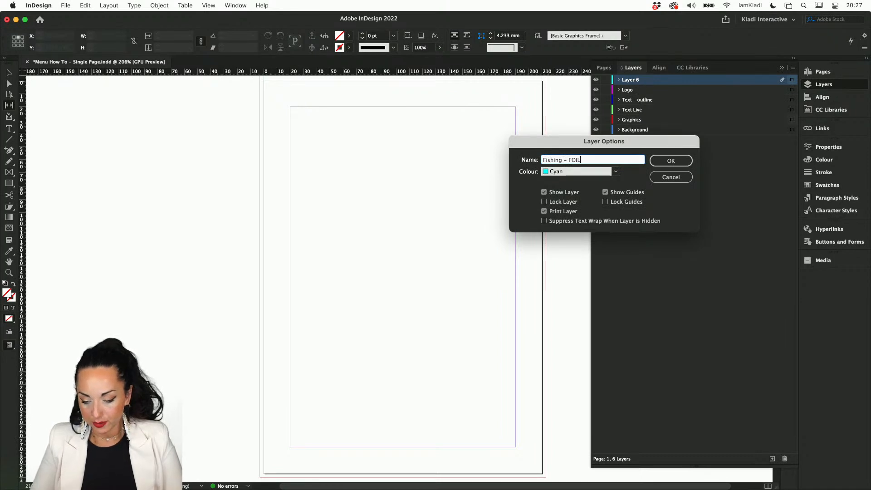
pyautogui.click(672, 160)
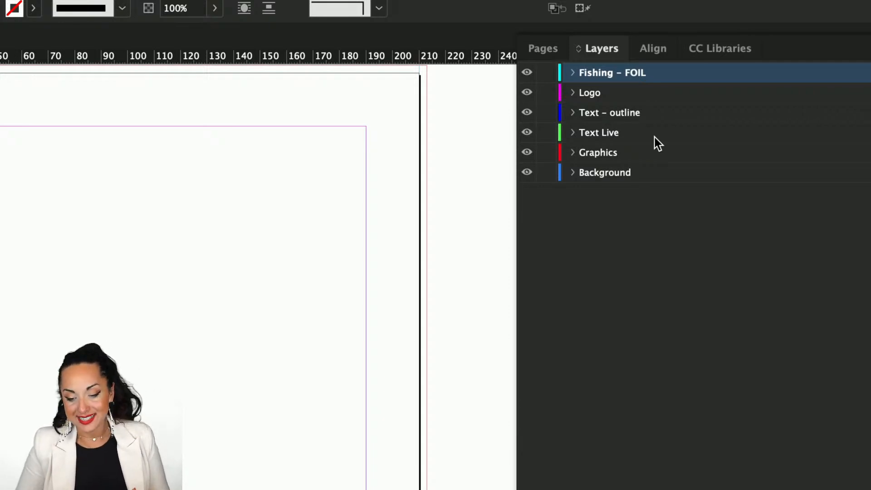
# Rename the Text Live layer as "Text Live 08.16" and toggle its visibility off and back on.
pyautogui.doubleClick(622, 136)
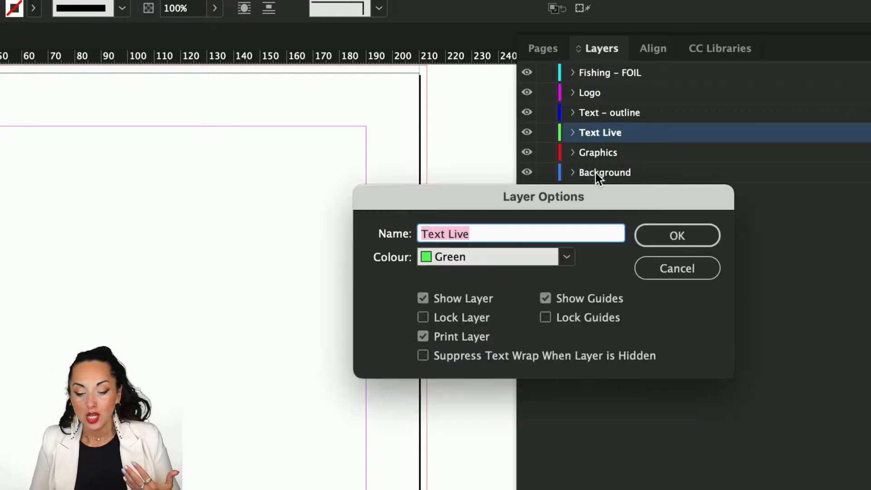
pyautogui.click(569, 237)
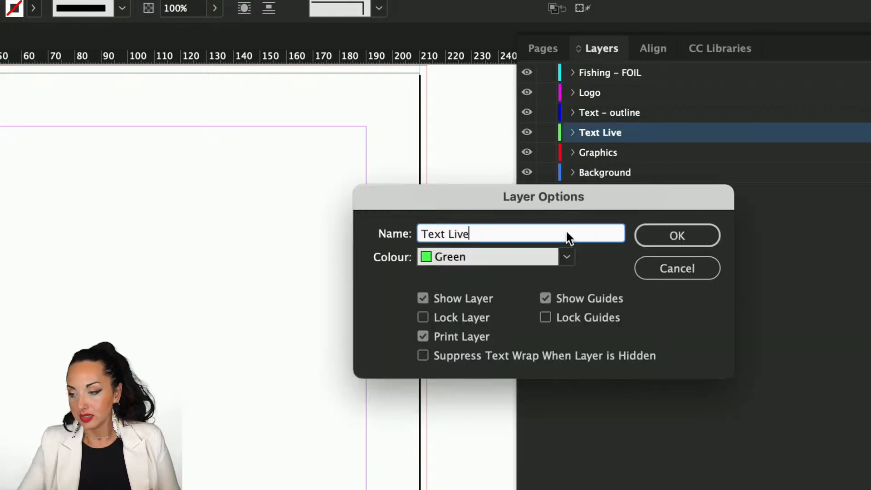
pyautogui.write('08')
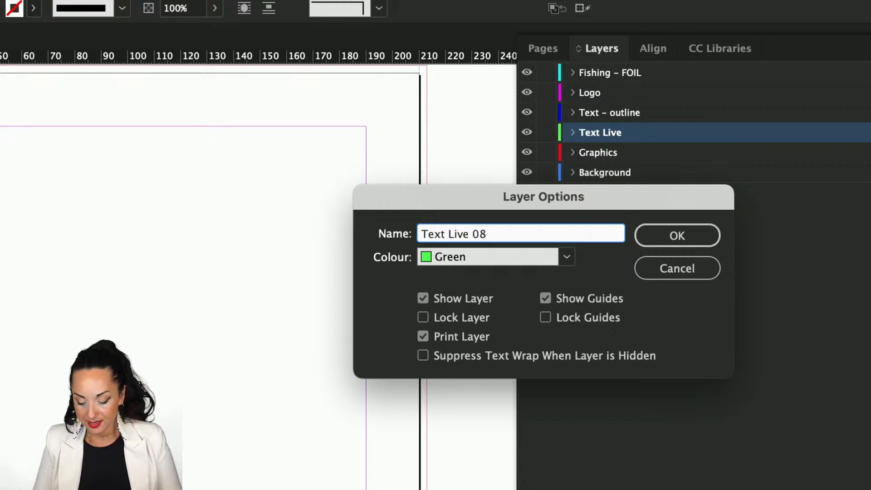
pyautogui.write('.16')
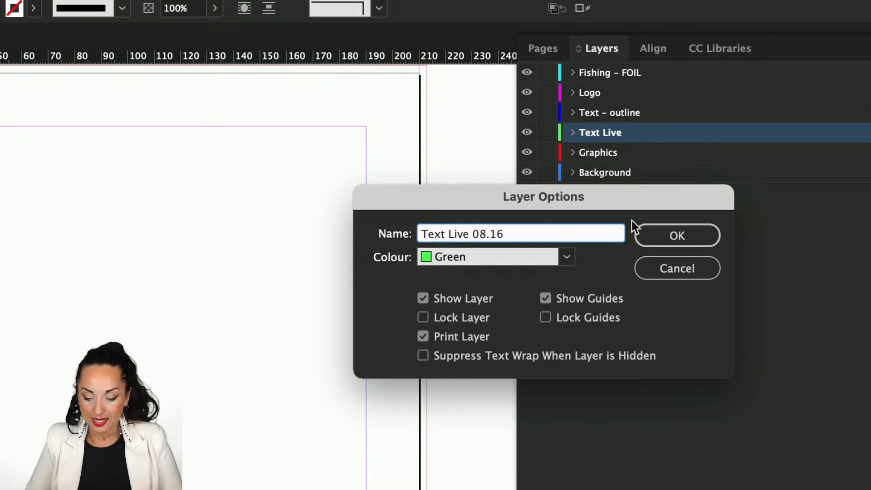
pyautogui.click(665, 233)
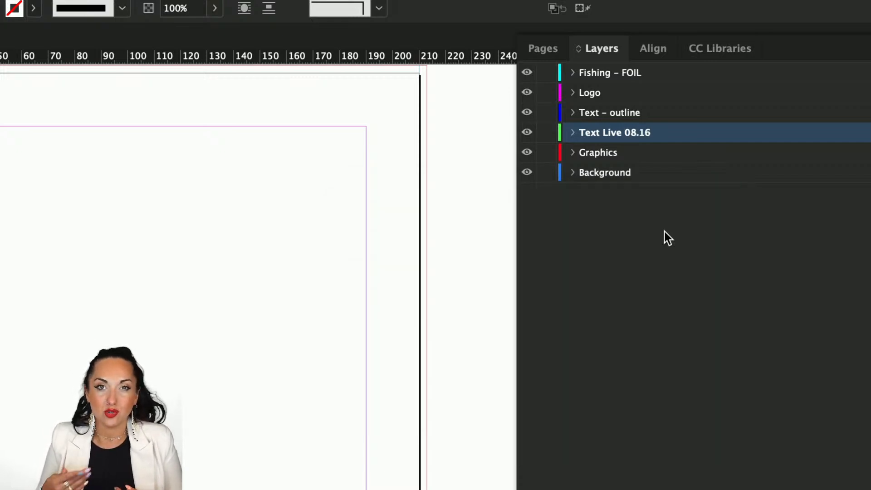
pyautogui.click(527, 132)
pyautogui.click(527, 133)
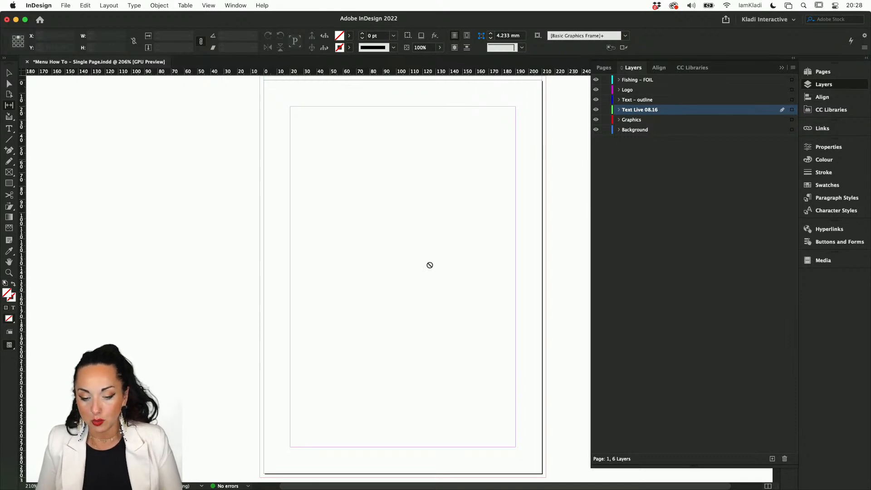
# Switch to the Word document and copy the whole menu text, from the Starters heading to the last chicken breast description.
pyautogui.moveTo(241, 488)
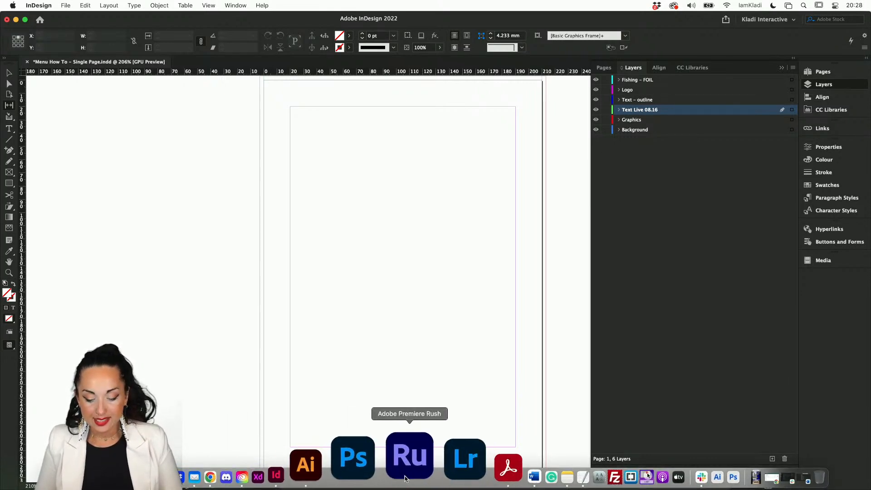
pyautogui.click(435, 481)
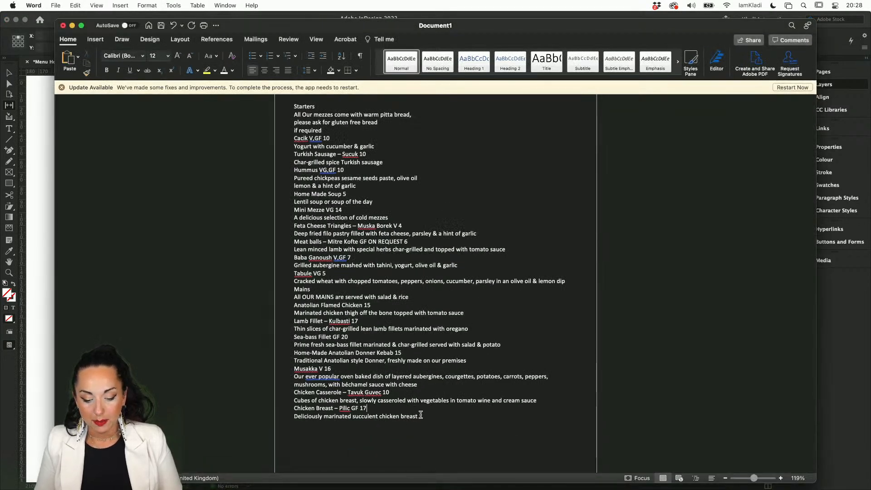
pyautogui.moveTo(421, 416); pyautogui.dragTo(282, 104)
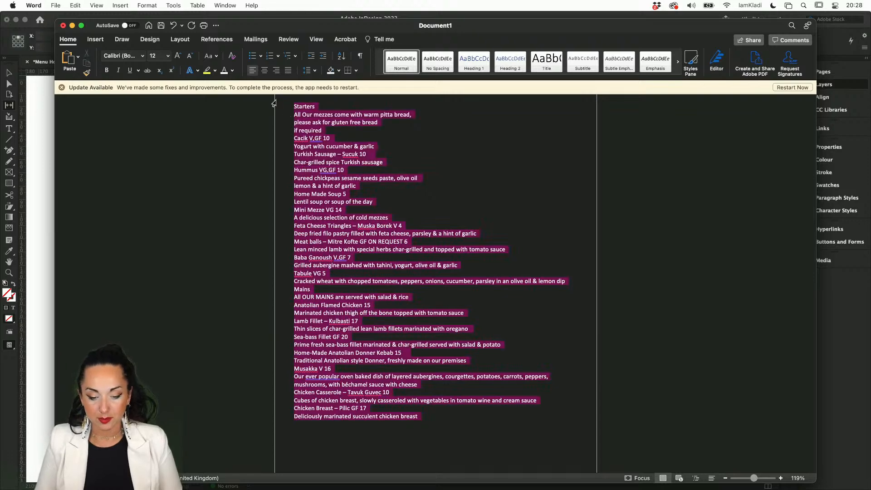
# Switch back to InDesign and paste the menu text on the Text Live 08.16 layer, in an enlarged frame near the page's upper margin.
pyautogui.click(43, 140)
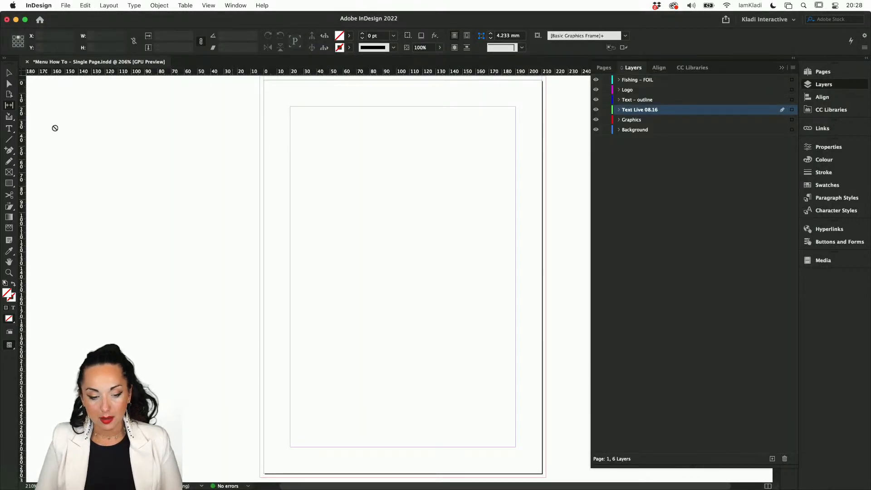
pyautogui.click(9, 74)
pyautogui.press('cmd+v')
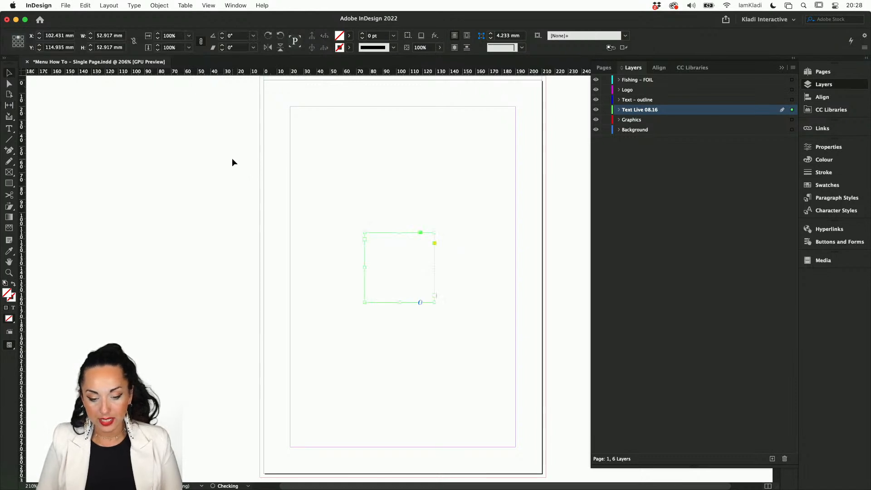
pyautogui.moveTo(420, 250); pyautogui.dragTo(360, 150)
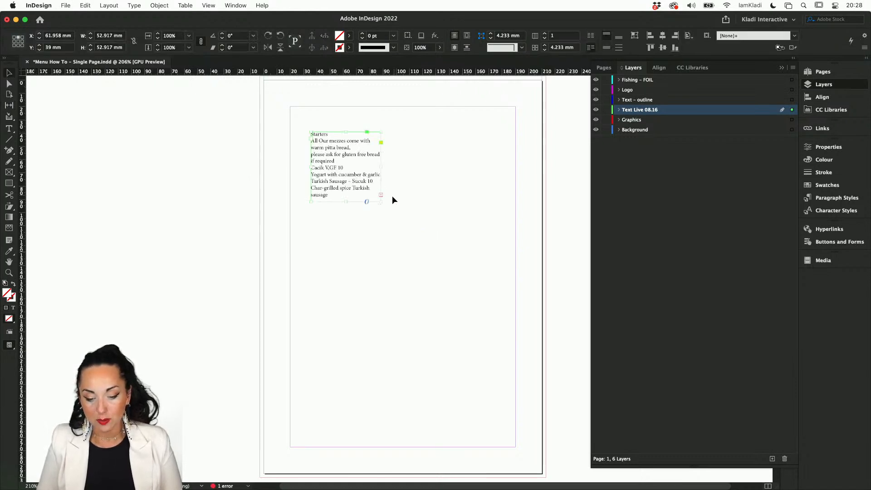
pyautogui.moveTo(381, 203); pyautogui.dragTo(516, 299)
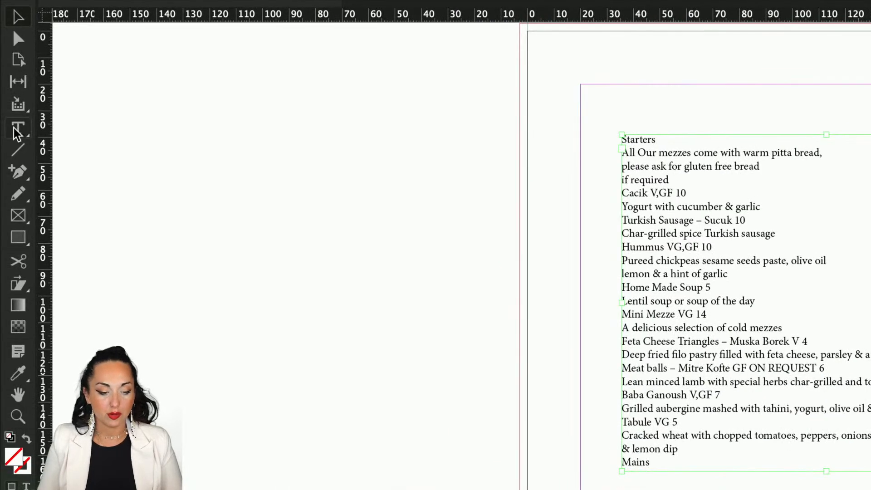
# Draw a text frame on the pasteboard beside the page, paste the menu text into it, and delete that frame.
pyautogui.click(10, 130)
pyautogui.moveTo(89, 82); pyautogui.dragTo(439, 386)
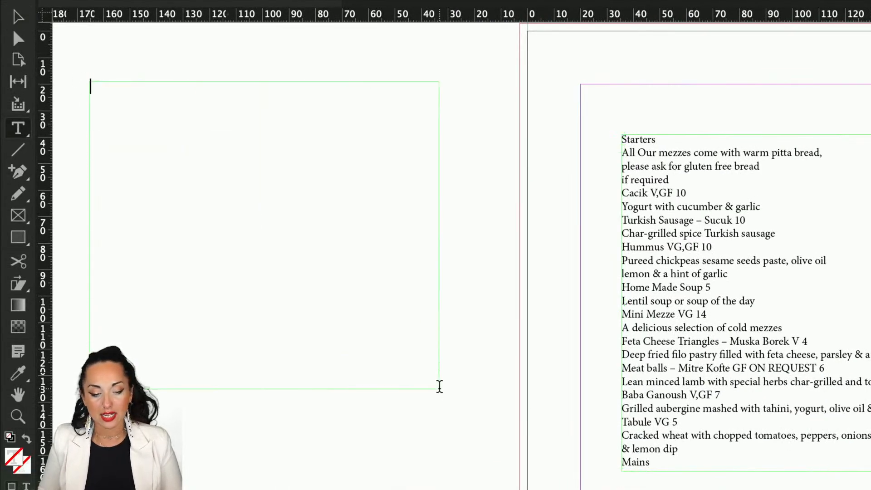
pyautogui.hotkey('ctrl', 'v')
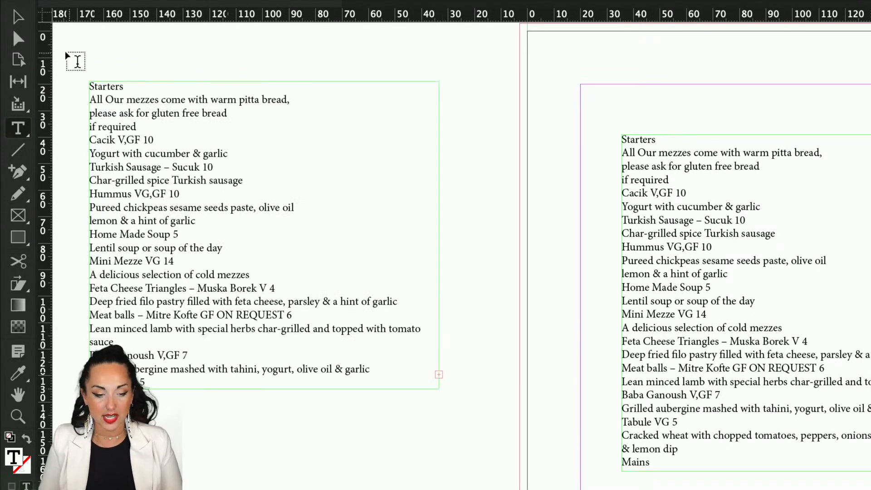
pyautogui.press('Escape')
pyautogui.press('Delete')
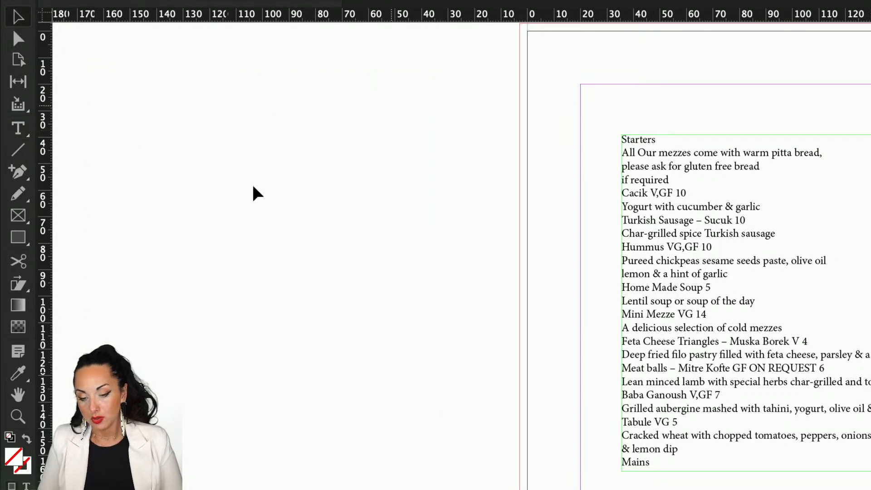
# Switch to Word, save the menu text document as "Menu" in Word format on the Desktop, and close it.
pyautogui.hotkey('ctrl', 'Up')
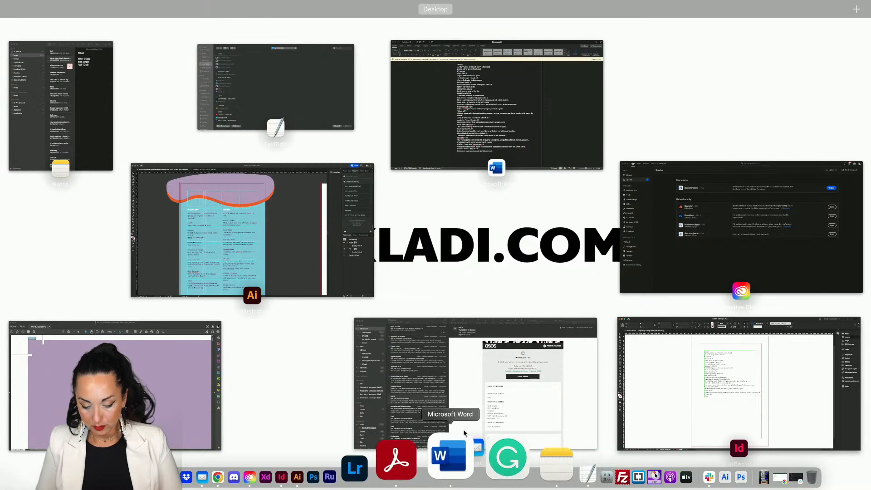
pyautogui.click(456, 456)
pyautogui.press('super+n')
pyautogui.write('Menu')
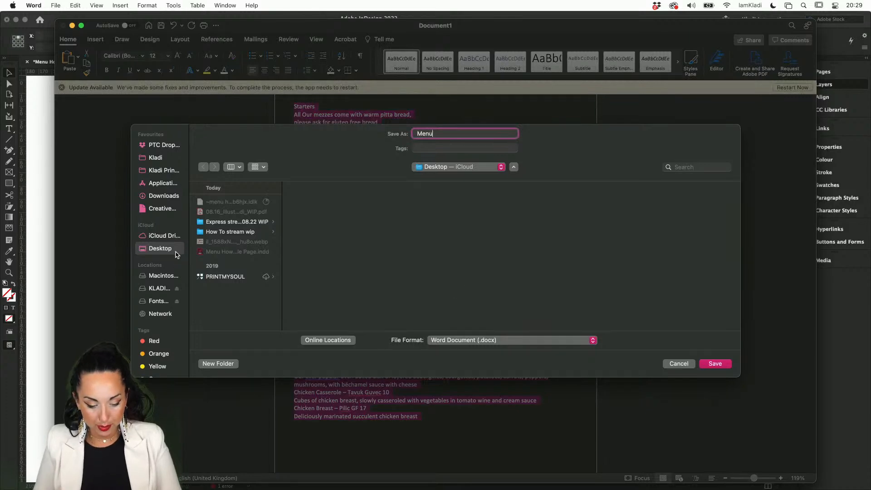
pyautogui.click(715, 365)
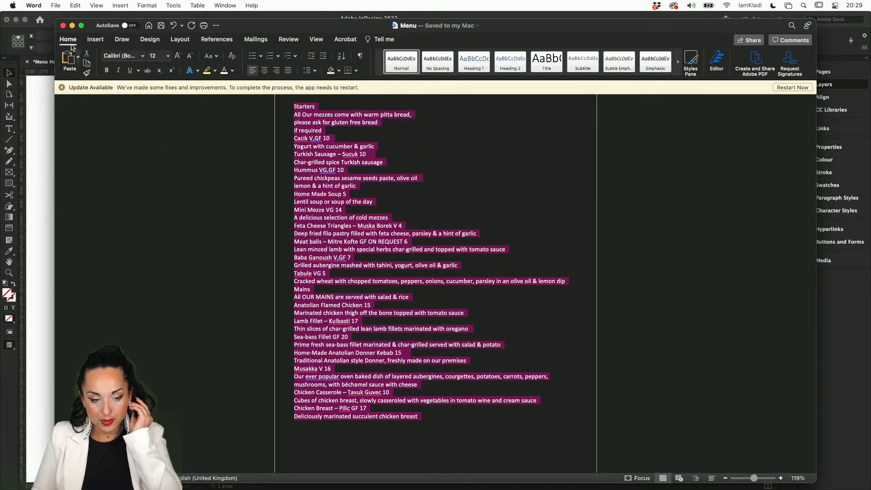
pyautogui.click(64, 26)
# Try to bring the saved Menu Word file from the desktop into the InDesign document.
pyautogui.press('F11')
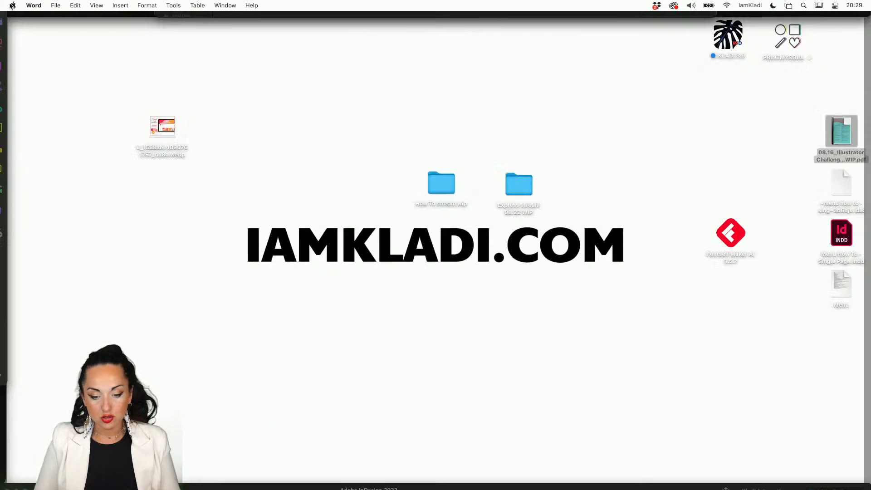
pyautogui.moveTo(840, 286); pyautogui.dragTo(480, 343)
pyautogui.press('F11')
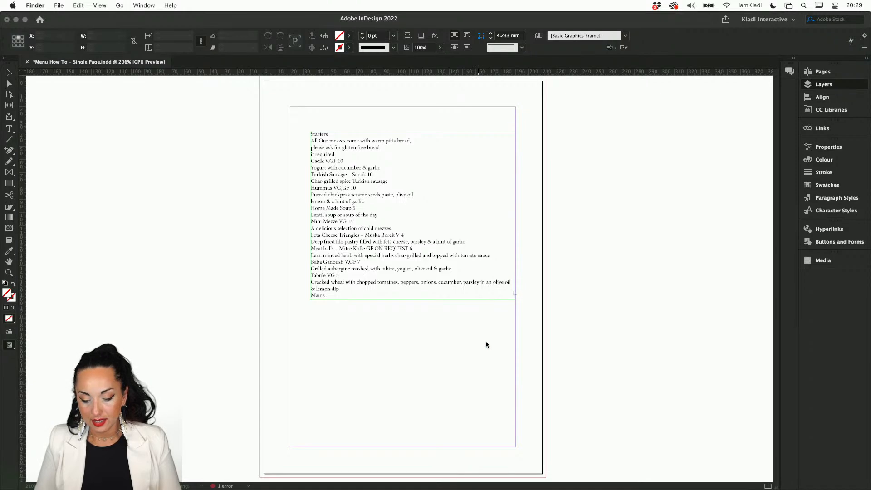
pyautogui.click(486, 343)
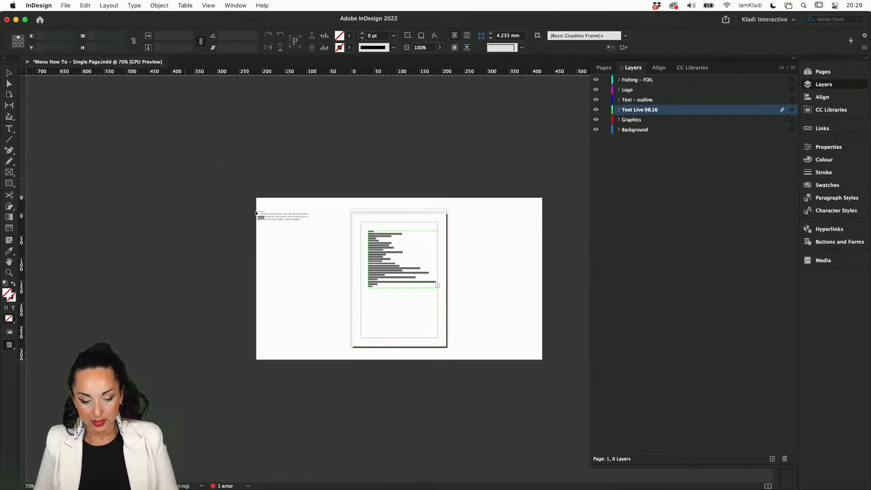
pyautogui.click(355, 244)
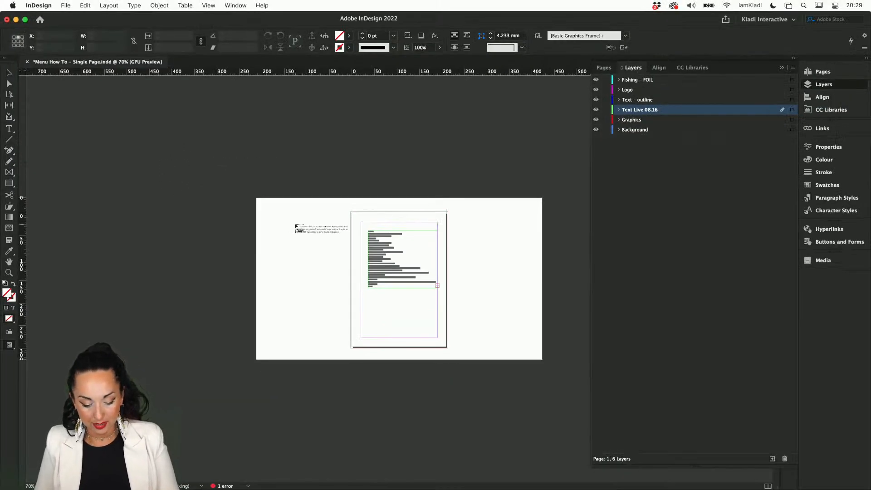
pyautogui.press('Escape')
# Delete the pasted menu text frame from the page on the Text Live 08.16 layer.
pyautogui.click(368, 231)
pyautogui.press('Delete')
pyautogui.press('super+0')
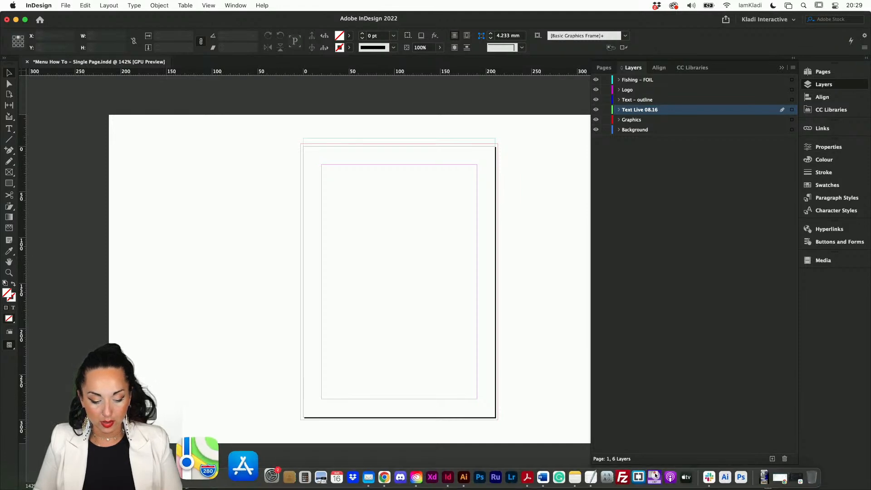
# Load the Menu Word file from the Finder's Desktop folder into InDesign and place its text in a frame about 217.5 by 199 mm.
pyautogui.click(198, 479)
pyautogui.click(178, 250)
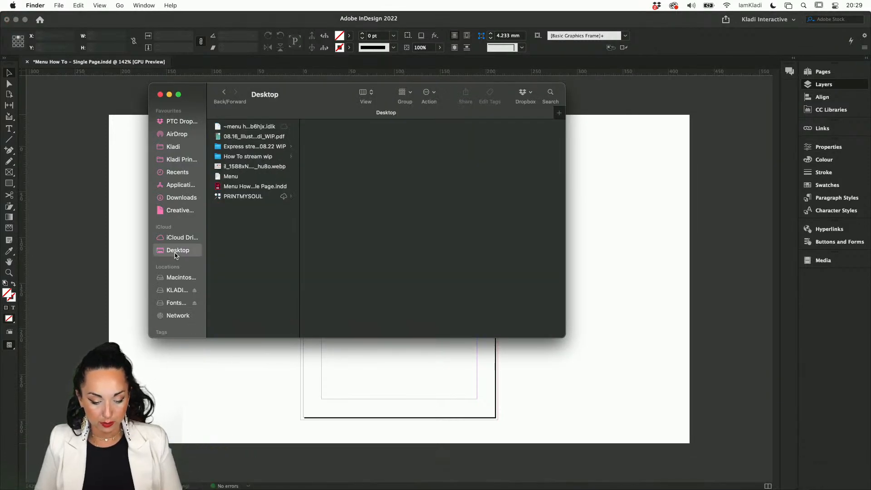
pyautogui.click(250, 178)
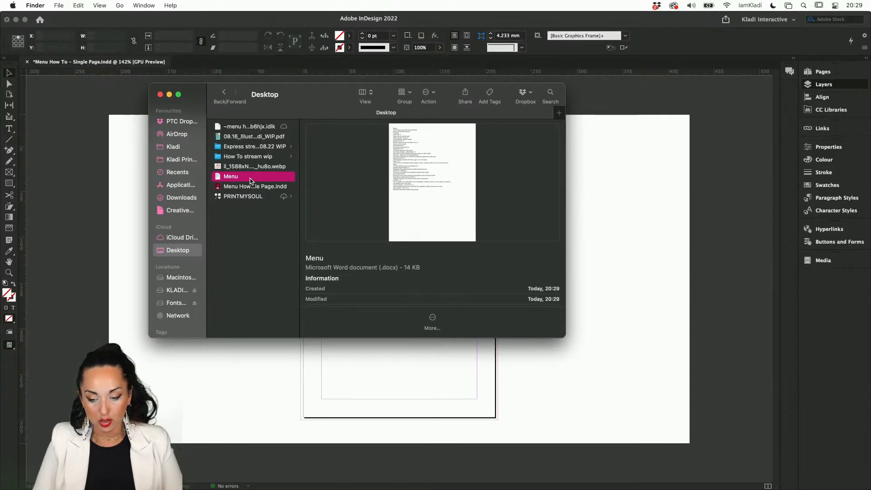
pyautogui.moveTo(250, 180); pyautogui.dragTo(354, 201)
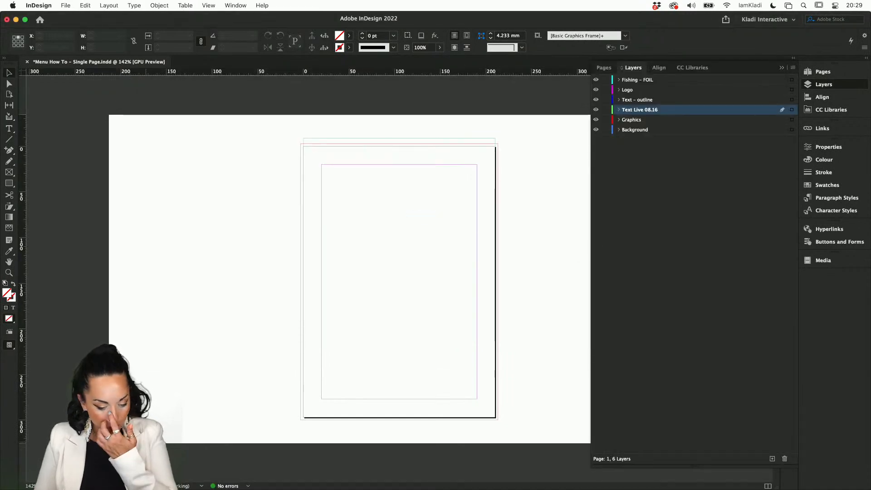
pyautogui.click(157, 470)
pyautogui.moveTo(230, 176); pyautogui.dragTo(225, 368)
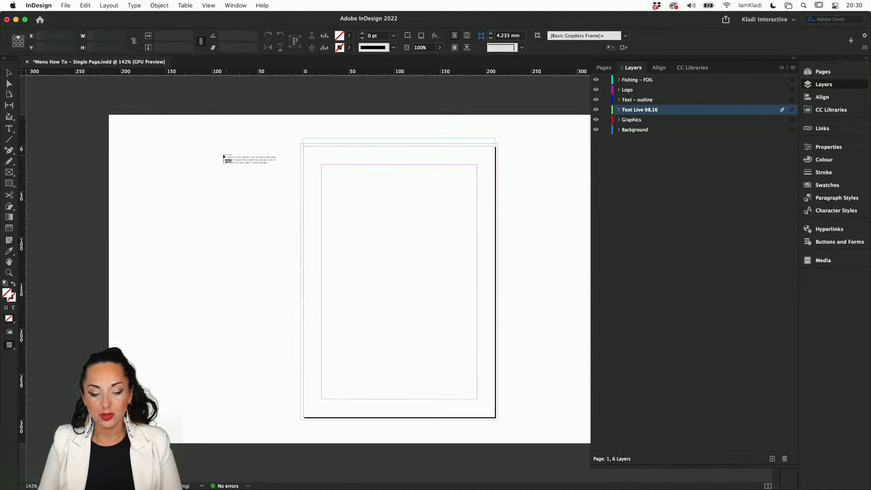
pyautogui.moveTo(216, 162); pyautogui.dragTo(414, 344)
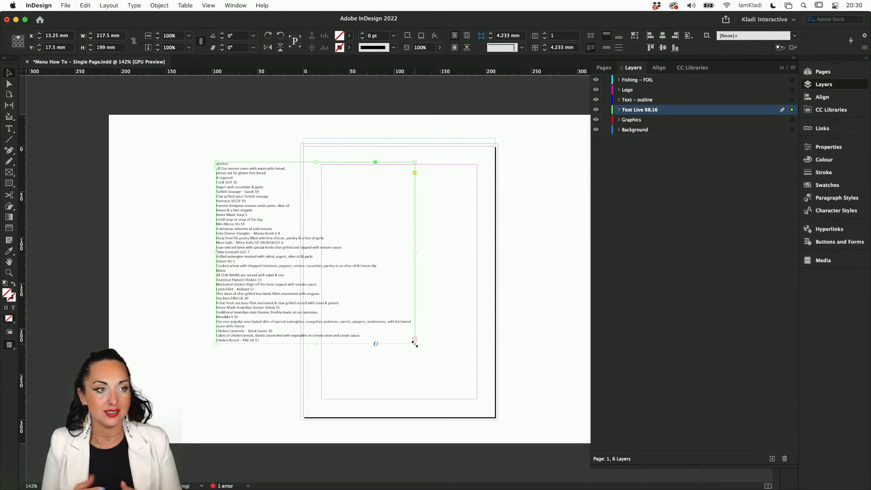
# Fit the menu text frame to the page margins at 170 by 257 mm and save the document.
pyautogui.moveTo(246, 258); pyautogui.dragTo(350, 258)
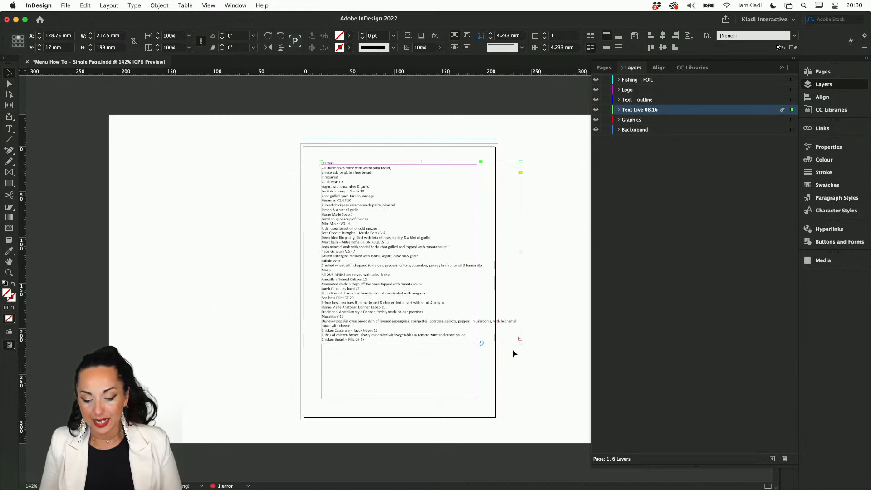
pyautogui.moveTo(523, 347); pyautogui.dragTo(478, 407)
pyautogui.press('super+z')
pyautogui.moveTo(521, 339); pyautogui.dragTo(478, 399)
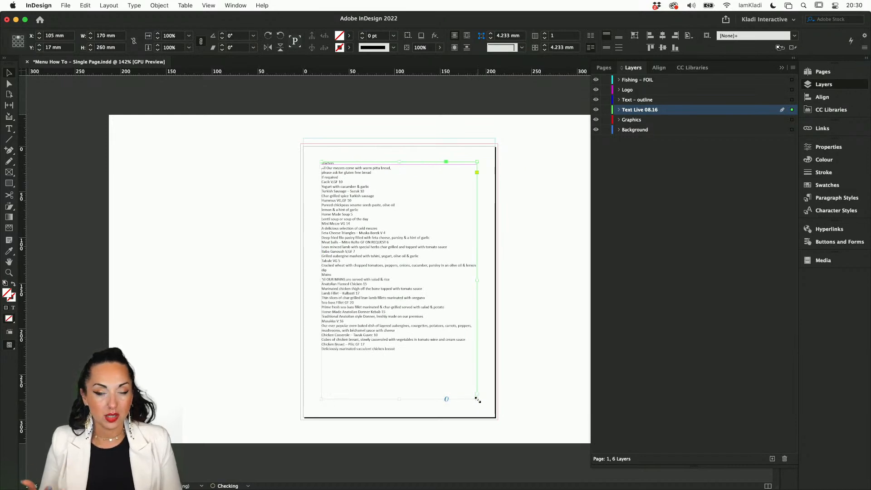
pyautogui.scroll(5, 436, 290)
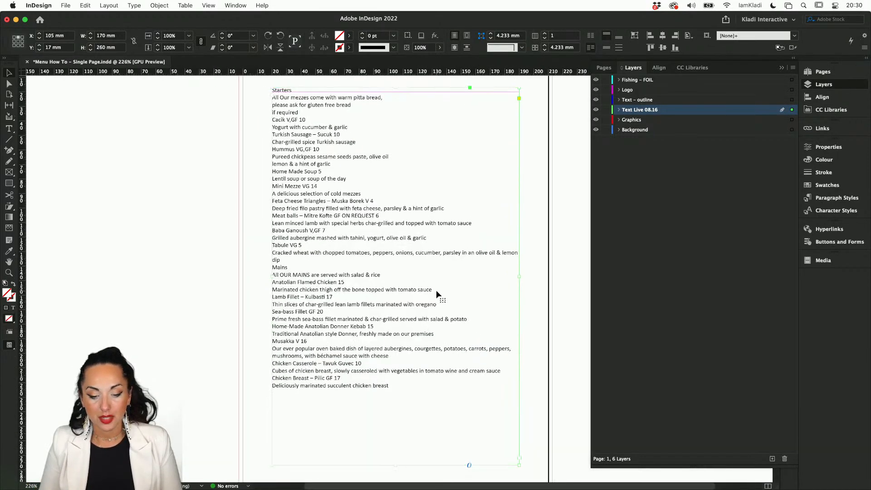
pyautogui.moveTo(372, 167); pyautogui.dragTo(371, 171)
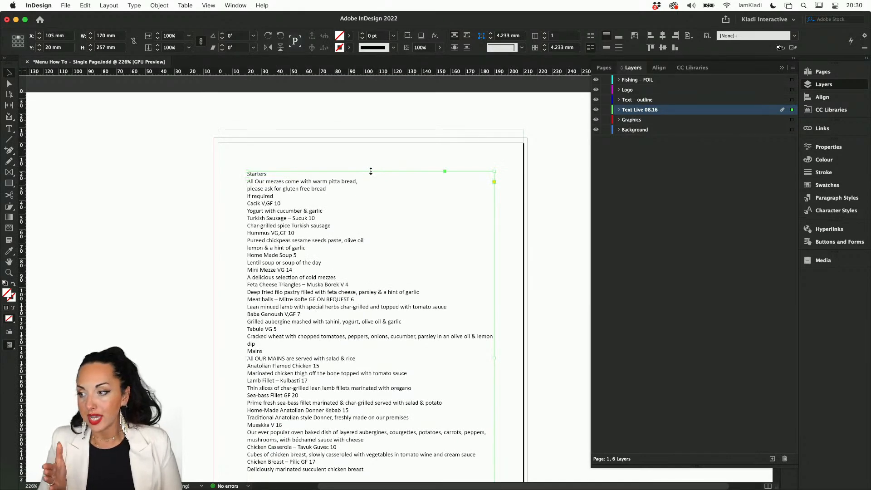
pyautogui.scroll(8, 371, 171)
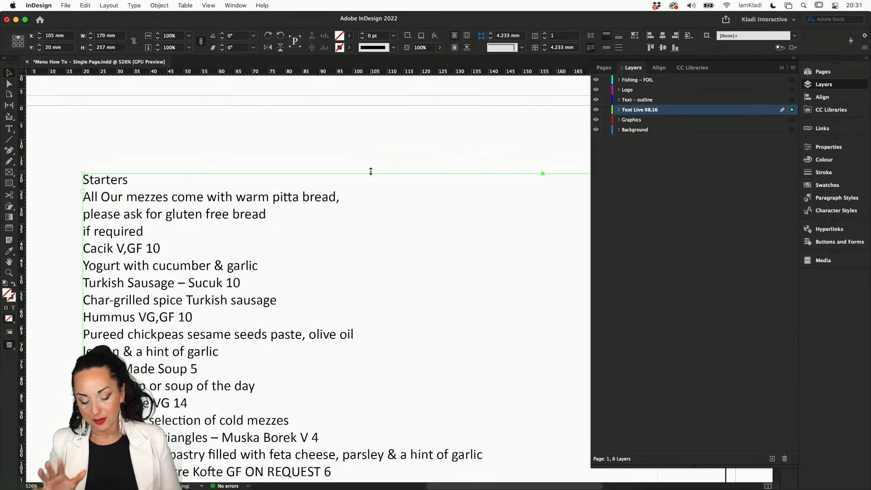
pyautogui.press('super+s')
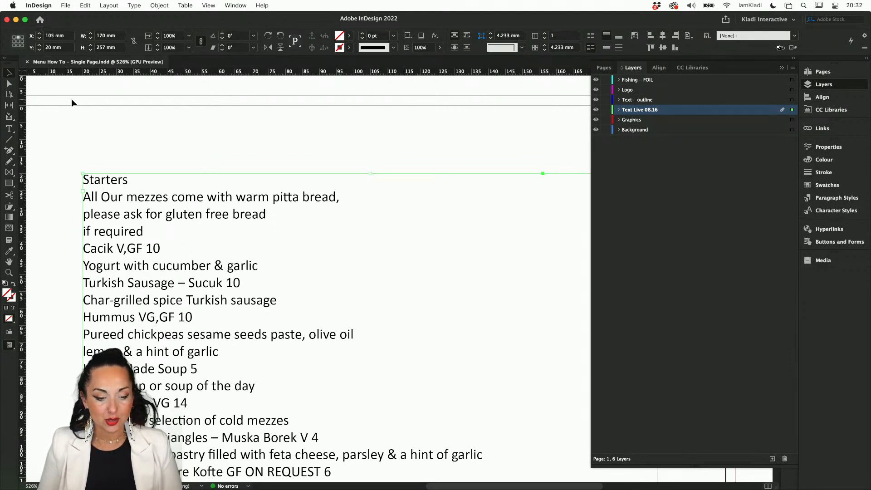
# Start a new file from the home screen and choose the saved Menu A4 preset.
pyautogui.click(40, 21)
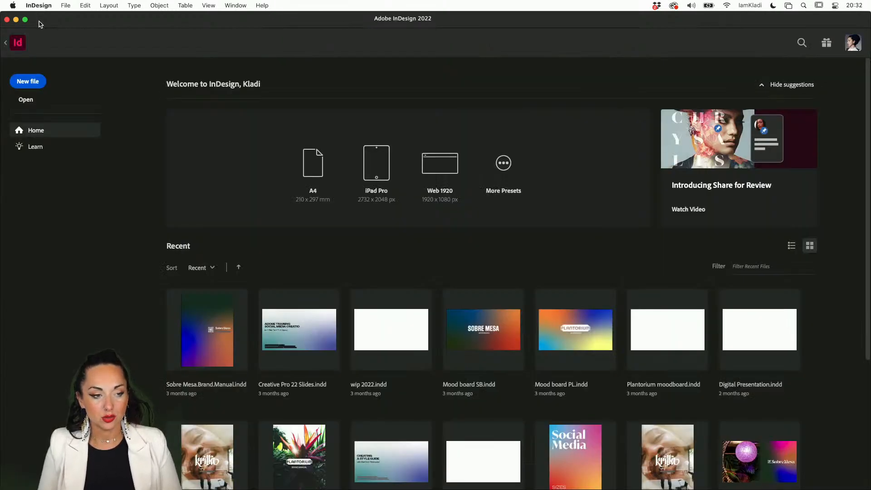
pyautogui.click(7, 45)
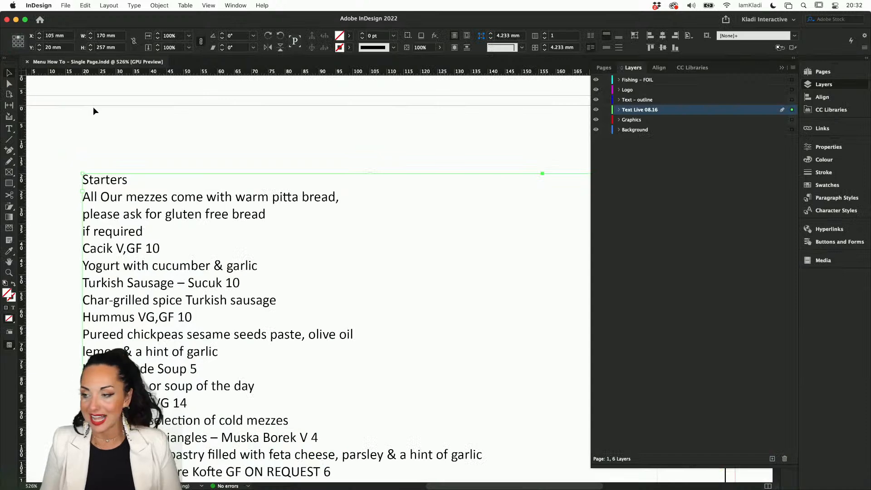
pyautogui.click(40, 21)
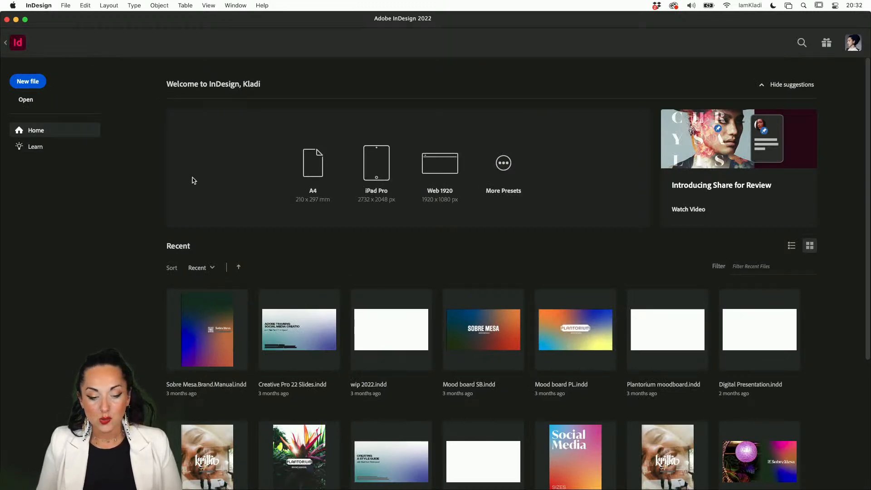
pyautogui.click(36, 85)
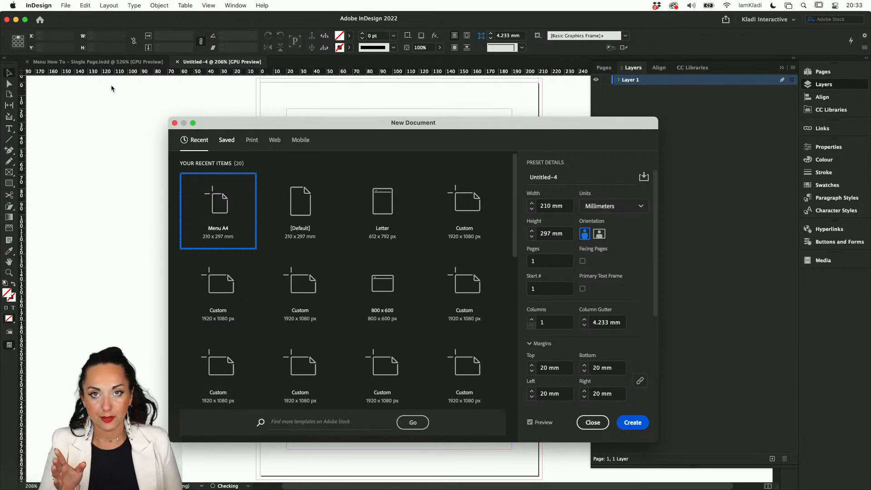
pyautogui.click(226, 141)
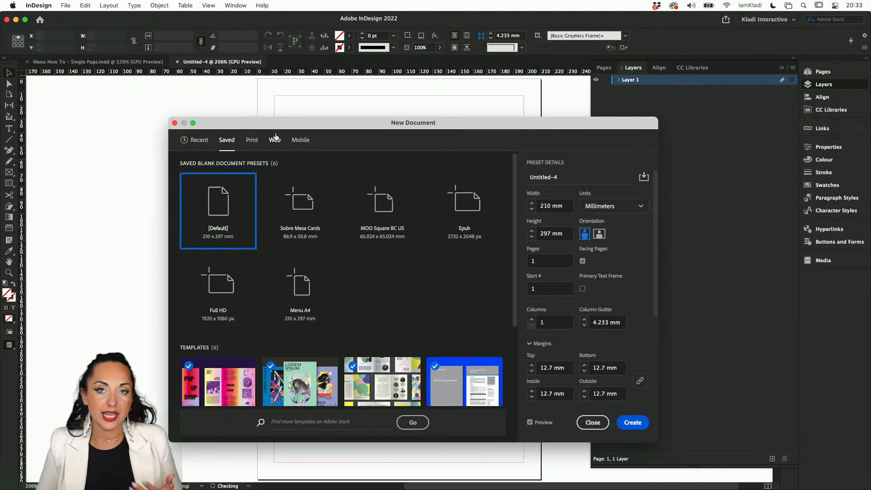
pyautogui.click(253, 140)
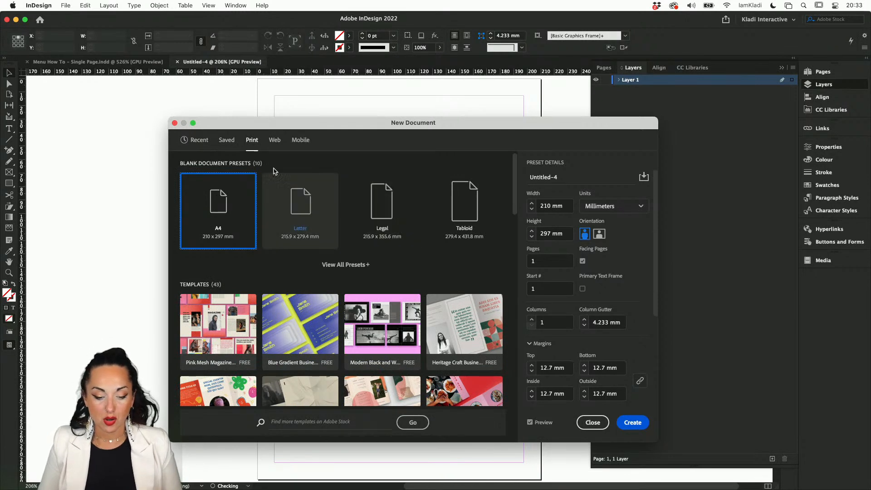
pyautogui.click(229, 141)
pyautogui.click(300, 291)
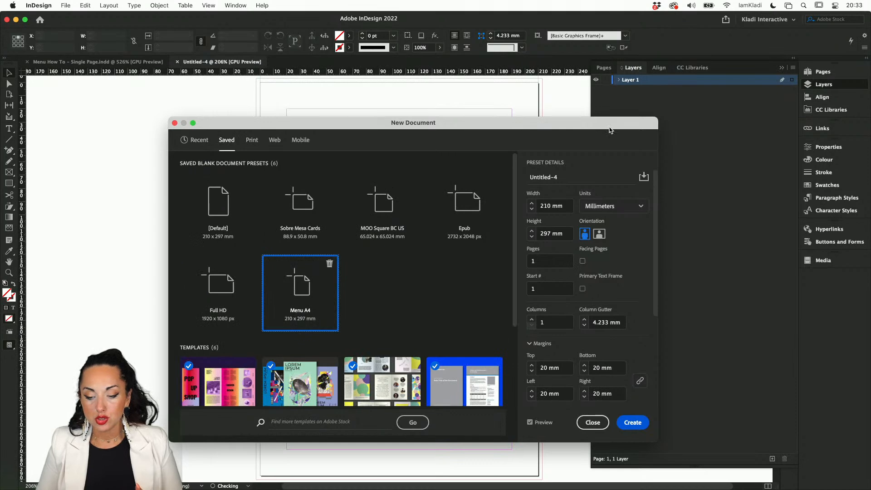
# Enlarge the New Document dialog and set the Menu A4 document's number of pages to 7.
pyautogui.moveTo(612, 131); pyautogui.dragTo(585, 96)
pyautogui.moveTo(632, 407); pyautogui.dragTo(746, 432)
pyautogui.moveTo(606, 97); pyautogui.dragTo(547, 107)
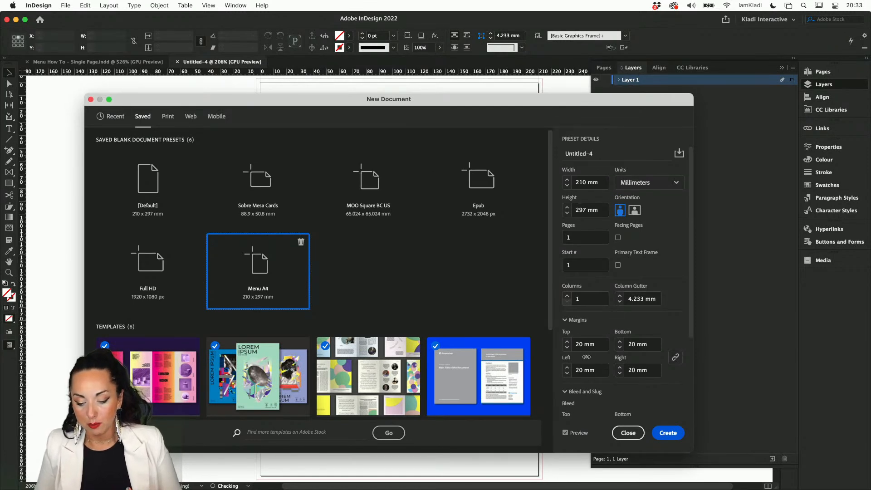
pyautogui.scroll(-5, 587, 370)
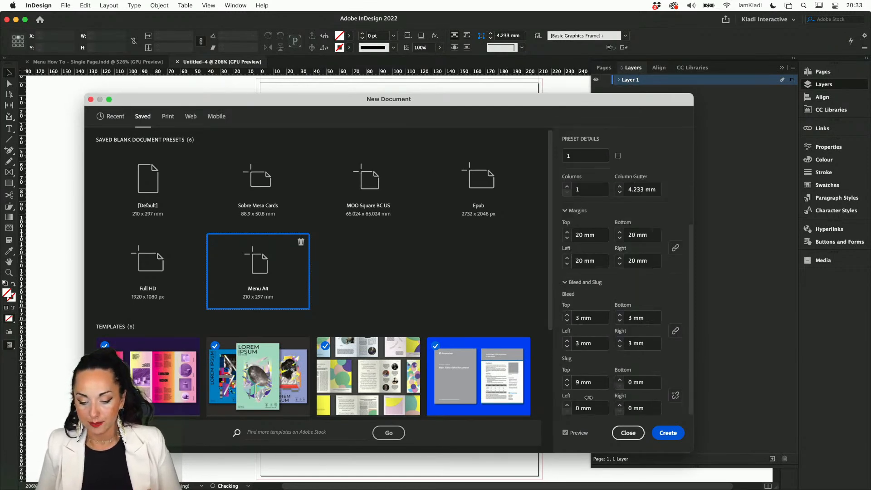
pyautogui.scroll(5, 589, 397)
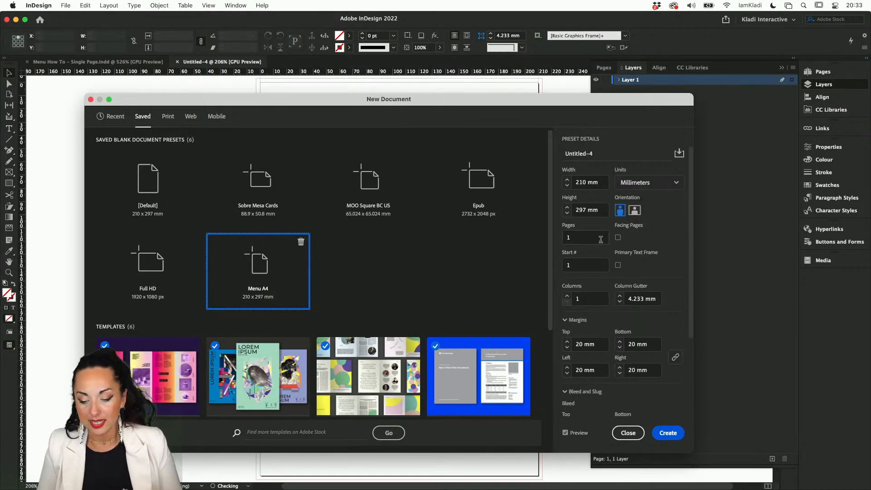
pyautogui.doubleClick(579, 237)
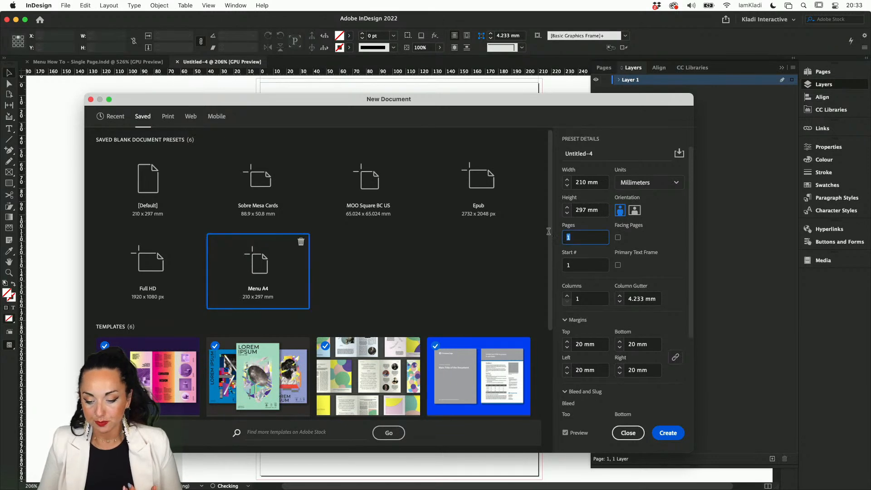
pyautogui.write('6')
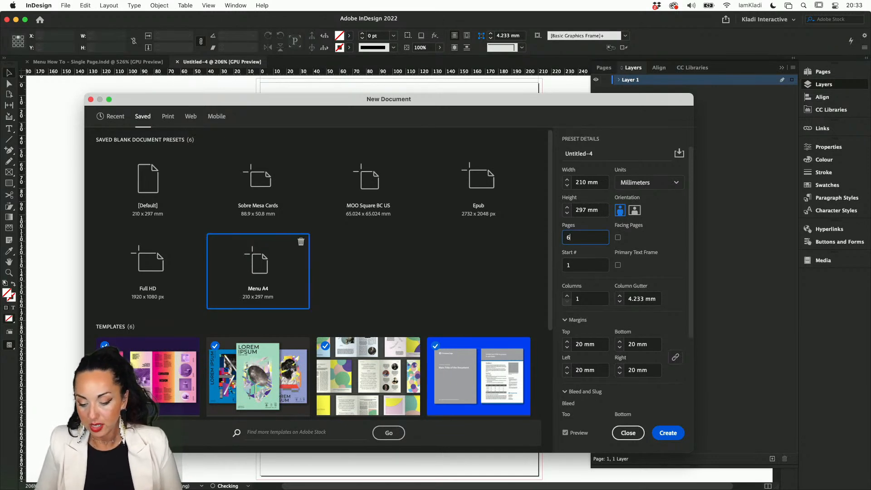
pyautogui.write('7')
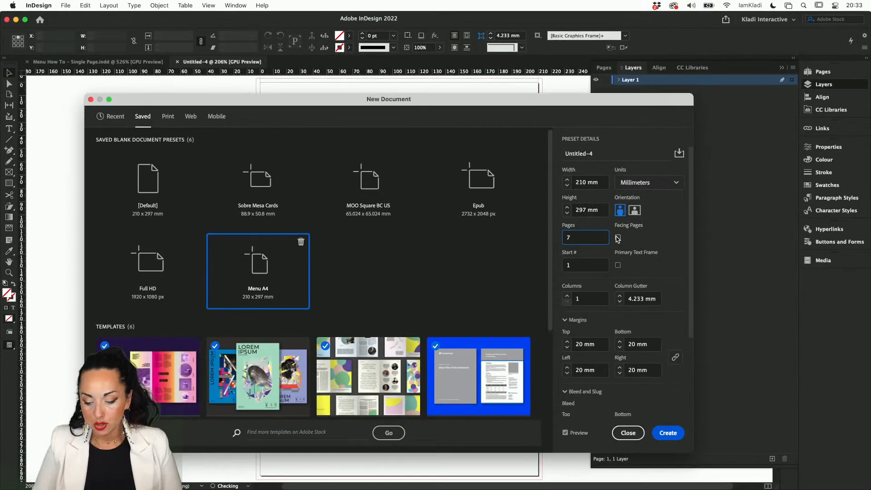
# Turn on facing pages for the seven-page Menu A4 document and review its margin, bleed and slug settings.
pyautogui.scroll(-4, 637, 384)
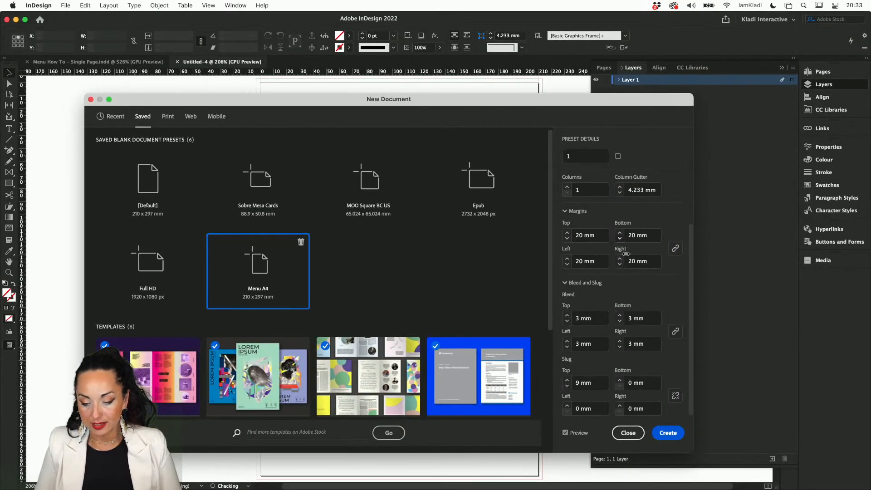
pyautogui.scroll(4, 623, 253)
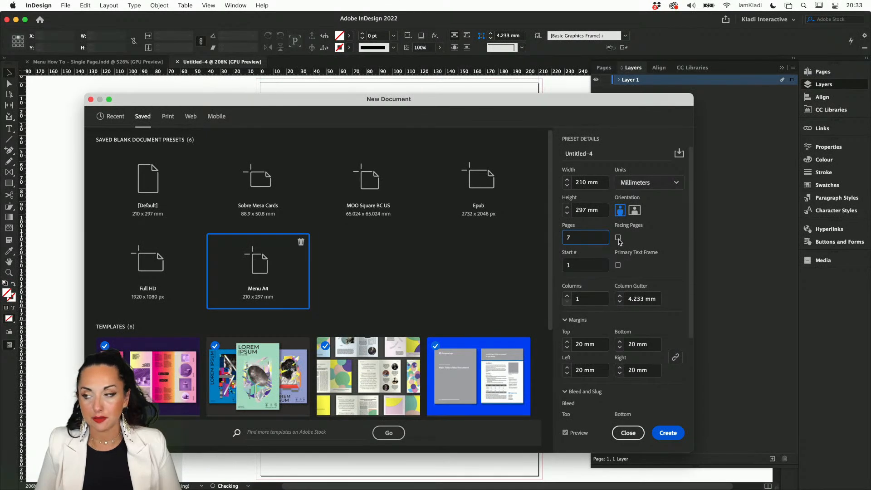
pyautogui.click(618, 239)
pyautogui.scroll(-3, 619, 341)
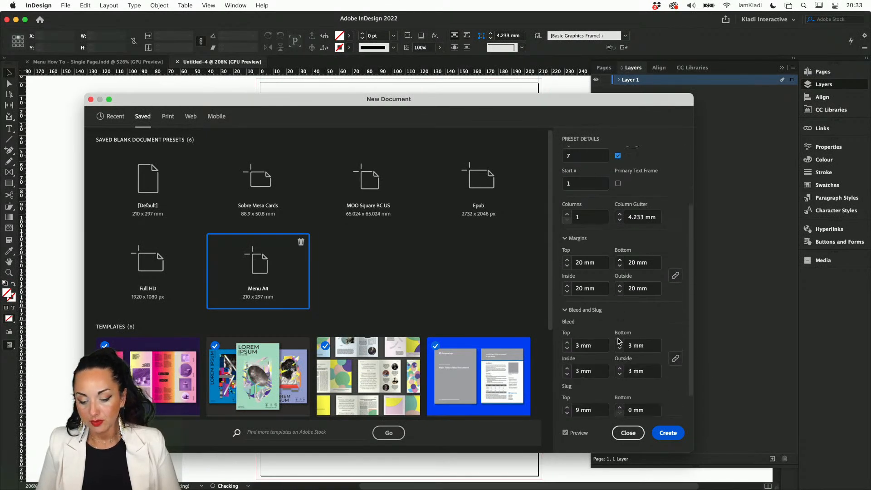
pyautogui.scroll(-1, 618, 341)
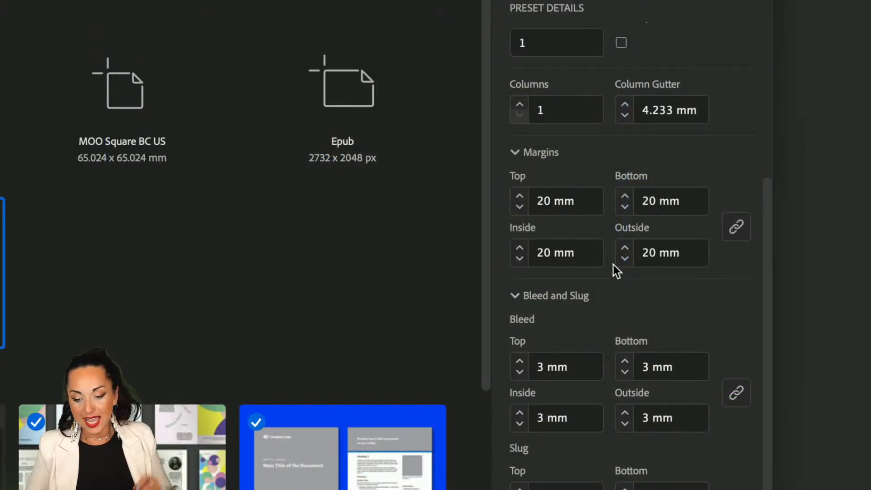
pyautogui.click(520, 247)
pyautogui.click(520, 247)
pyautogui.click(519, 247)
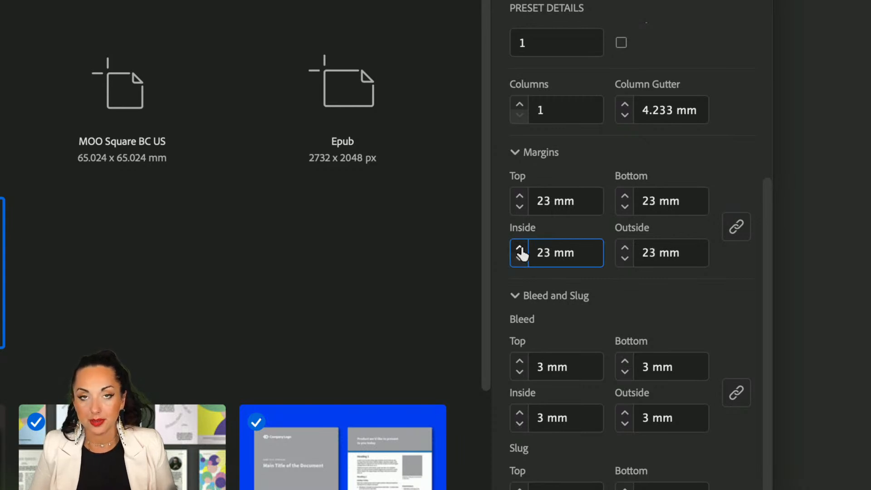
pyautogui.click(737, 235)
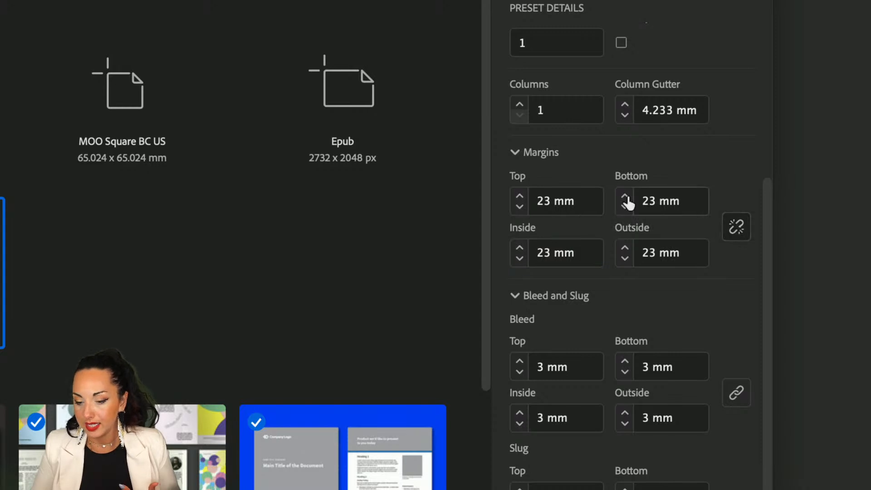
pyautogui.click(520, 207)
pyautogui.click(520, 207)
pyautogui.click(520, 207)
pyautogui.click(737, 227)
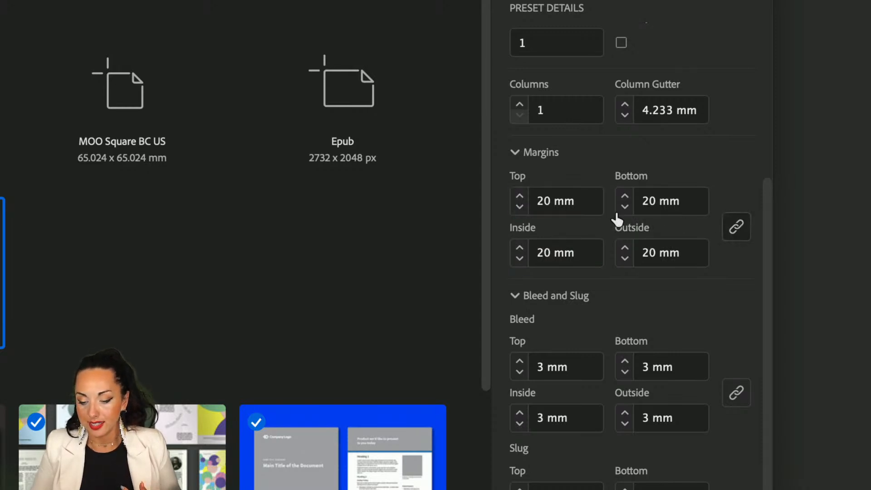
# Unlink the margin values and set only the inside margin to 30 mm.
pyautogui.click(738, 227)
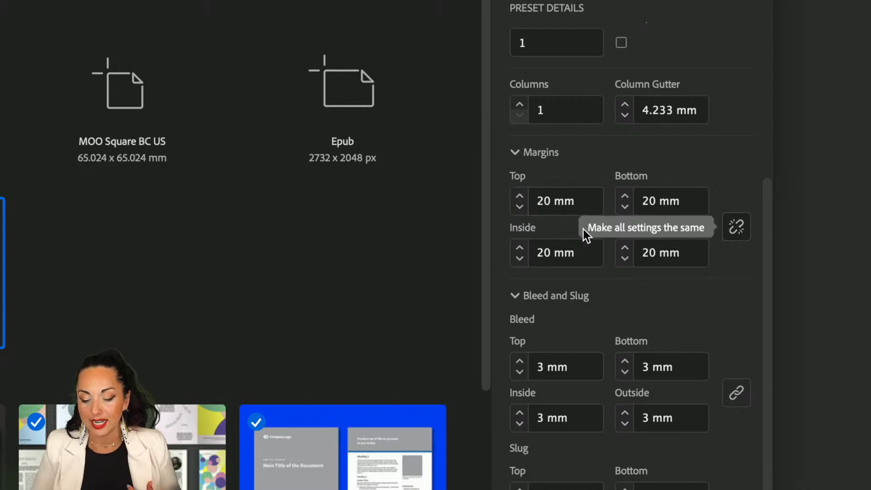
pyautogui.click(520, 248)
pyautogui.click(519, 248)
pyautogui.click(520, 248)
pyautogui.click(520, 247)
pyautogui.click(520, 248)
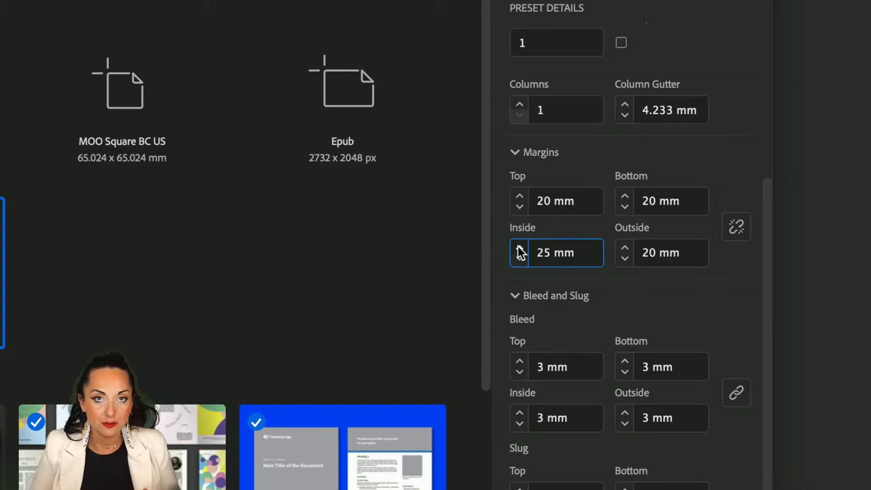
pyautogui.click(520, 247)
pyautogui.click(520, 247)
pyautogui.click(520, 248)
pyautogui.click(520, 248)
pyautogui.click(520, 247)
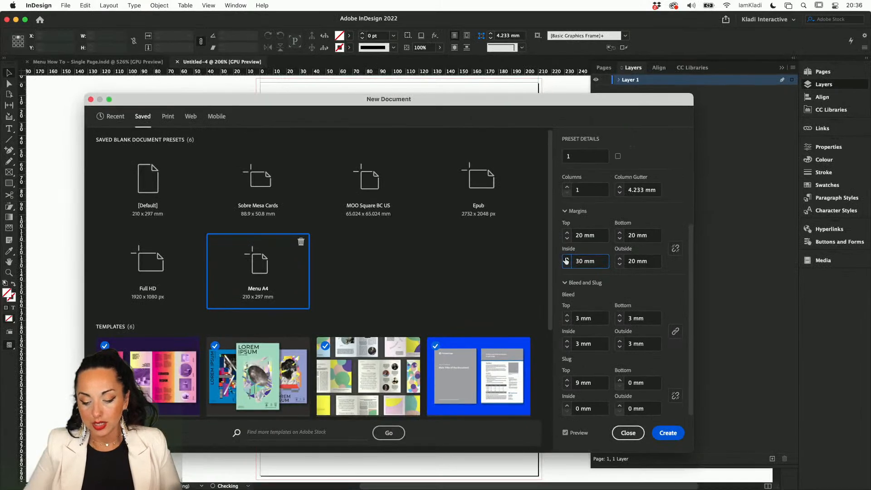
# Refresh the layout preview and create the facing-pages document.
pyautogui.click(571, 435)
pyautogui.click(572, 435)
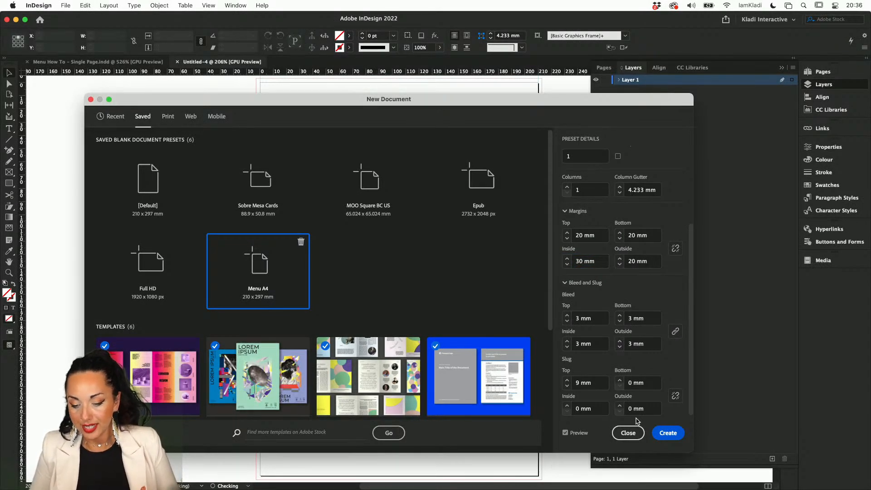
pyautogui.click(661, 433)
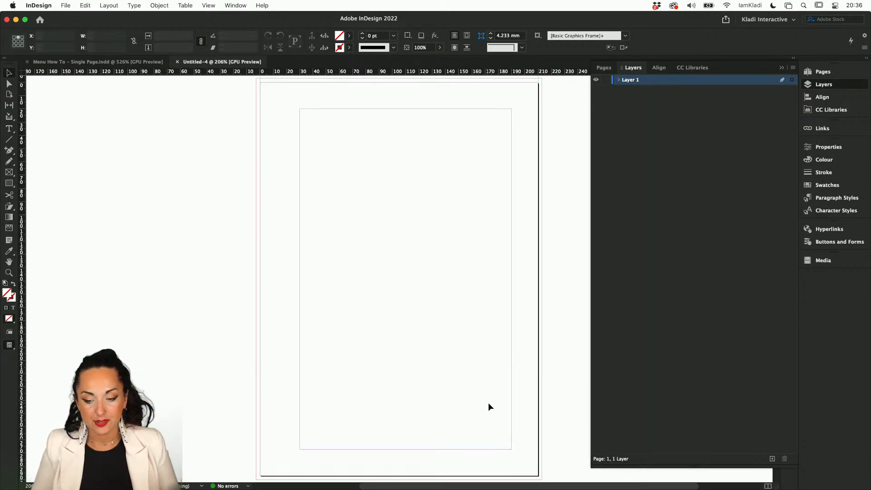
# Examine the facing-page spreads and their inside margins along the spine.
pyautogui.scroll(-10, 488, 402)
pyautogui.scroll(-5, 488, 402)
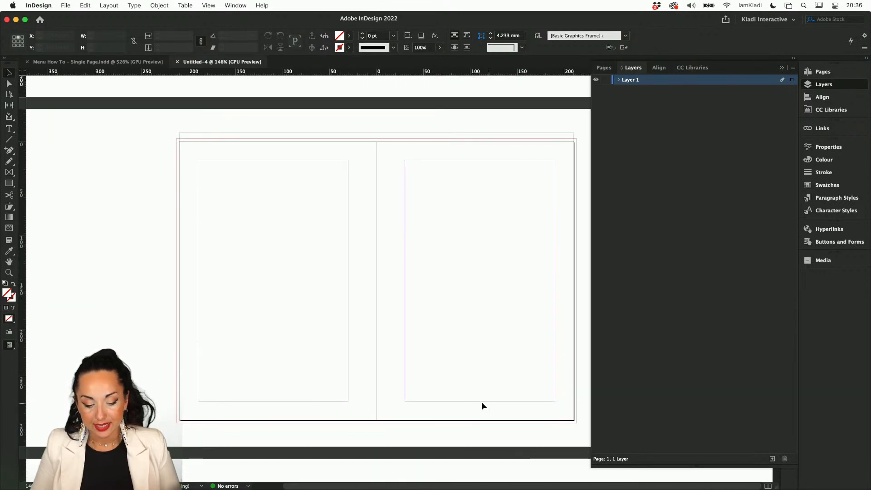
pyautogui.scroll(5, 415, 369)
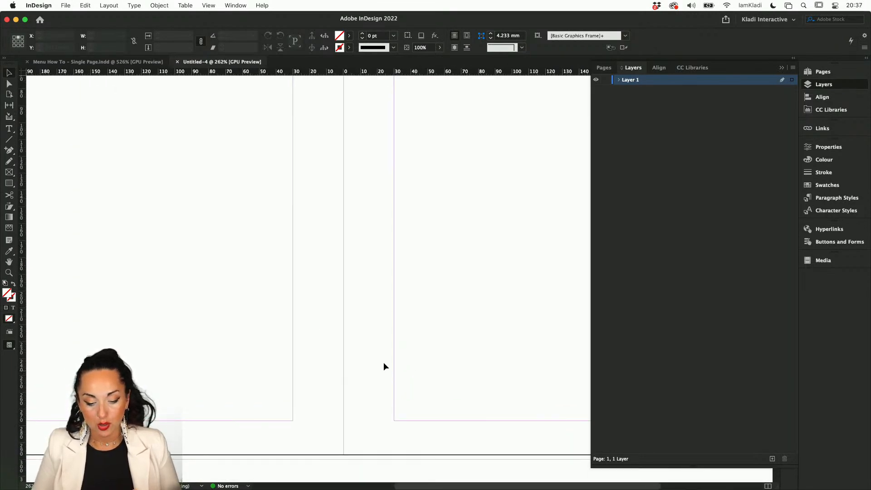
pyautogui.scroll(-3, 317, 322)
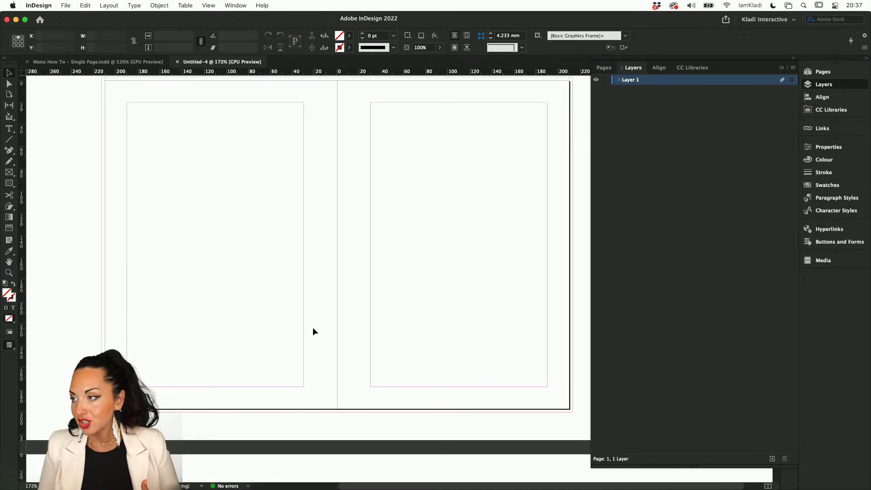
pyautogui.hscroll(2, 313, 331)
pyautogui.scroll(2, 313, 331)
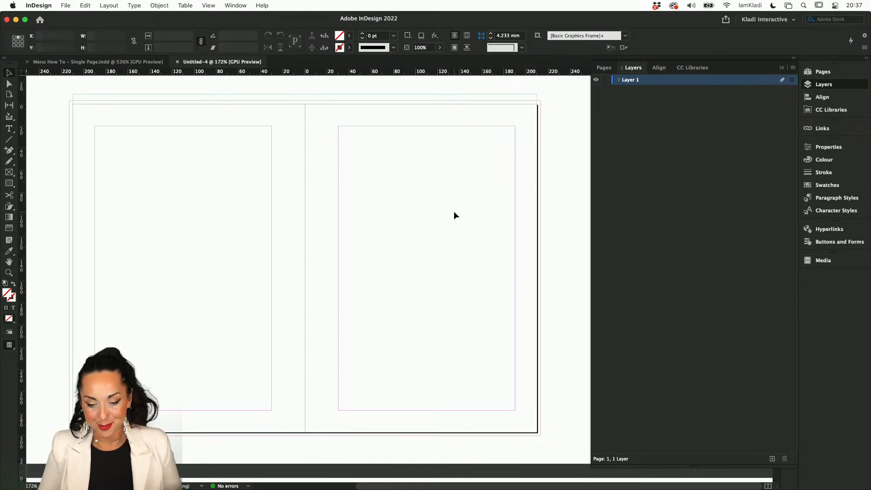
pyautogui.scroll(-2, 429, 195)
pyautogui.hscroll(-2, 429, 195)
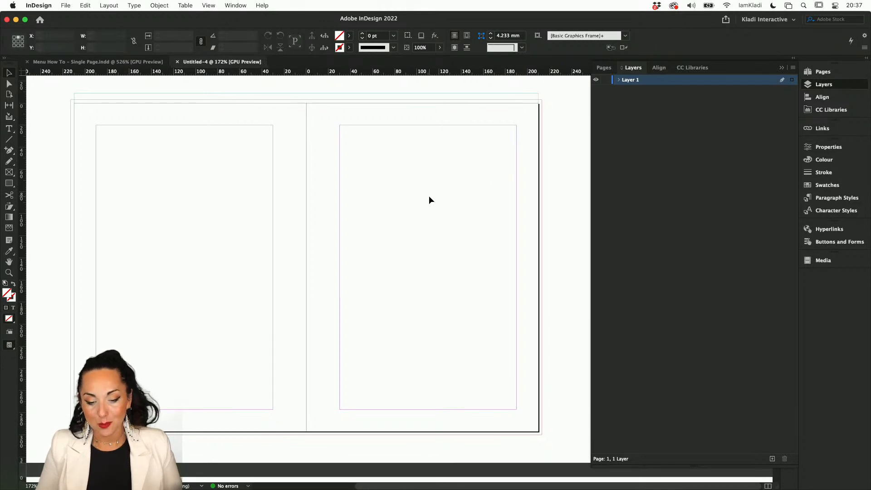
# Review how the document's pages are arranged into spreads and collapse the page overview.
pyautogui.click(840, 73)
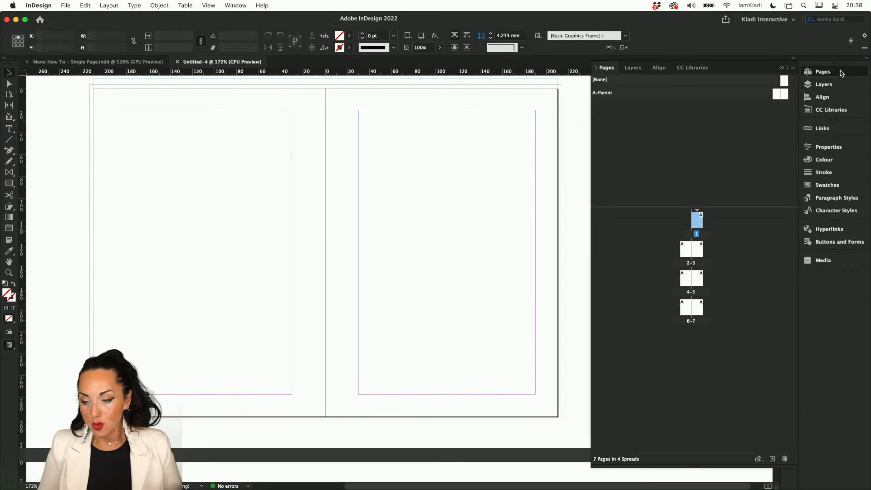
pyautogui.click(865, 47)
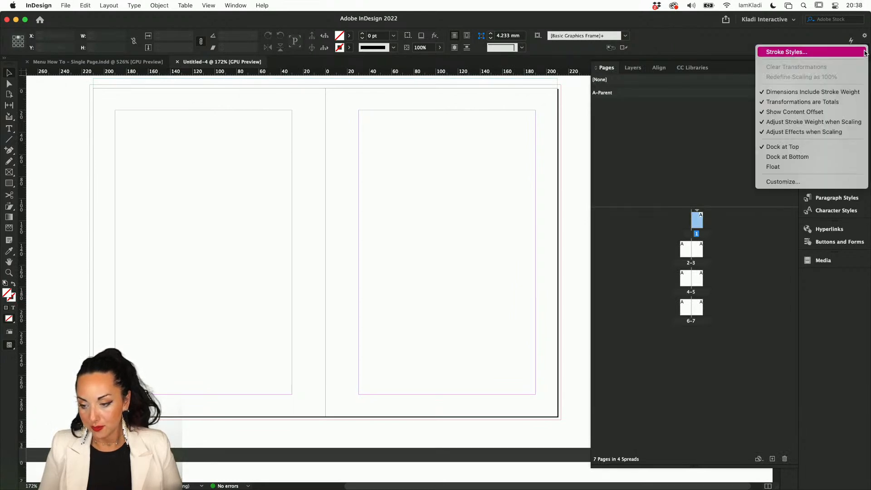
pyautogui.click(769, 310)
pyautogui.click(846, 75)
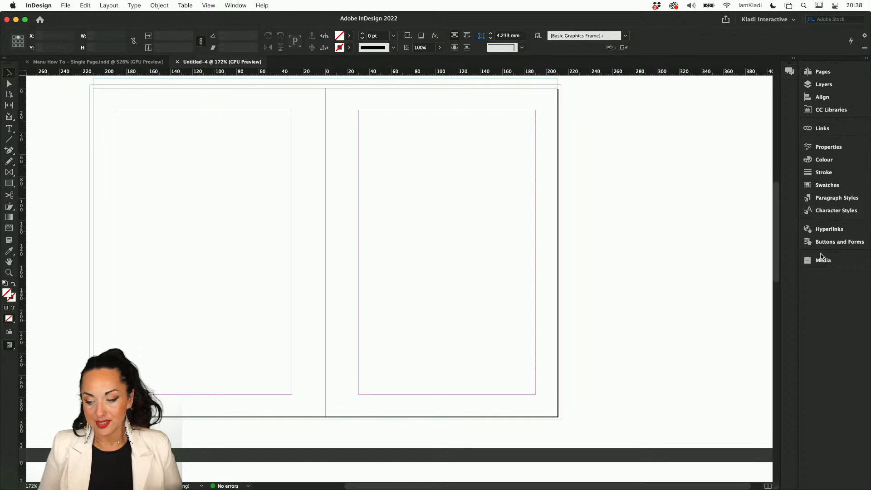
# Switch to the Essentials workspace and reset it to its default layout.
pyautogui.click(771, 21)
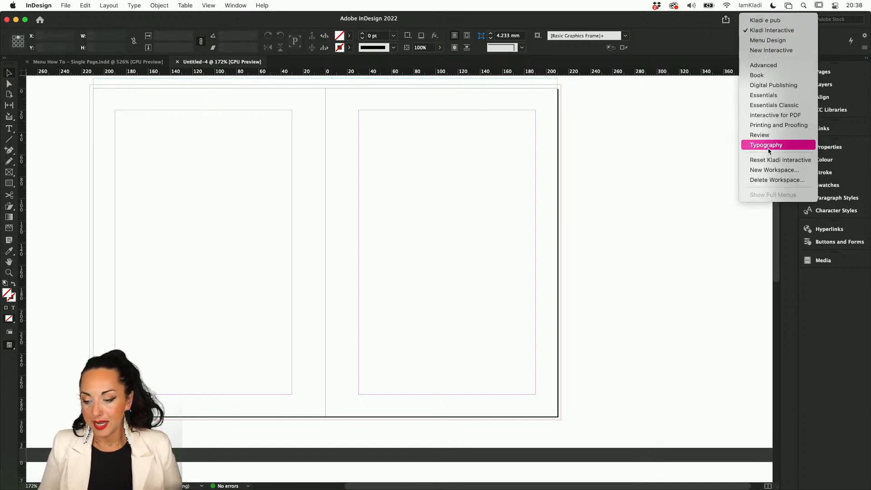
pyautogui.click(782, 96)
pyautogui.click(780, 21)
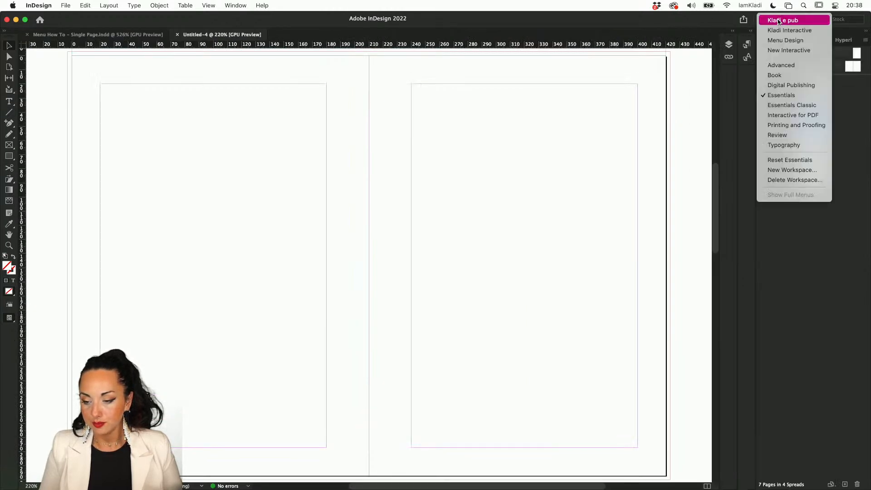
pyautogui.click(804, 160)
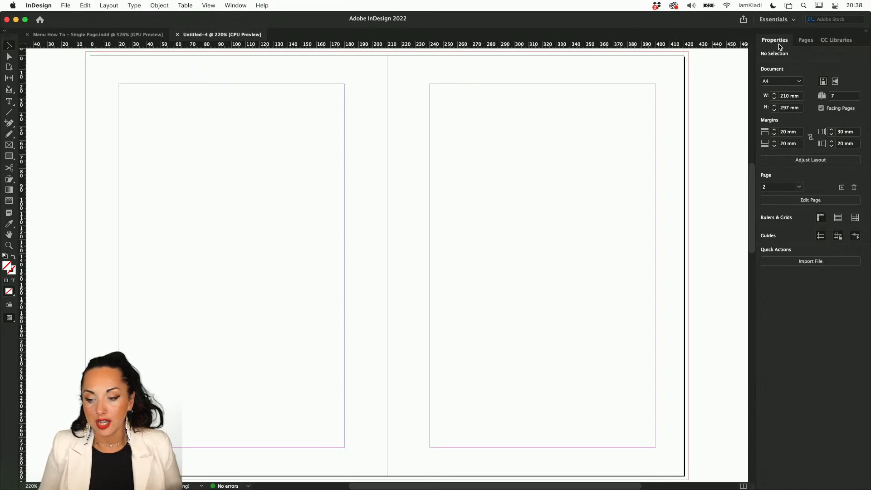
# View what the Pages and CC Libraries panels offer in the Essentials workspace.
pyautogui.click(809, 41)
pyautogui.click(833, 43)
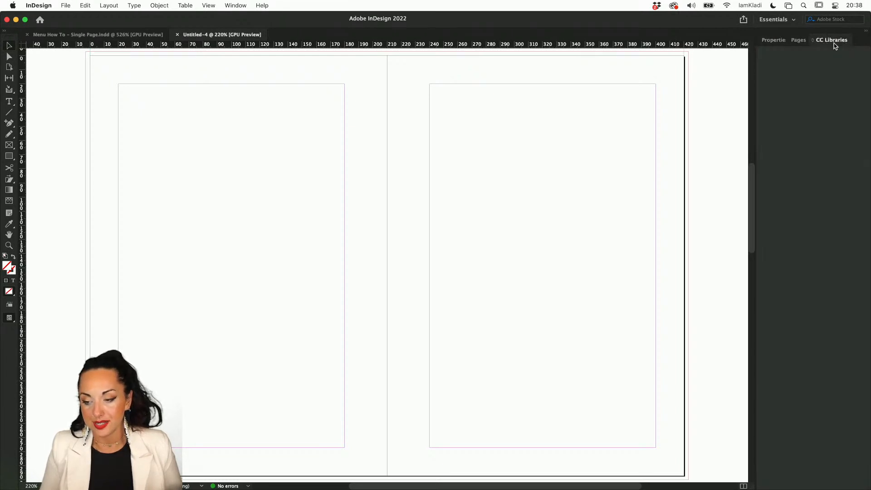
pyautogui.click(776, 40)
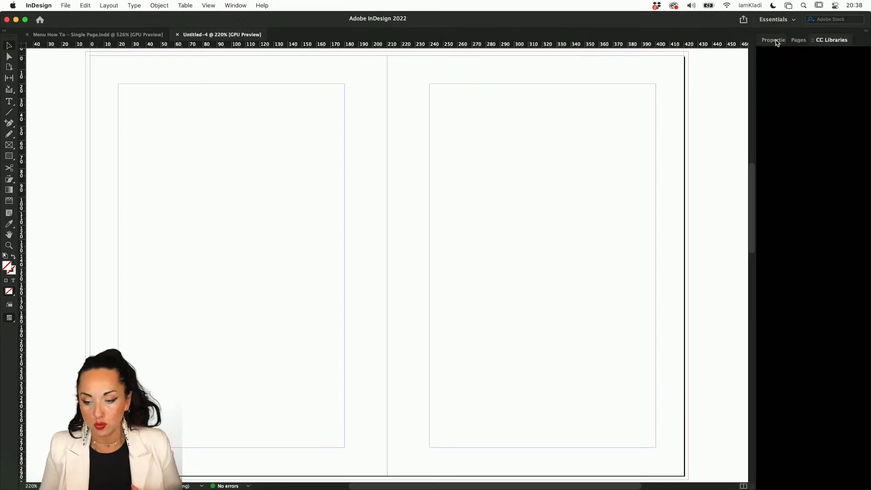
# Show Paragraph Styles, dock it with Character Styles above the Properties group, and bring Properties to the front.
pyautogui.click(235, 5)
pyautogui.moveTo(261, 235)
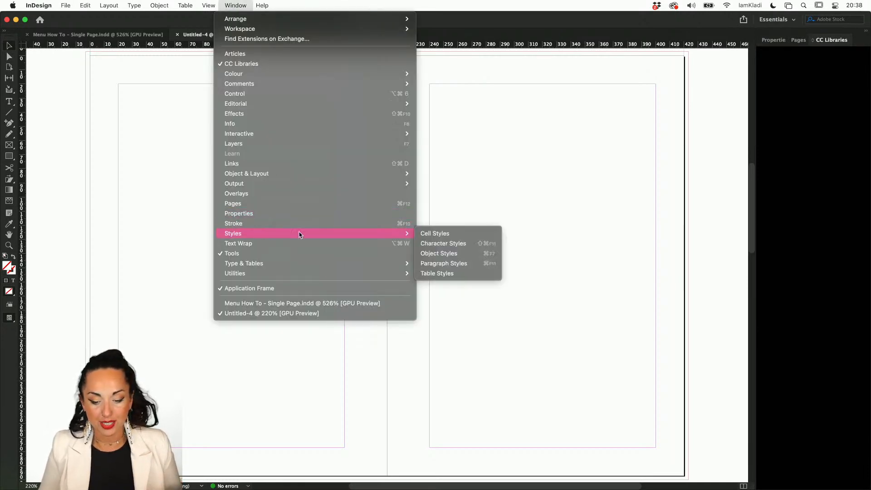
pyautogui.click(453, 264)
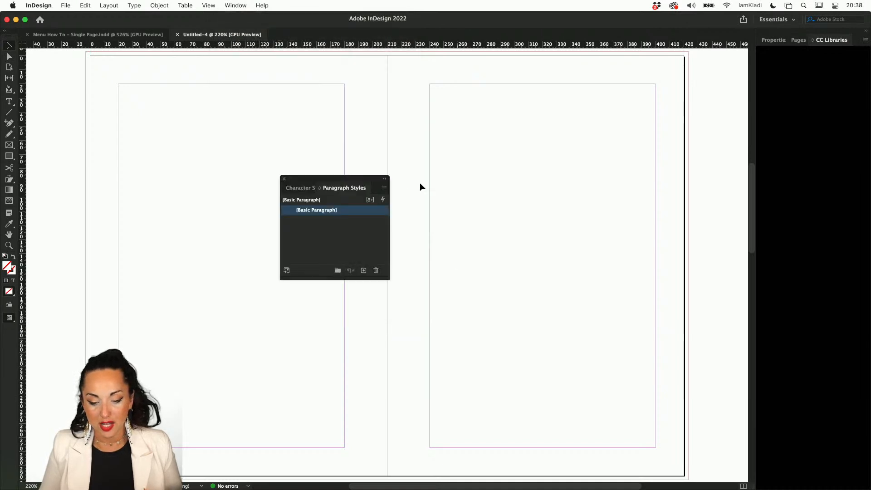
pyautogui.moveTo(311, 186); pyautogui.dragTo(792, 39)
pyautogui.moveTo(310, 187); pyautogui.dragTo(813, 44)
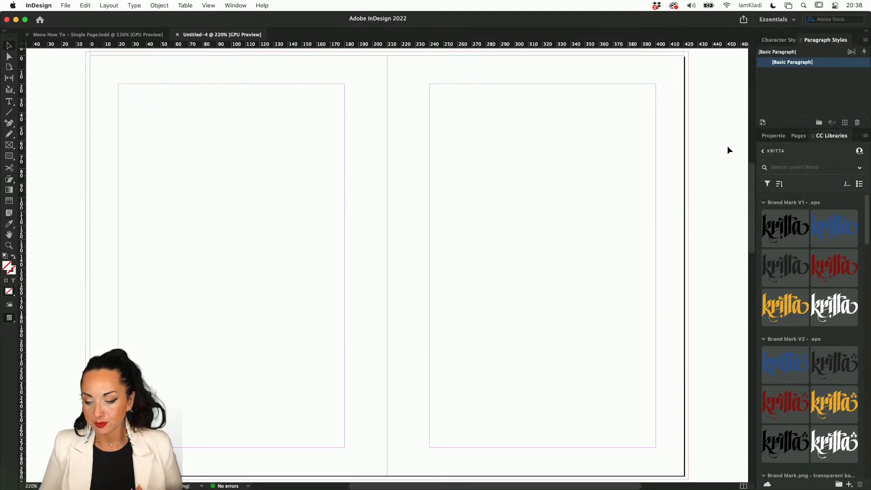
pyautogui.click(764, 151)
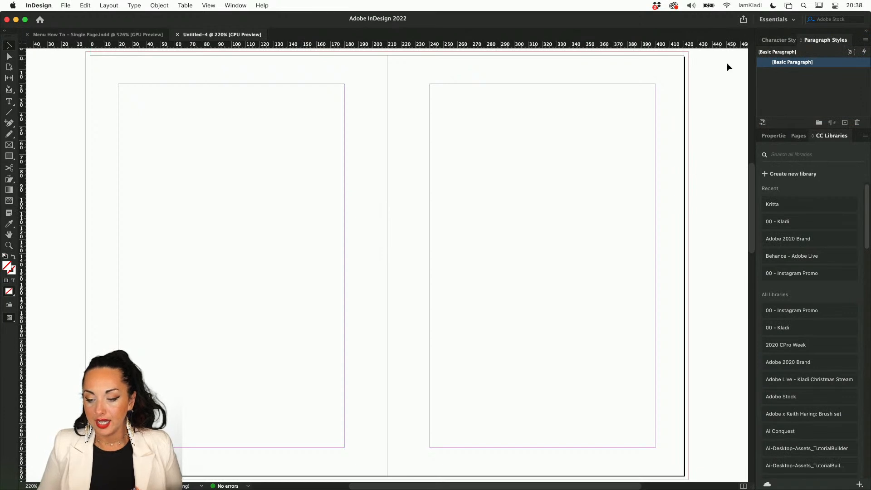
pyautogui.click(779, 136)
# Show the document's Swatches and dock them in the same group as Character Styles and Paragraph Styles.
pyautogui.click(234, 6)
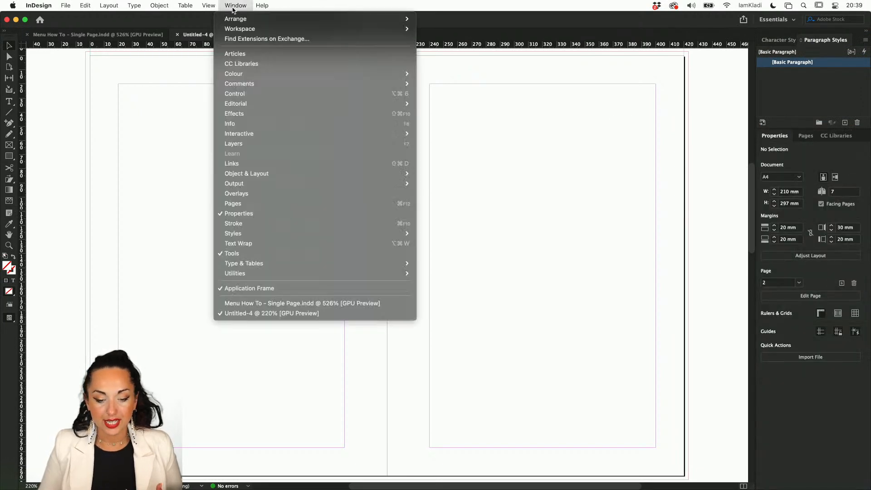
pyautogui.moveTo(263, 265)
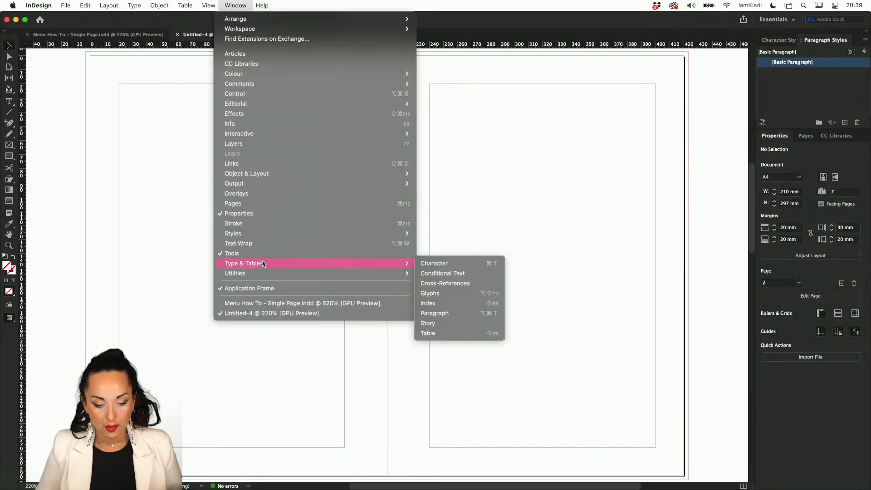
pyautogui.moveTo(335, 74)
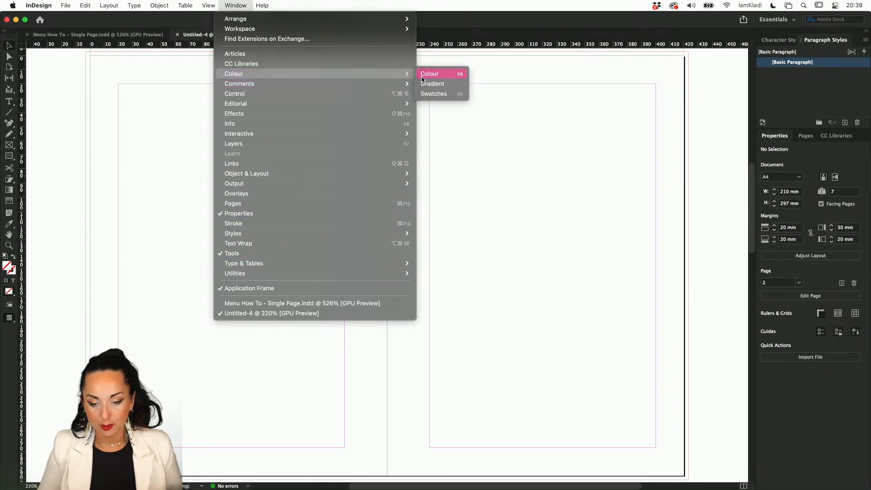
pyautogui.click(432, 93)
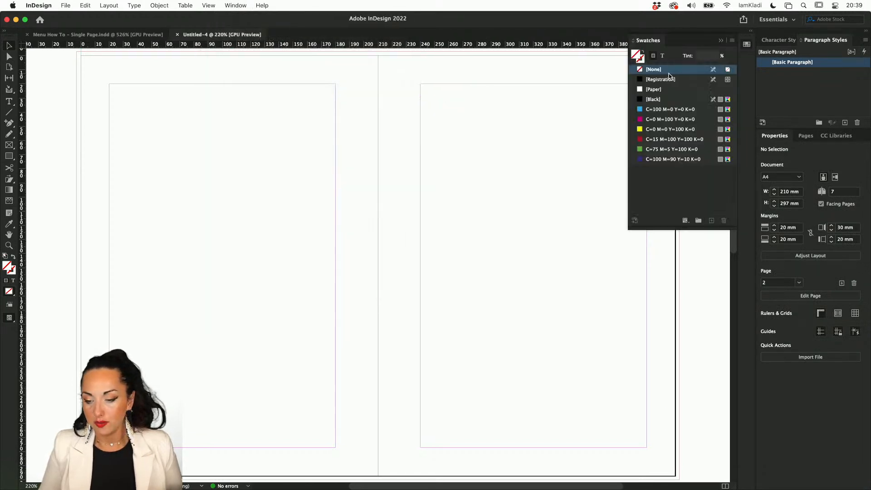
pyautogui.click(721, 42)
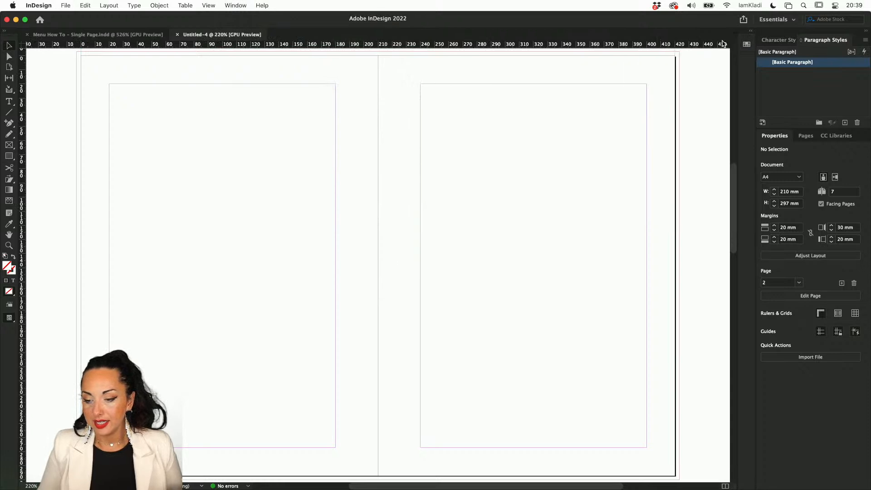
pyautogui.moveTo(746, 44); pyautogui.dragTo(801, 41)
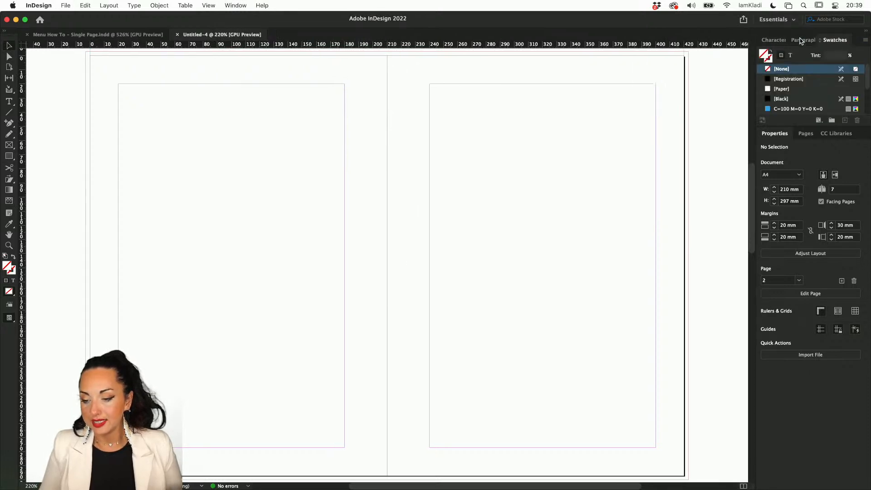
# View Paragraph Styles and Swatches in their shared group, leaving Paragraph Styles in front.
pyautogui.click(802, 41)
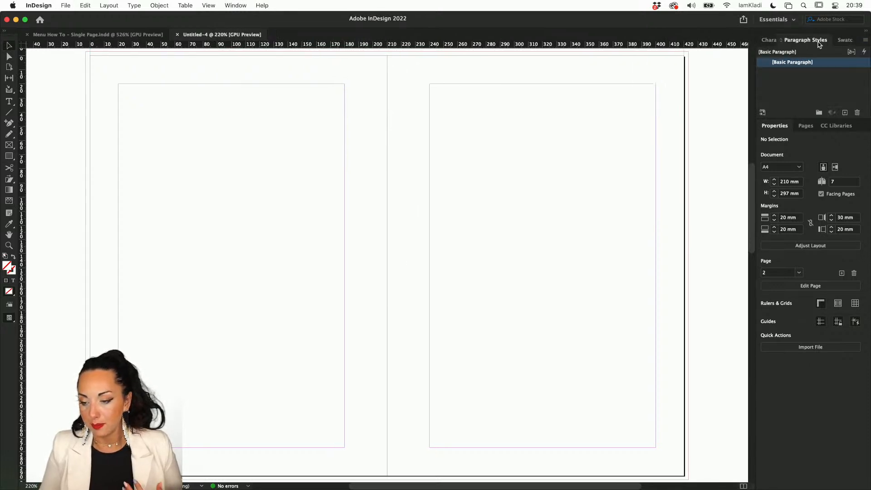
pyautogui.click(842, 41)
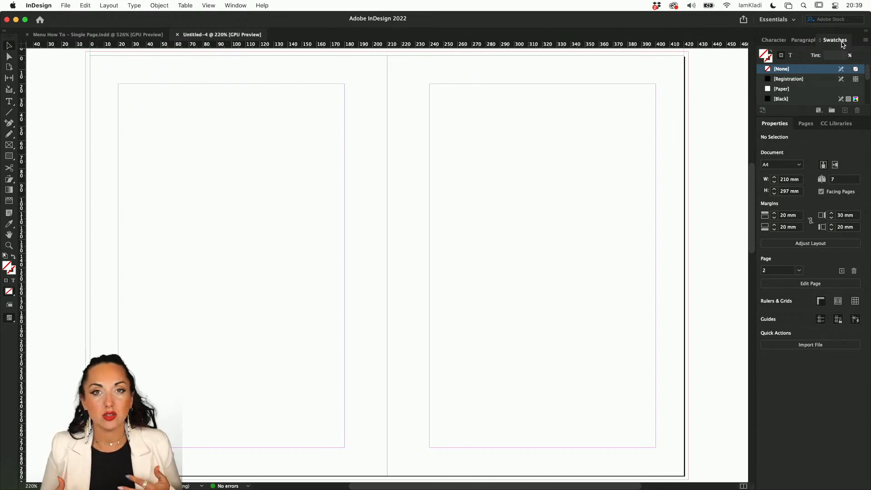
pyautogui.click(805, 43)
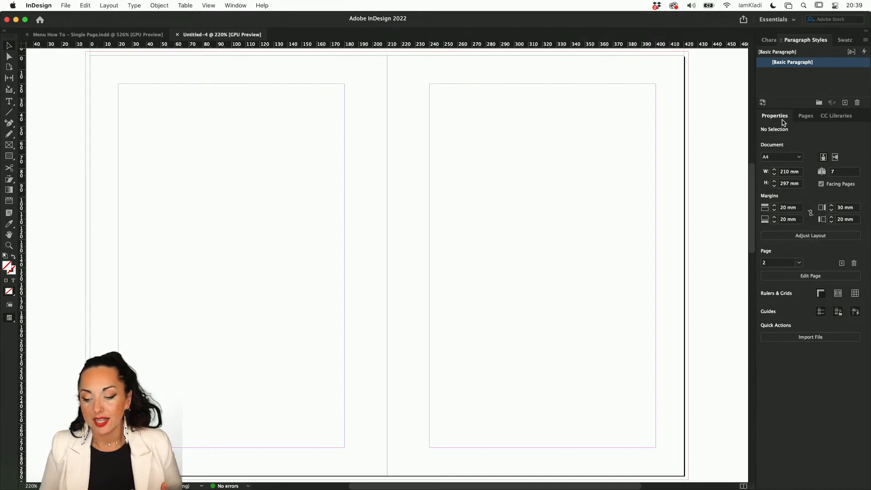
# Stack Pages as its own group above a combined Properties and Swatches group, with the Character and Paragraph Styles group beneath them.
pyautogui.click(807, 117)
pyautogui.moveTo(781, 117); pyautogui.dragTo(781, 38)
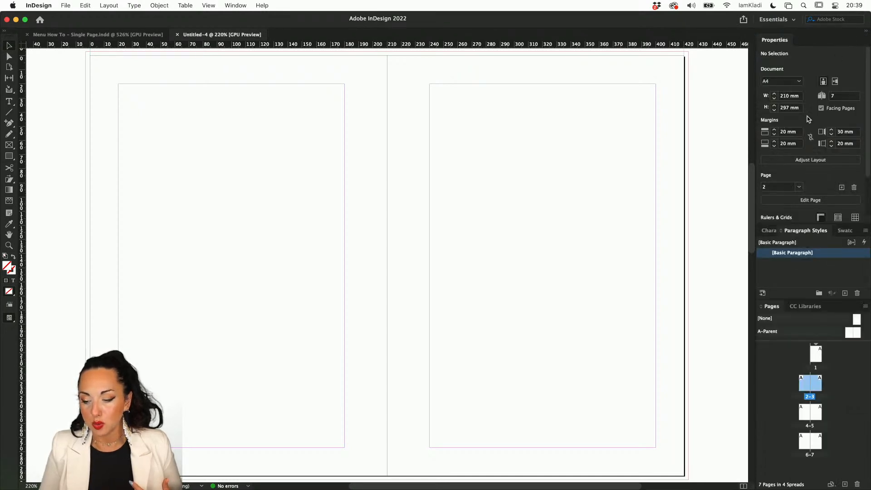
pyautogui.moveTo(846, 232); pyautogui.dragTo(798, 43)
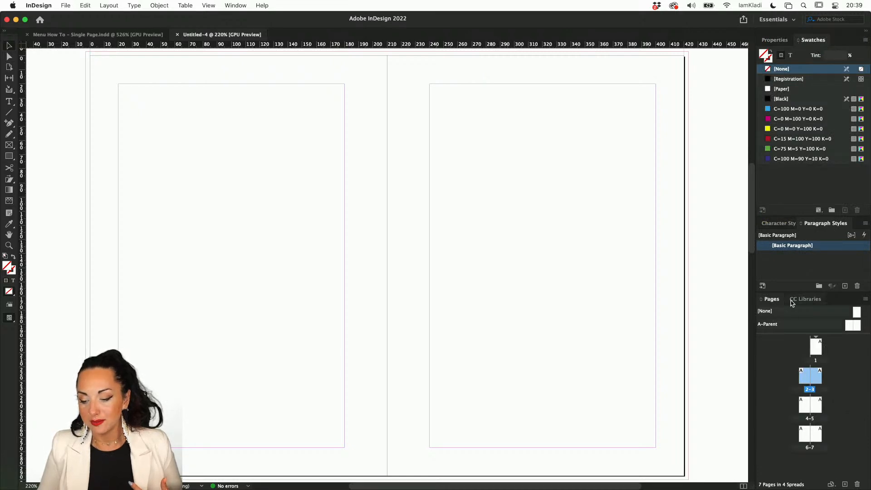
pyautogui.moveTo(771, 301); pyautogui.dragTo(782, 37)
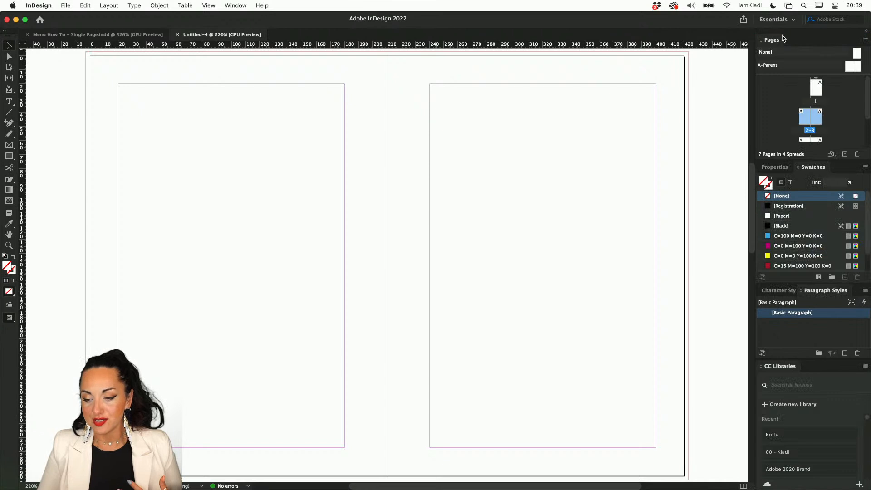
# Show Layers and dock it with Pages, and dock Links with CC Libraries, keeping Swatches in front of Properties.
pyautogui.click(235, 5)
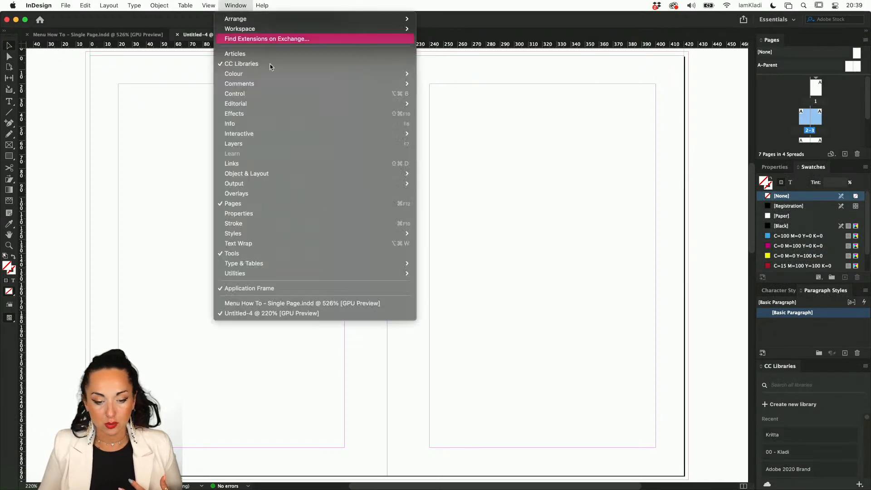
pyautogui.click(288, 142)
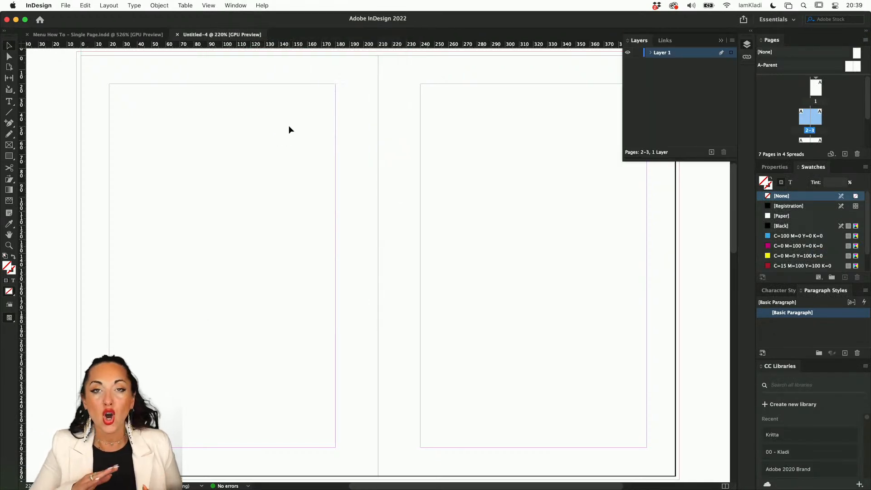
pyautogui.moveTo(637, 40); pyautogui.dragTo(797, 40)
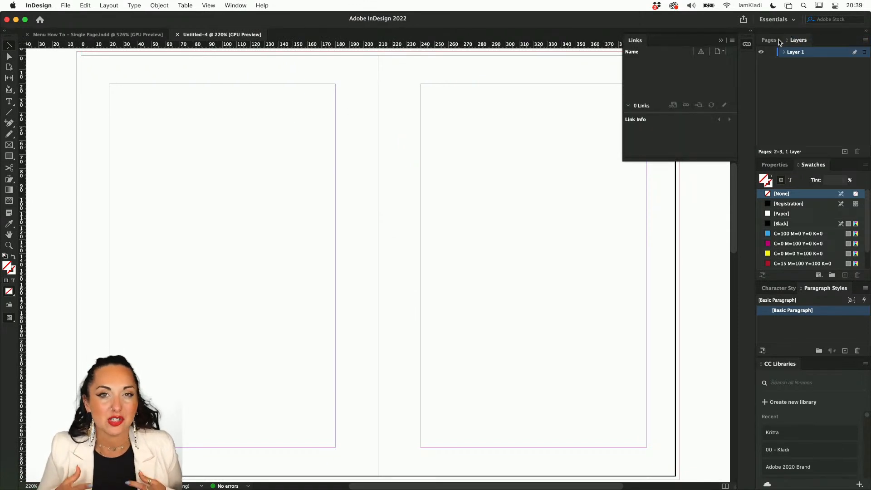
pyautogui.moveTo(635, 41); pyautogui.dragTo(811, 367)
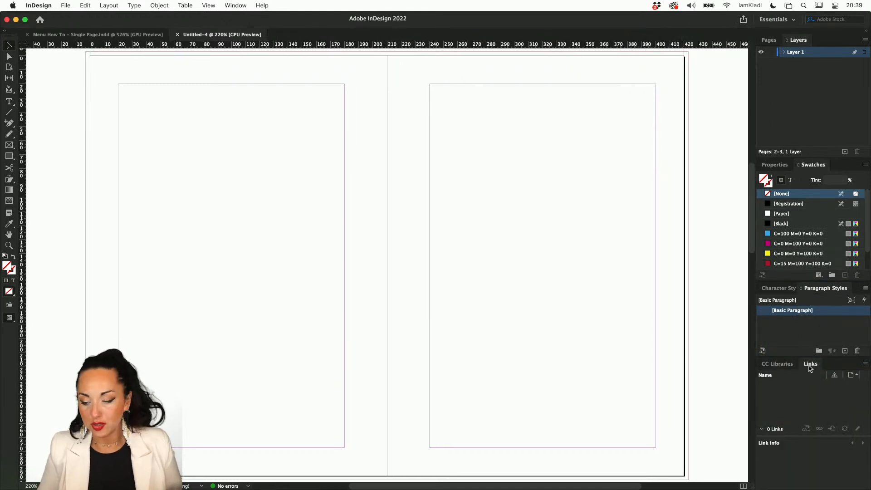
pyautogui.click(775, 166)
pyautogui.click(806, 166)
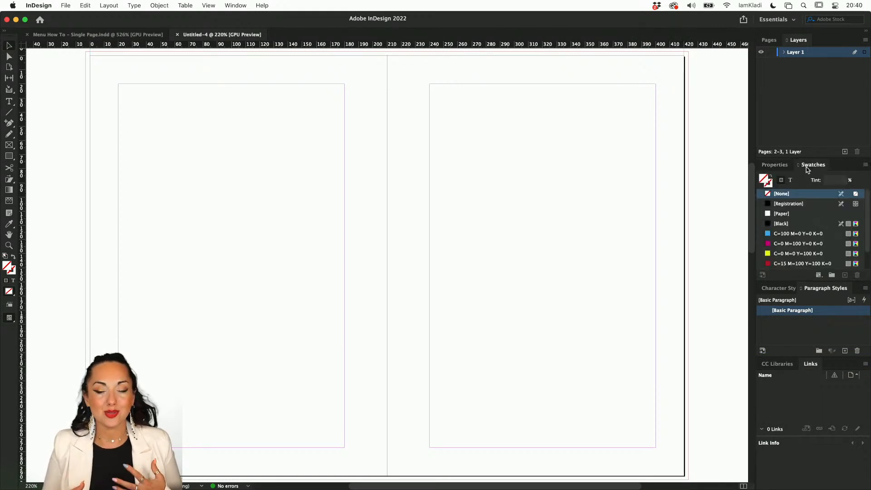
# Bring Character Styles to the front and save the panel layout as a new workspace named Kladi Menu with menu customisation included.
pyautogui.click(777, 290)
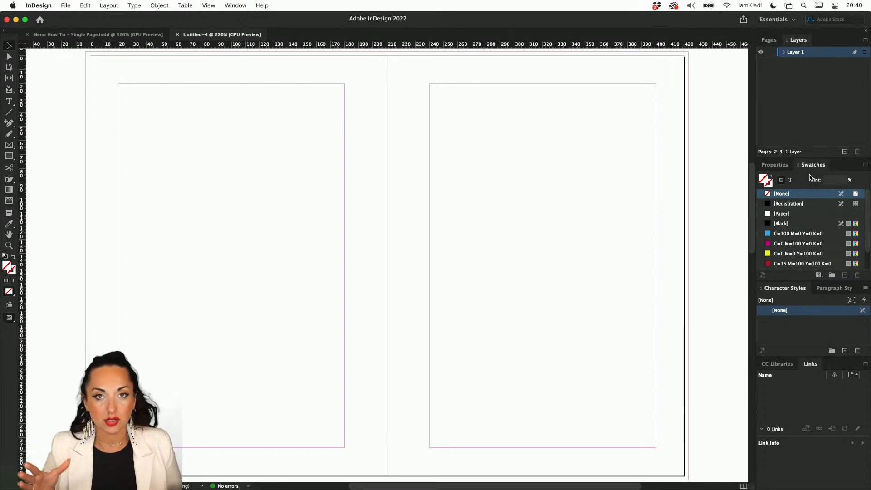
pyautogui.click(795, 21)
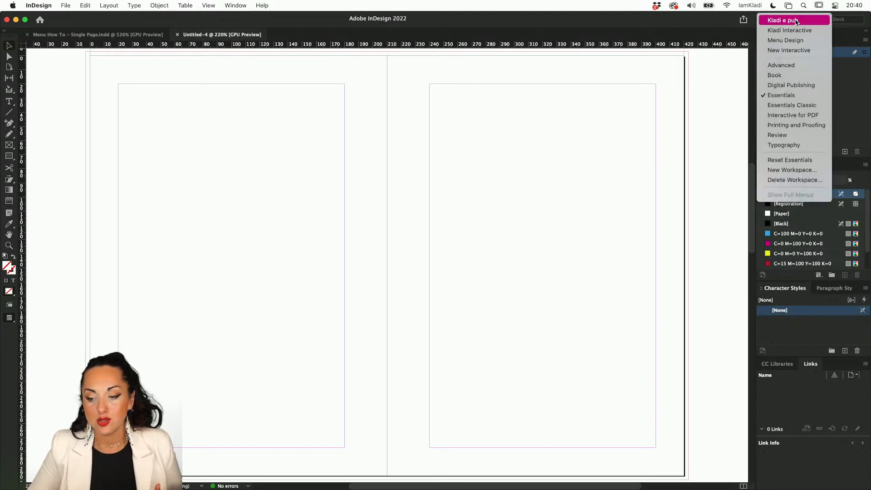
pyautogui.click(799, 170)
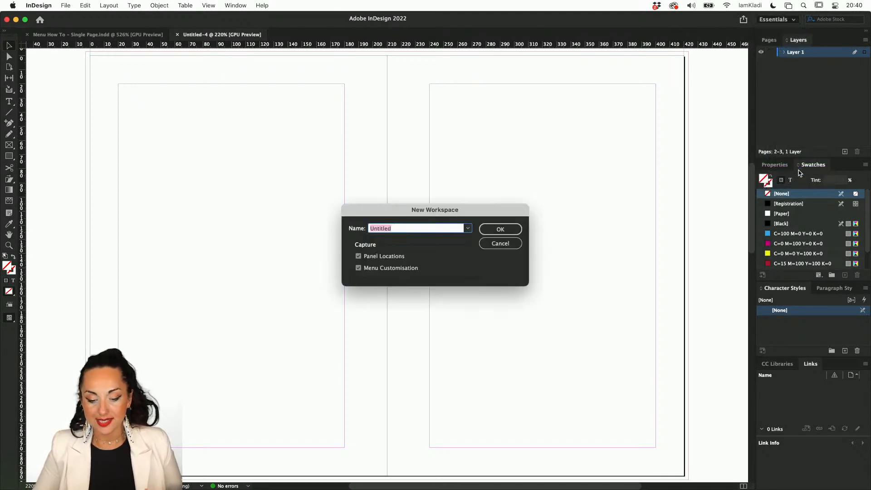
pyautogui.write('Kladi Menu')
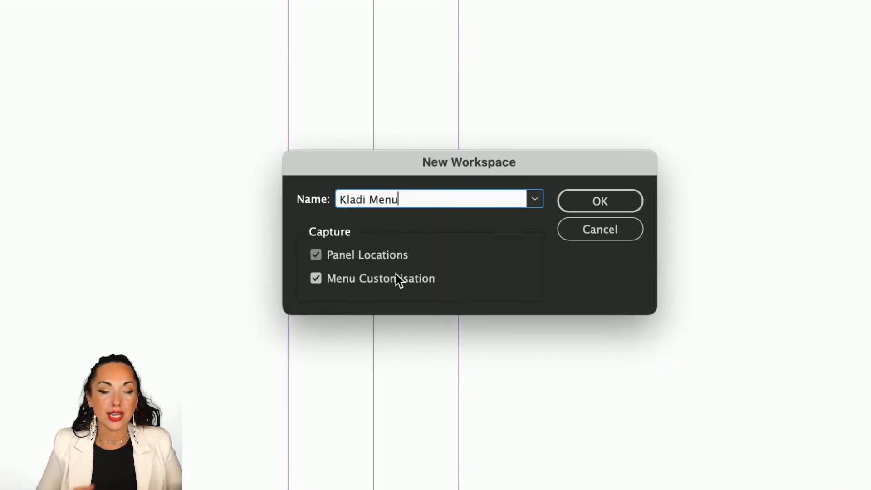
pyautogui.press('alt')
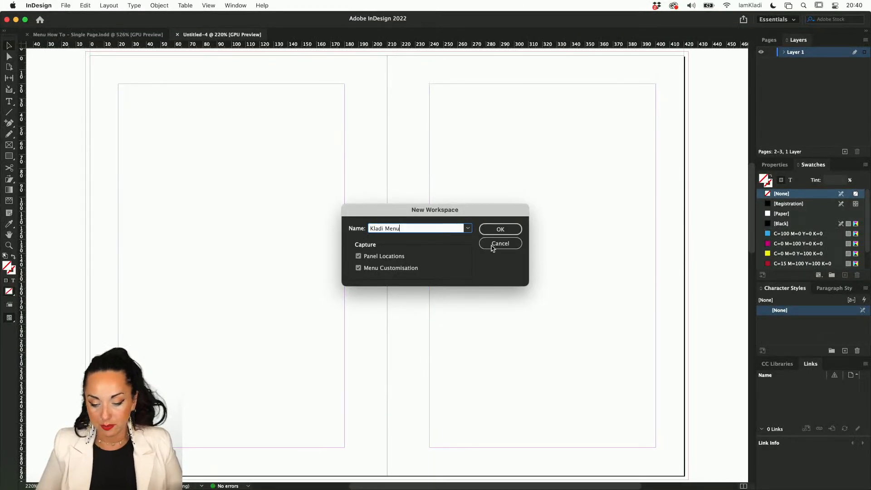
pyautogui.click(507, 233)
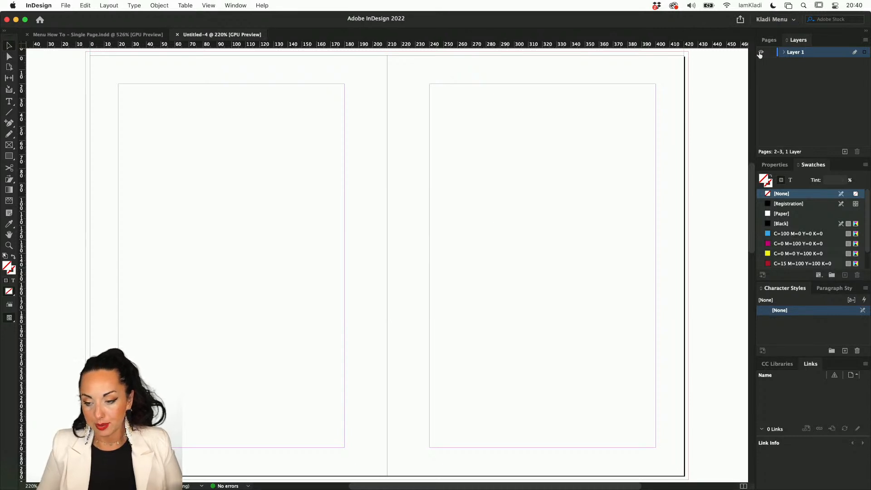
# Float the Layers and Properties panels over the document and close the Layers panel.
pyautogui.click(775, 21)
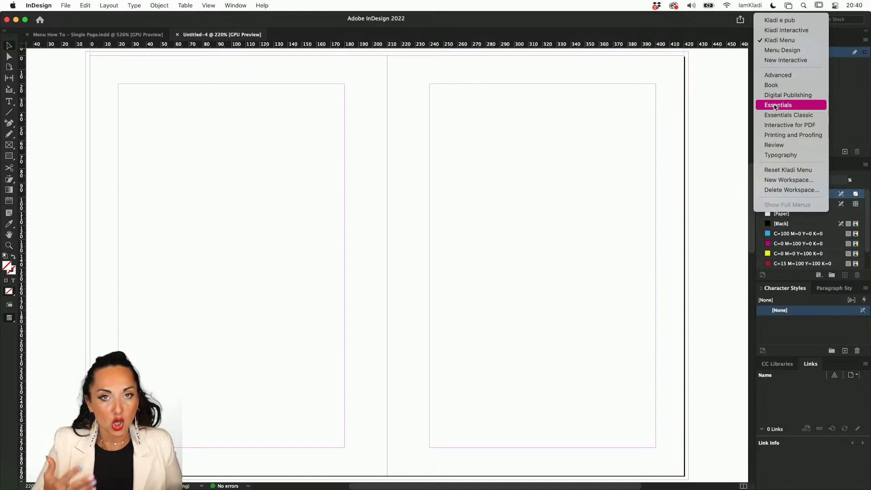
pyautogui.click(855, 100)
pyautogui.moveTo(797, 40); pyautogui.dragTo(382, 88)
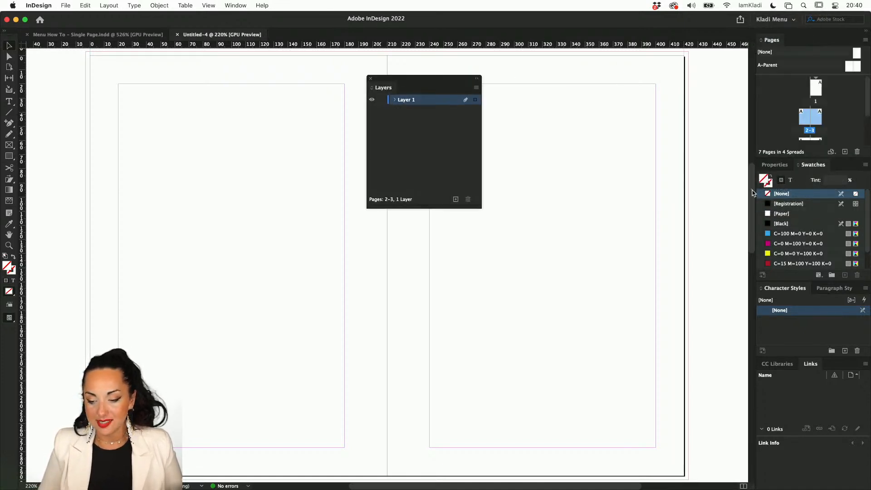
pyautogui.moveTo(775, 165); pyautogui.dragTo(400, 206)
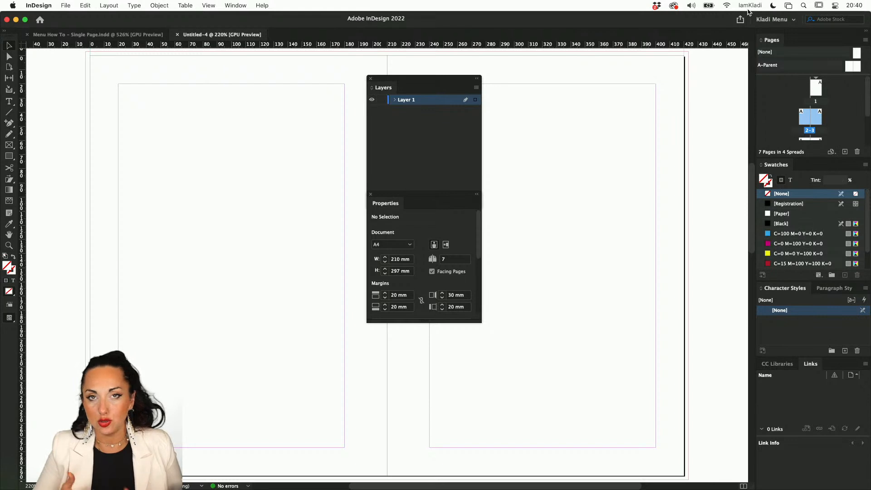
pyautogui.click(371, 78)
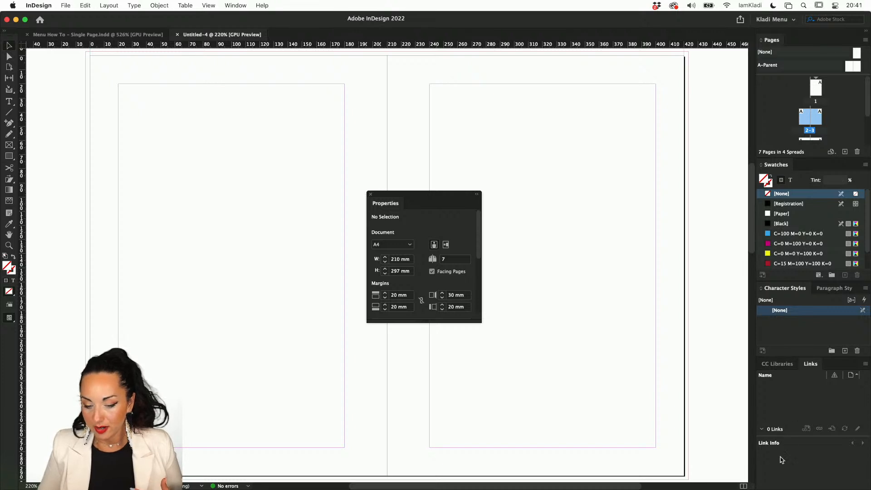
# Reset the Kladi Menu workspace to its saved panel layout.
pyautogui.click(793, 21)
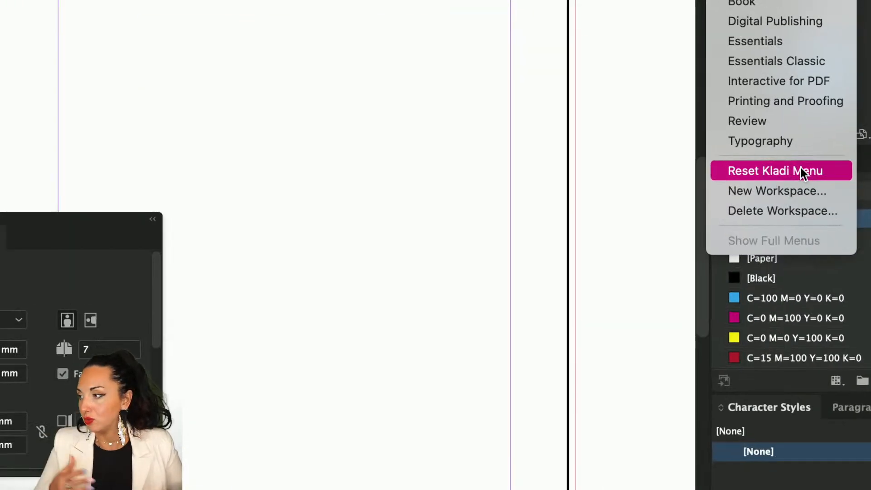
pyautogui.click(809, 171)
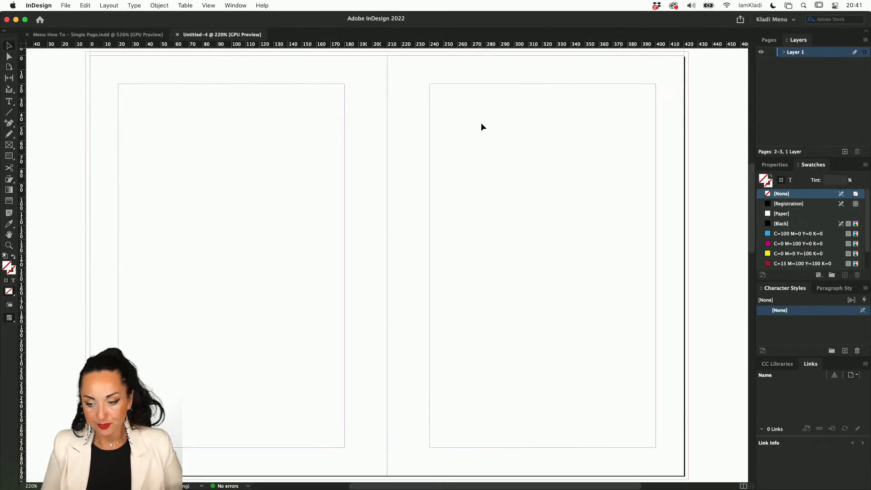
# Show the Pages panel enlarged to fit all spreads and try moving a page between spreads 2–3 and 4–5.
pyautogui.scroll(-5, 482, 124)
pyautogui.scroll(4, 481, 123)
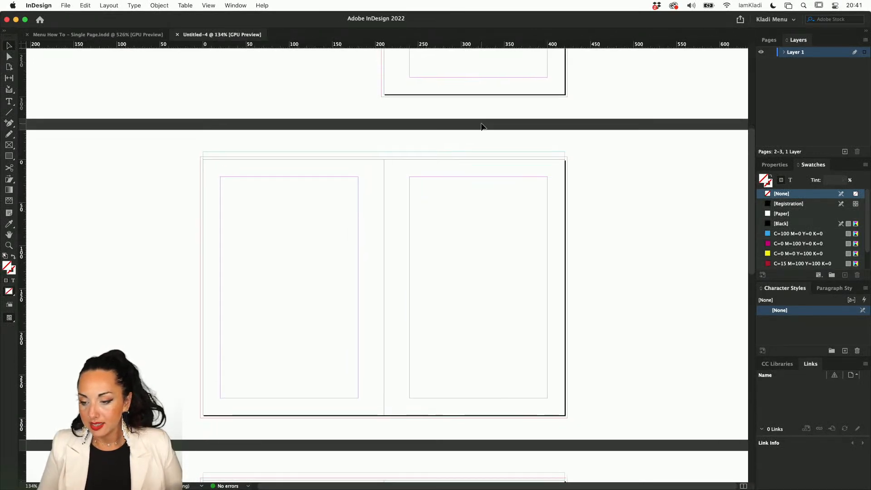
pyautogui.click(768, 40)
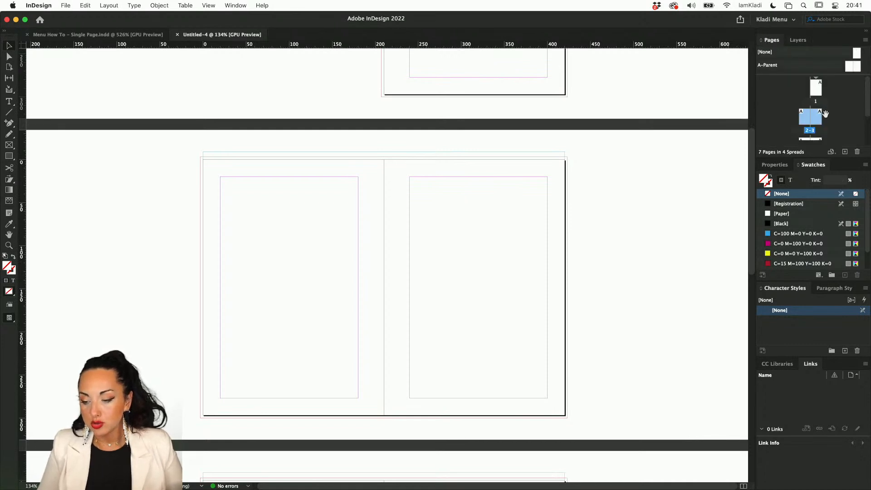
pyautogui.moveTo(806, 158); pyautogui.dragTo(831, 285)
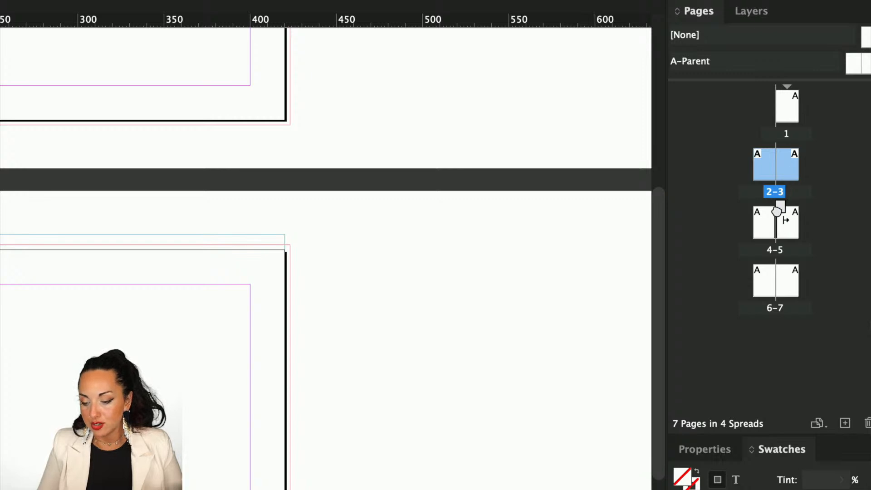
pyautogui.doubleClick(776, 190)
pyautogui.moveTo(786, 183); pyautogui.dragTo(778, 218)
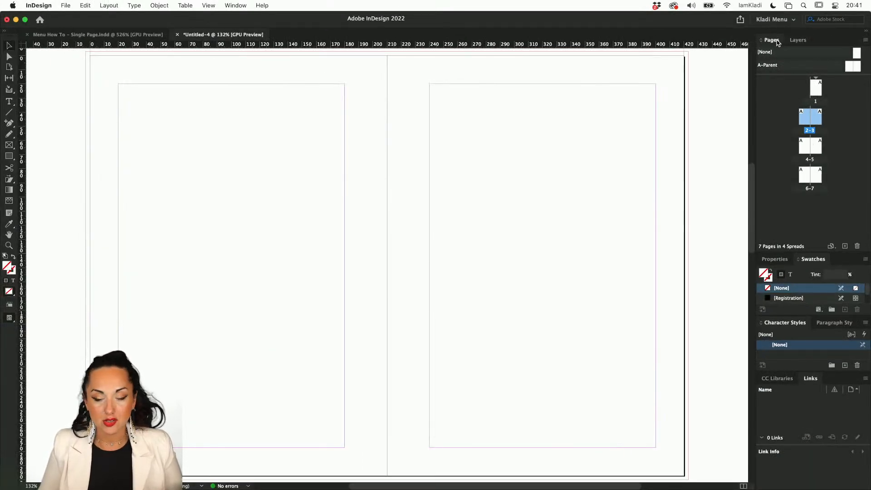
# Turn off Allow Document Pages to Shuffle for the document and disable shuffling for the selected spread 2–3.
pyautogui.click(866, 41)
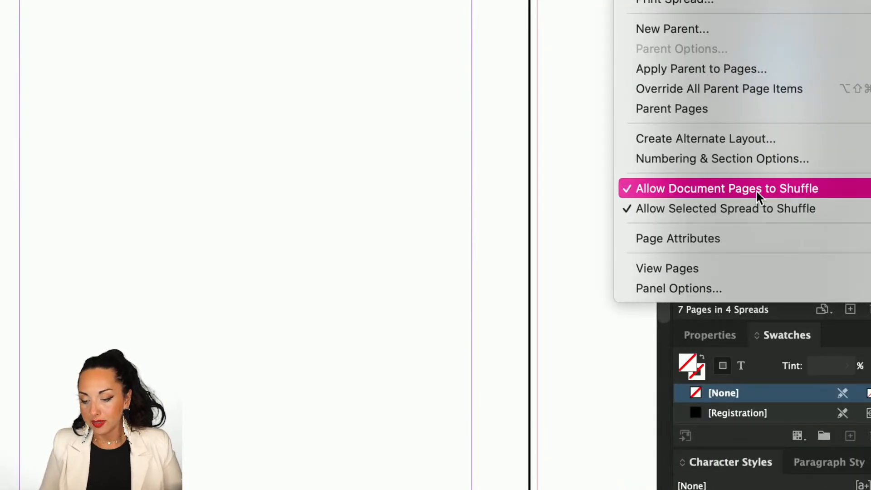
pyautogui.click(756, 193)
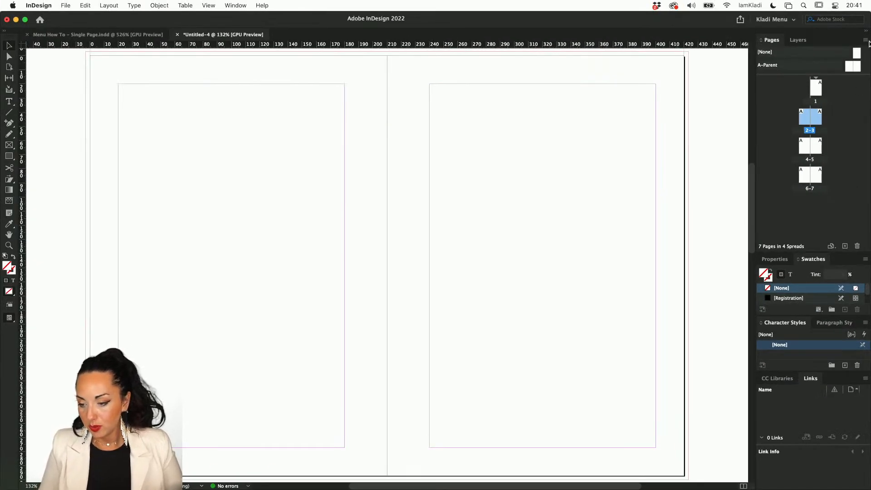
pyautogui.click(868, 41)
pyautogui.click(778, 200)
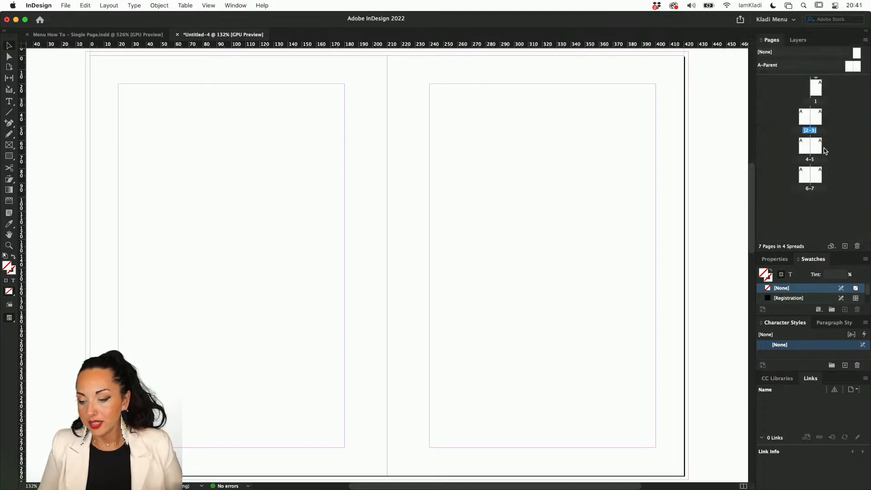
# Select pages 1 to 7 and turn off Allow Selected Spreads to Shuffle for all of them.
pyautogui.click(819, 90)
pyautogui.keyDown('shift'); pyautogui.click(817, 182); pyautogui.keyUp('shift')
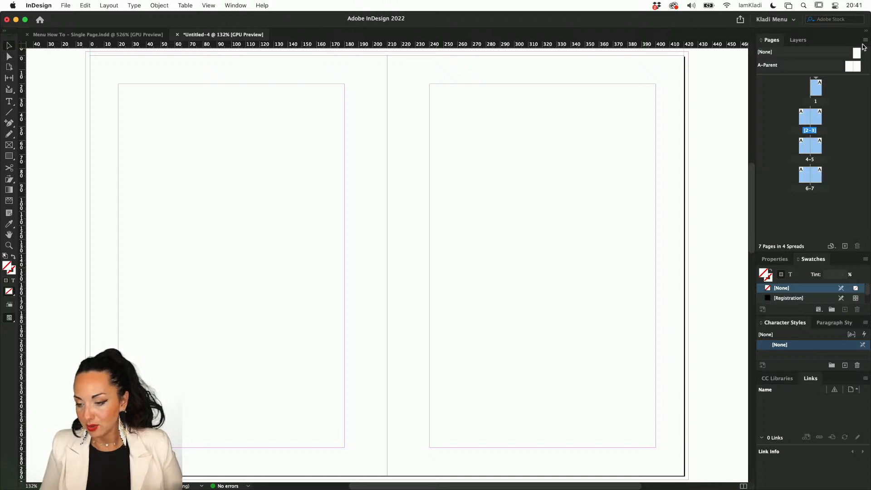
pyautogui.click(866, 40)
pyautogui.click(771, 196)
pyautogui.click(865, 40)
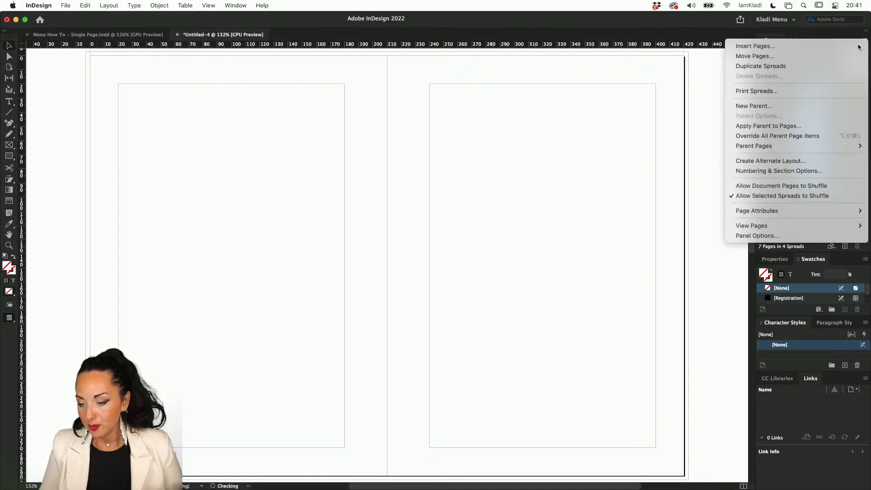
pyautogui.click(774, 195)
pyautogui.click(842, 173)
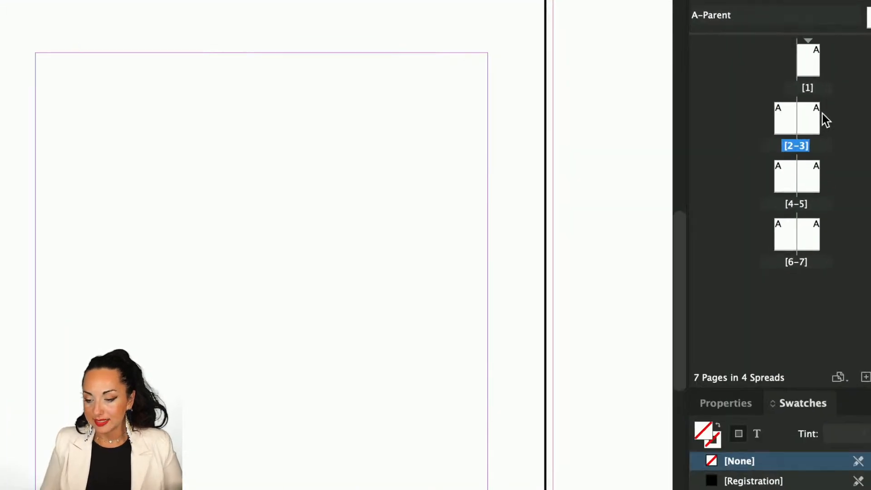
# Try rearranging pages of the non-shuffling spreads in the page overview.
pyautogui.moveTo(816, 123)
pyautogui.mouseDown()
pyautogui.moveTo(796, 164)
pyautogui.moveTo(787, 144)
pyautogui.moveTo(802, 130)
pyautogui.mouseUp()
pyautogui.moveTo(802, 176)
pyautogui.mouseDown()
pyautogui.moveTo(793, 229)
pyautogui.moveTo(798, 178)
pyautogui.mouseUp()
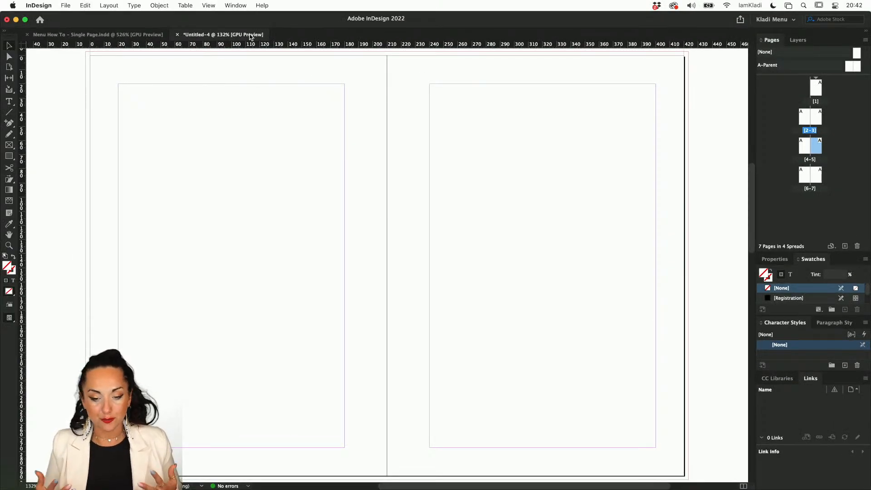
# Open the A-Parent spread and look up the Current Page Number marker among the special characters.
pyautogui.scroll(-3, 368, 94)
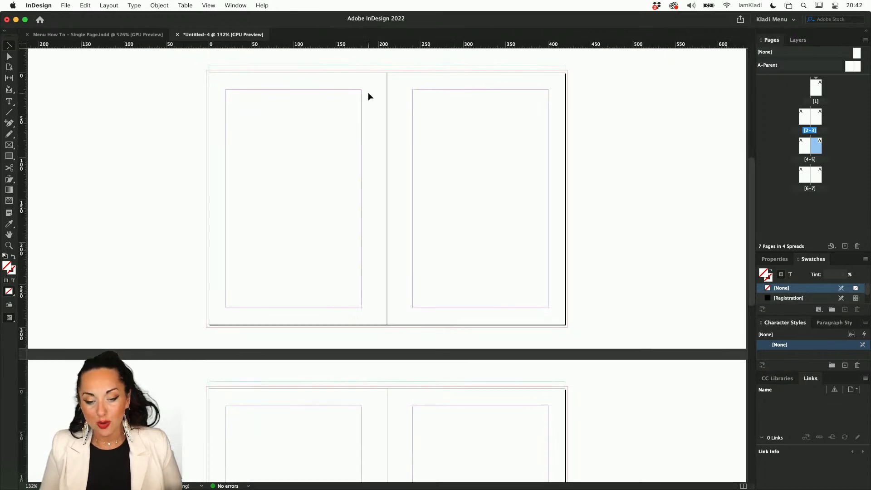
pyautogui.scroll(2, 368, 94)
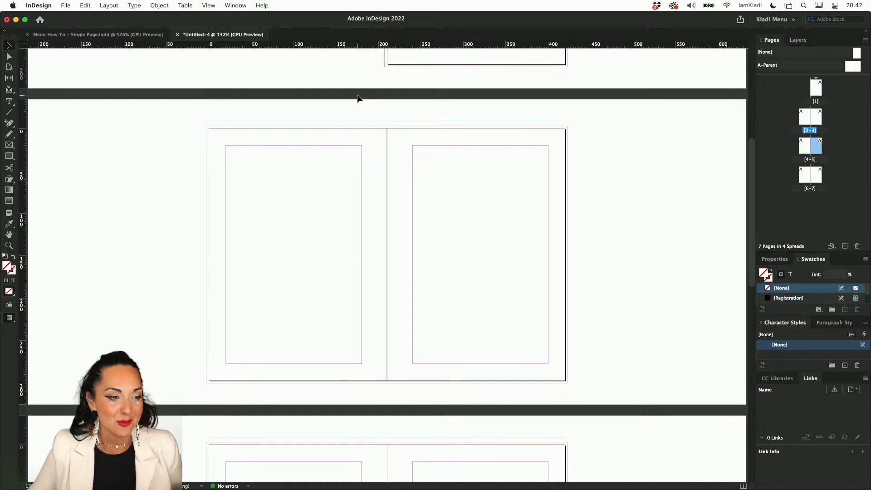
pyautogui.doubleClick(852, 66)
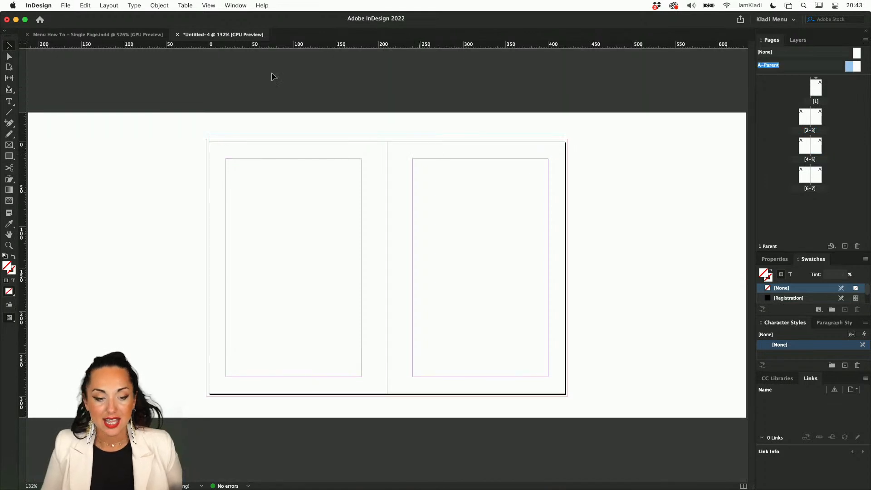
pyautogui.click(134, 6)
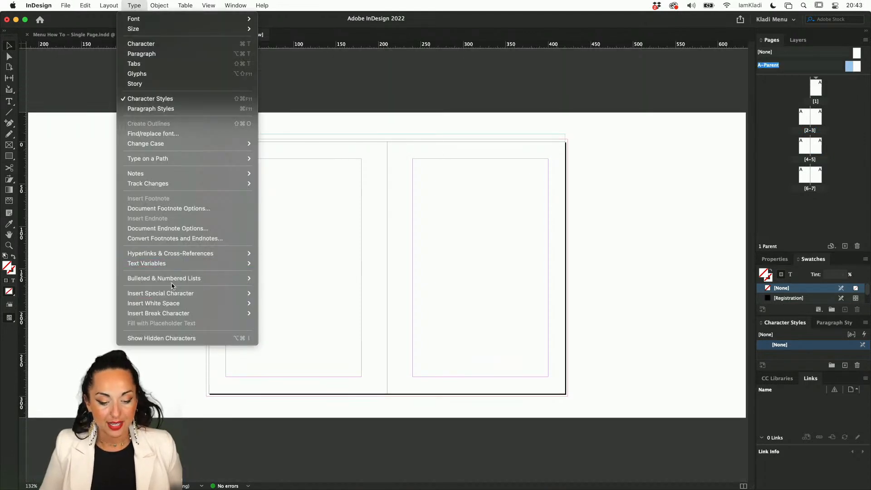
pyautogui.moveTo(247, 293)
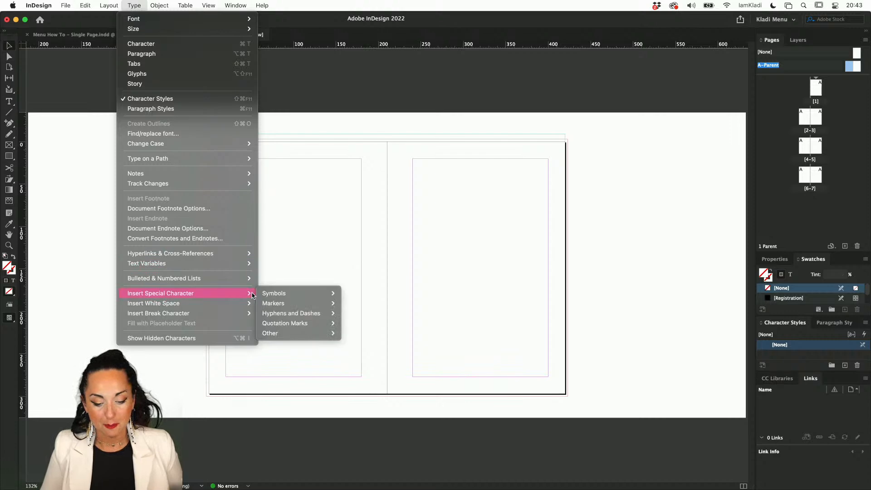
pyautogui.moveTo(286, 304)
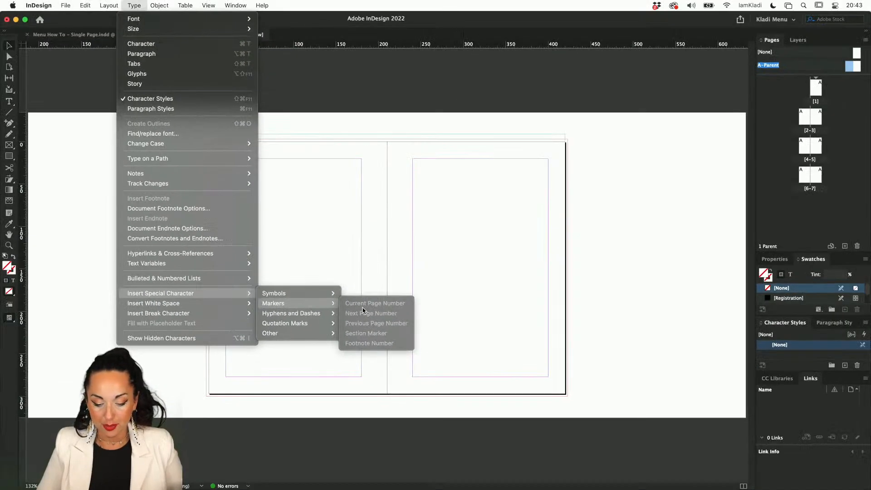
pyautogui.click(617, 306)
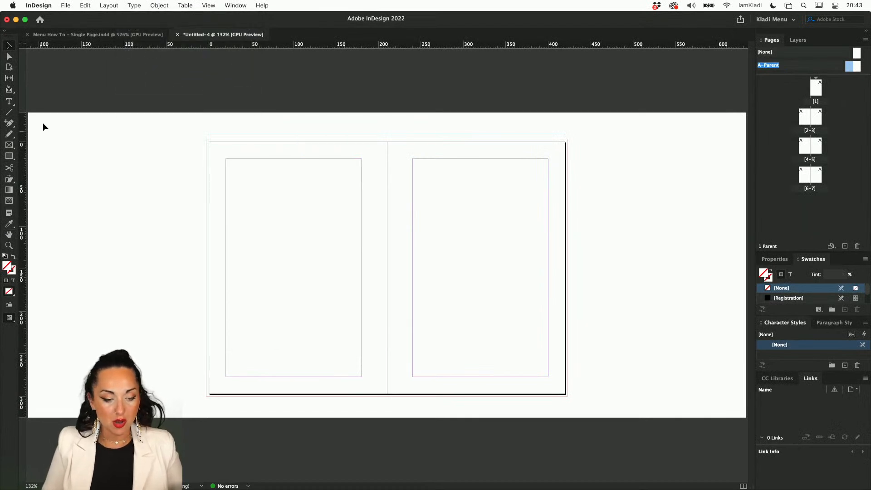
# Create a small text frame in the lower-right margin corner of the right-hand parent page and insert a Current Page Number marker.
pyautogui.click(9, 101)
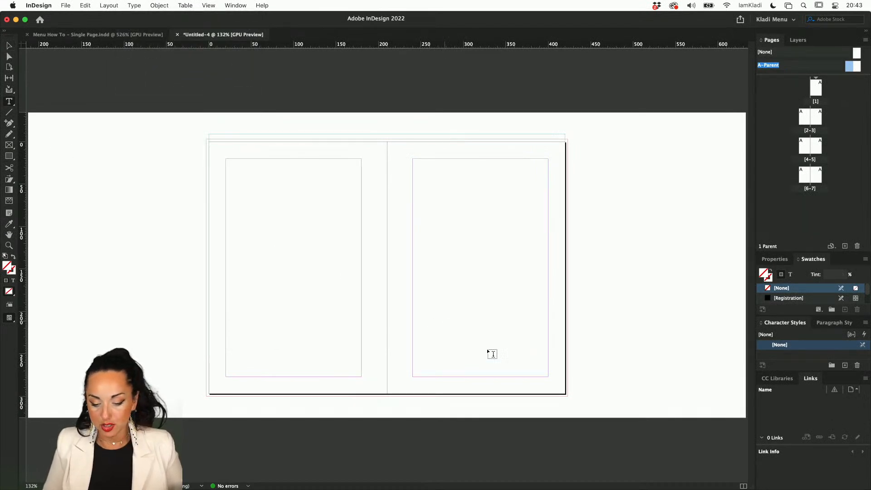
pyautogui.scroll(2, 518, 361)
pyautogui.moveTo(519, 361); pyautogui.dragTo(561, 386)
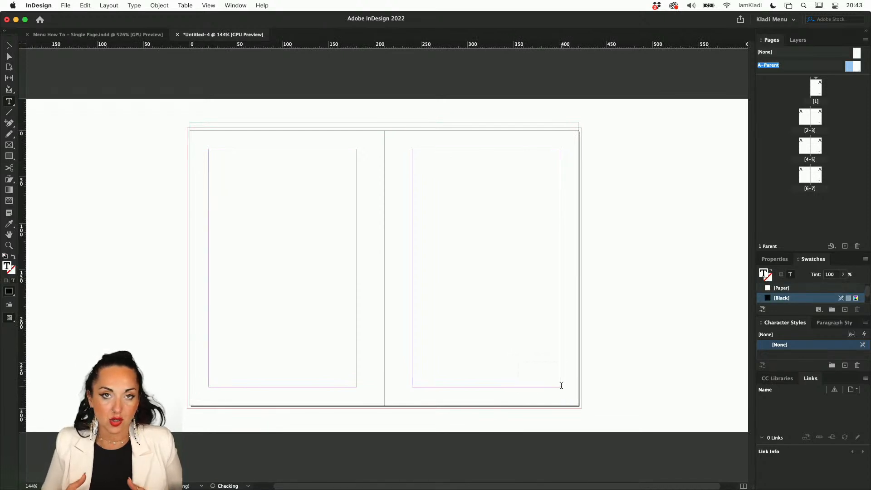
pyautogui.click(132, 6)
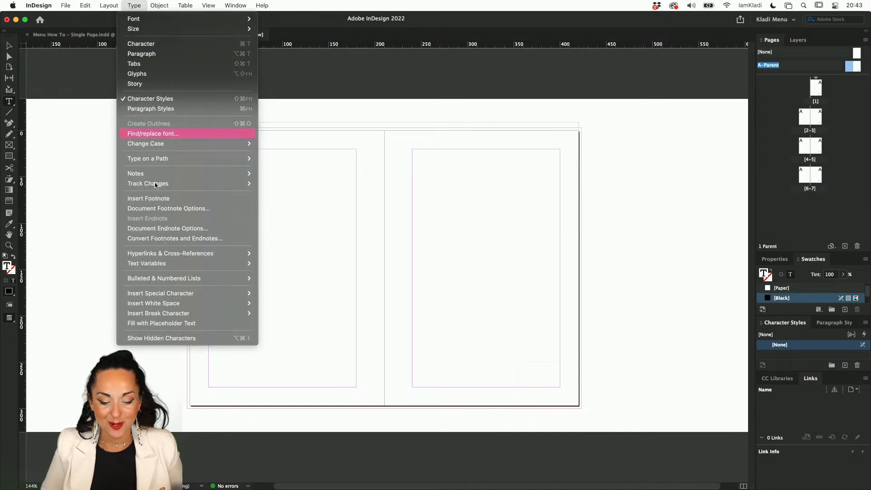
pyautogui.moveTo(173, 296)
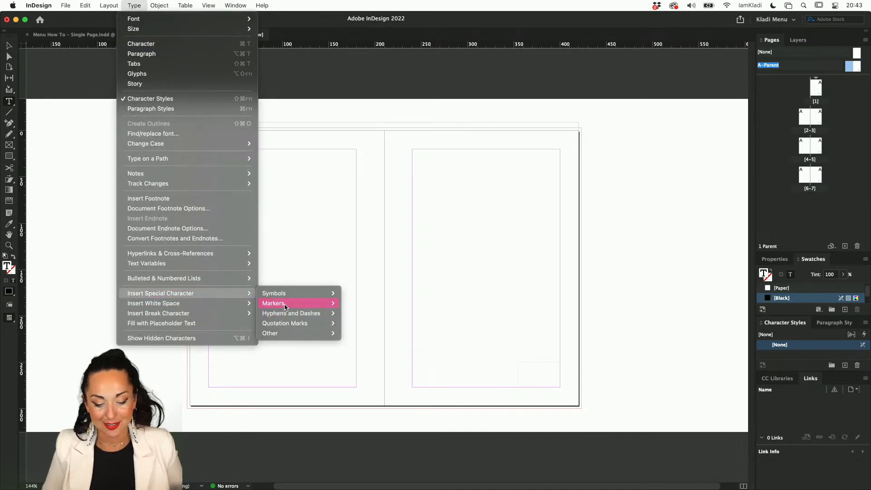
pyautogui.moveTo(284, 304)
pyautogui.click(371, 304)
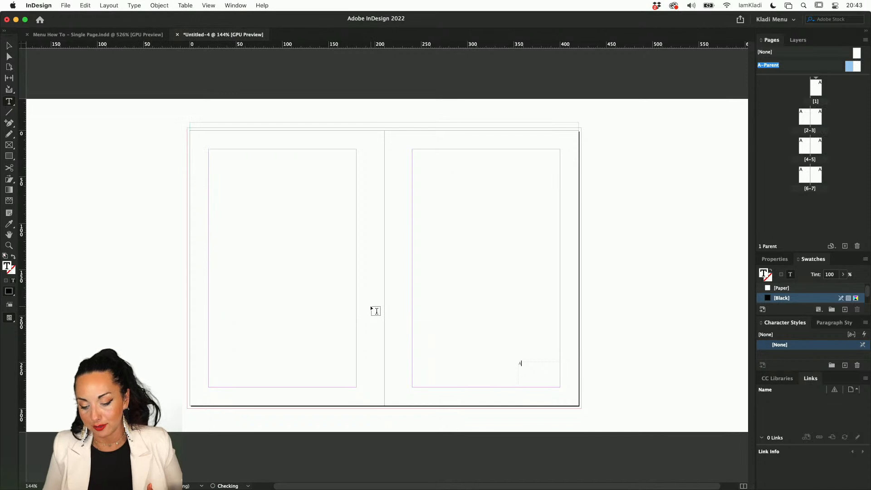
# Shrink the page number text frame to fit snugly around the marker in the lower-right margin corner of the right-hand parent page.
pyautogui.click(10, 47)
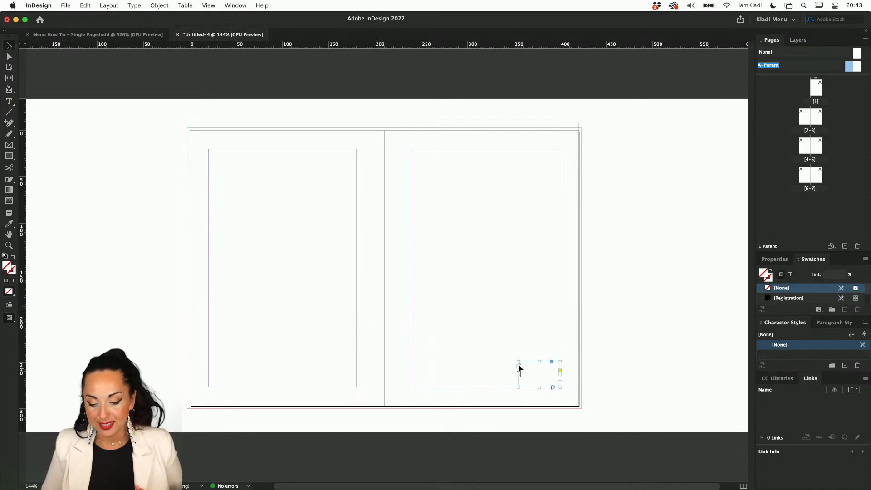
pyautogui.moveTo(518, 362); pyautogui.dragTo(549, 377)
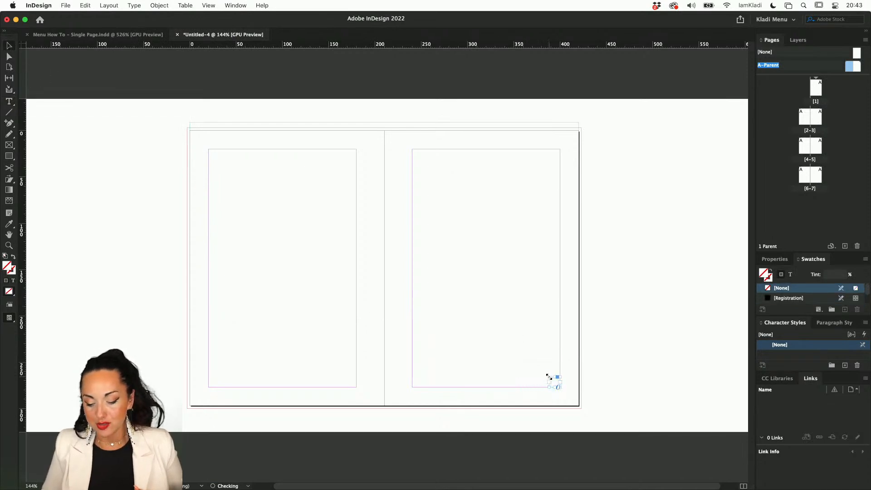
pyautogui.click(595, 372)
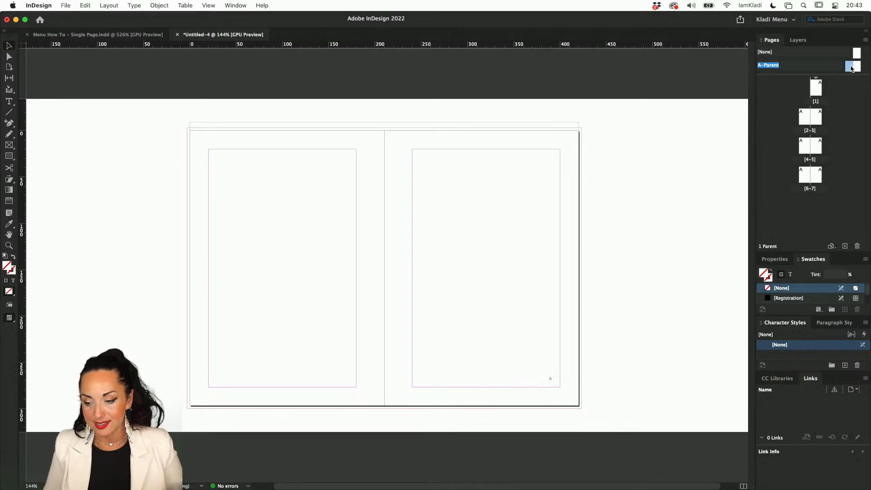
# Check the automatic page number on the right-hand pages of spreads 2-3, 4-5 and 6-7.
pyautogui.doubleClick(810, 118)
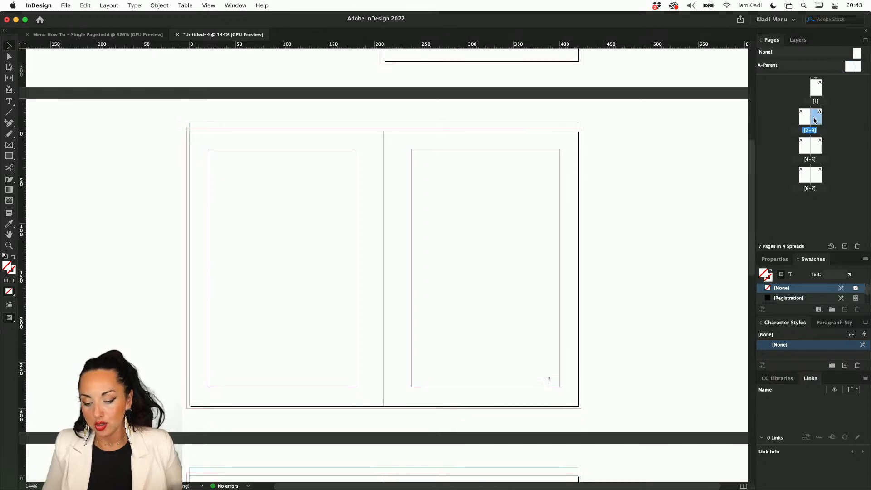
pyautogui.scroll(-2, 636, 301)
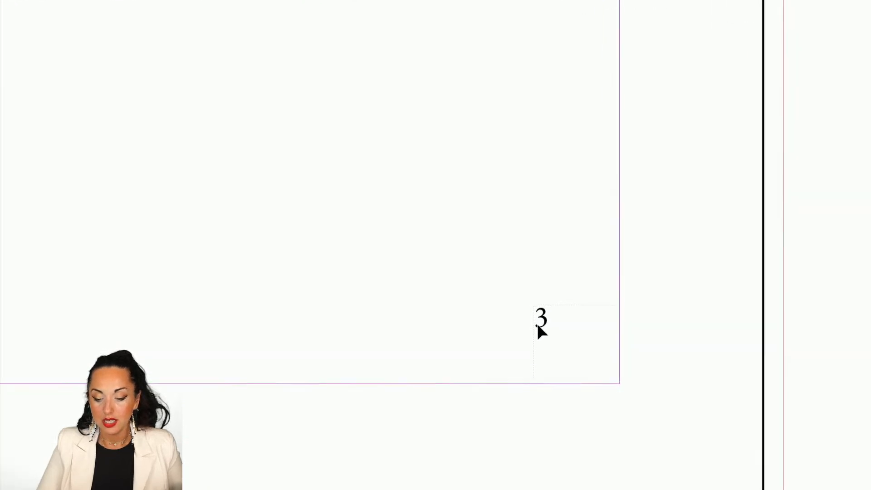
pyautogui.doubleClick(815, 145)
pyautogui.doubleClick(814, 177)
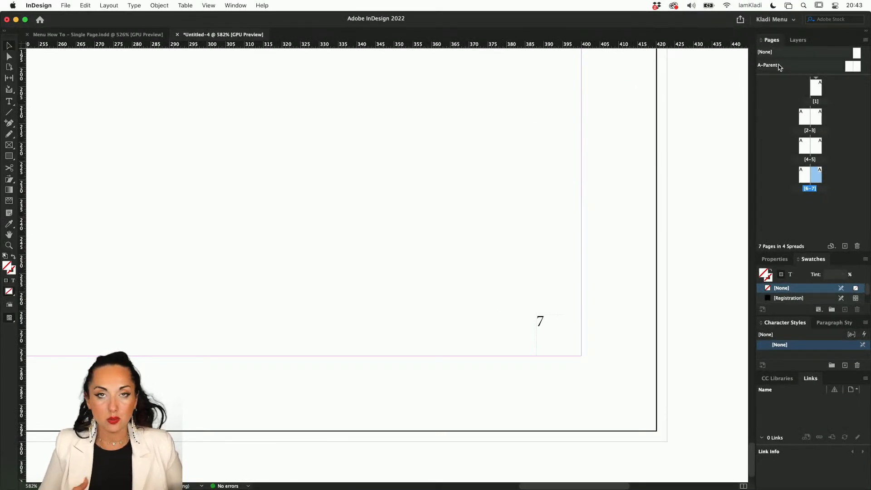
# On the A-Parent right-hand page, move the page number frame below the bottom margin, near the outer page corner.
pyautogui.doubleClick(853, 67)
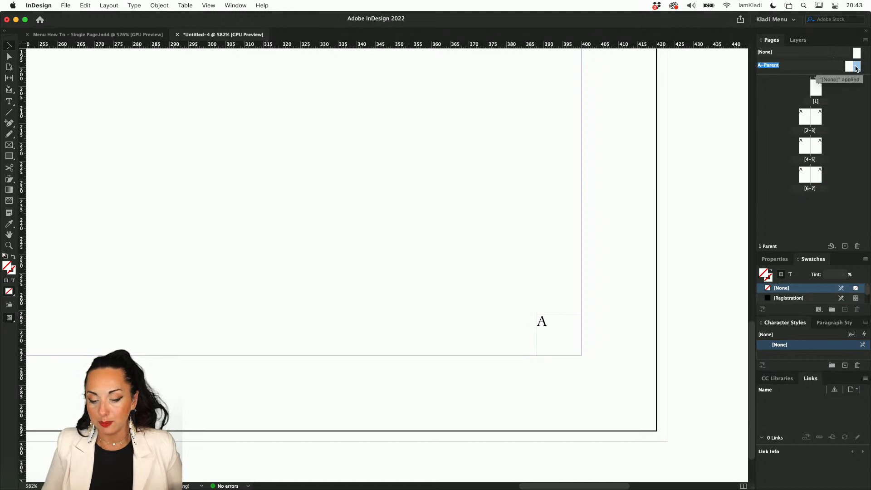
pyautogui.moveTo(551, 349); pyautogui.dragTo(582, 366)
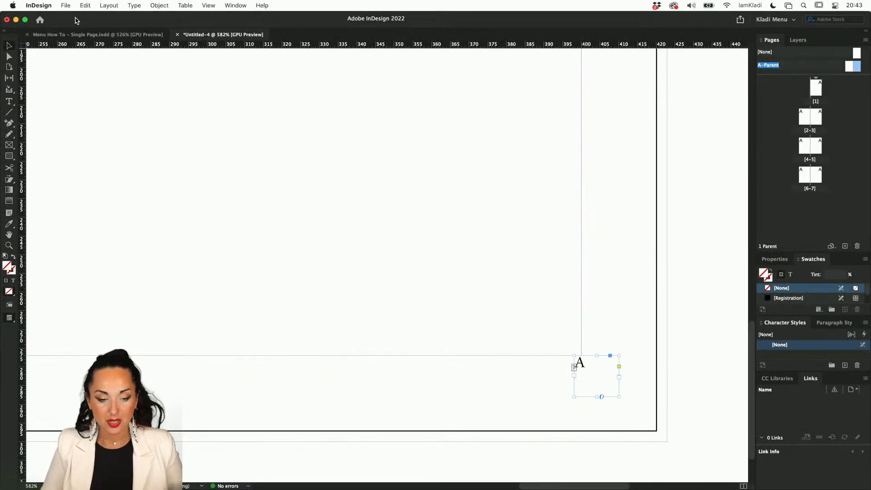
# Switch to Menu How To – Single Page.indd and examine the unformatted menu text, including the Starters heading, the mezze note and the Cacik line.
pyautogui.click(89, 34)
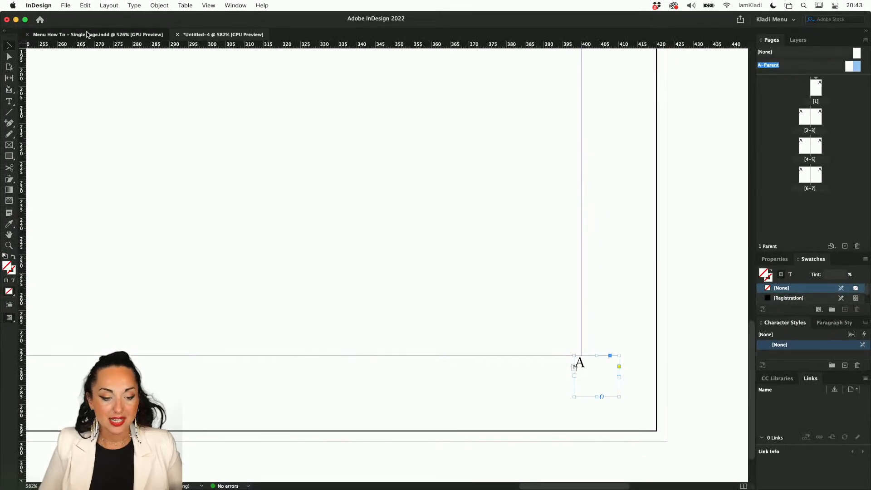
pyautogui.scroll(-3, 241, 73)
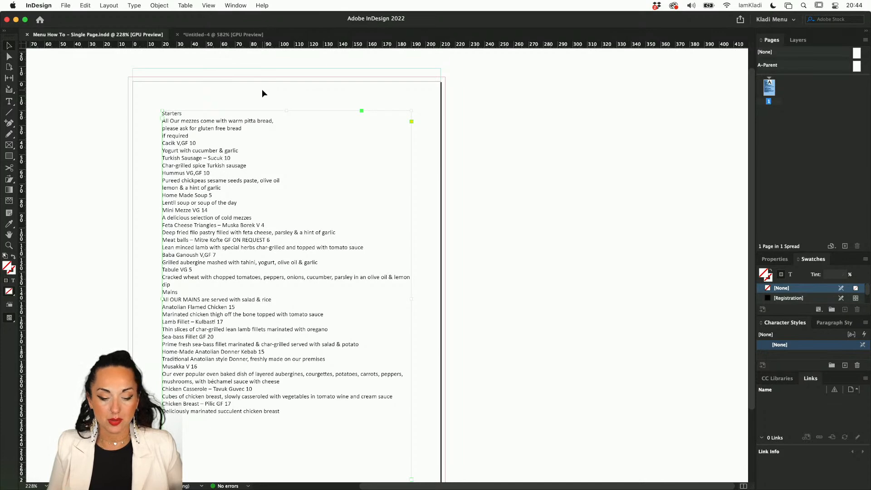
pyautogui.scroll(5, 190, 128)
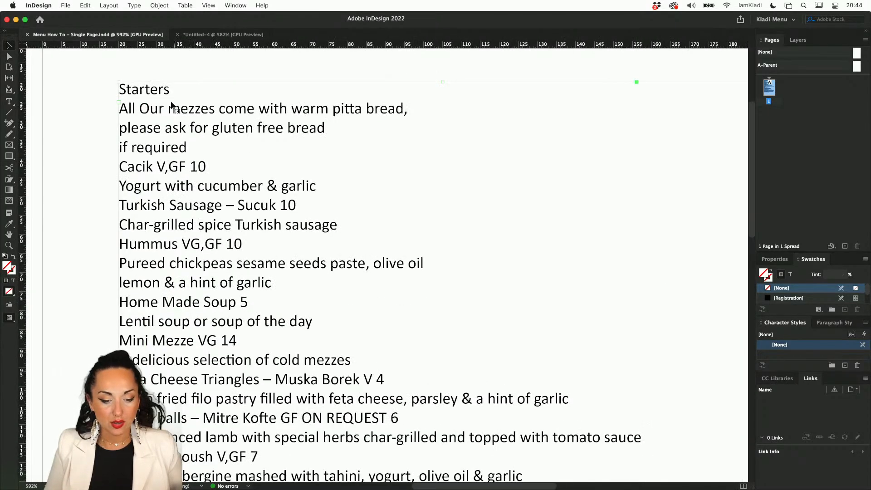
pyautogui.doubleClick(166, 93)
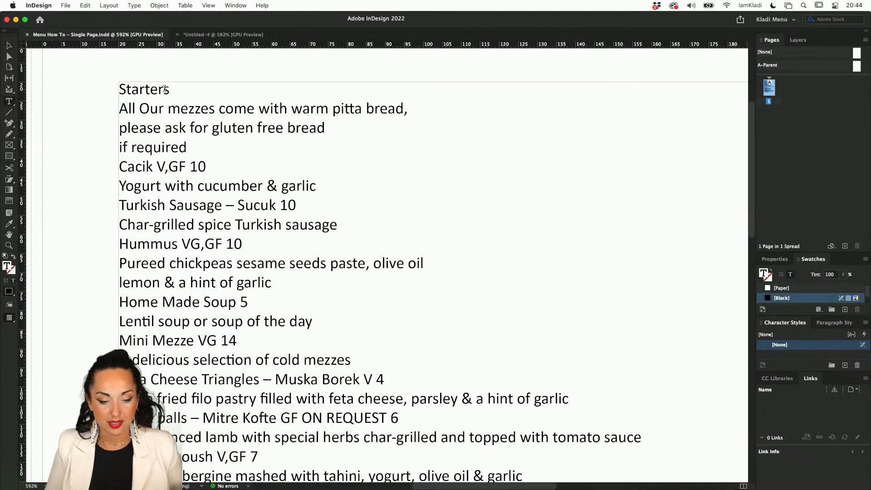
pyautogui.doubleClick(191, 109)
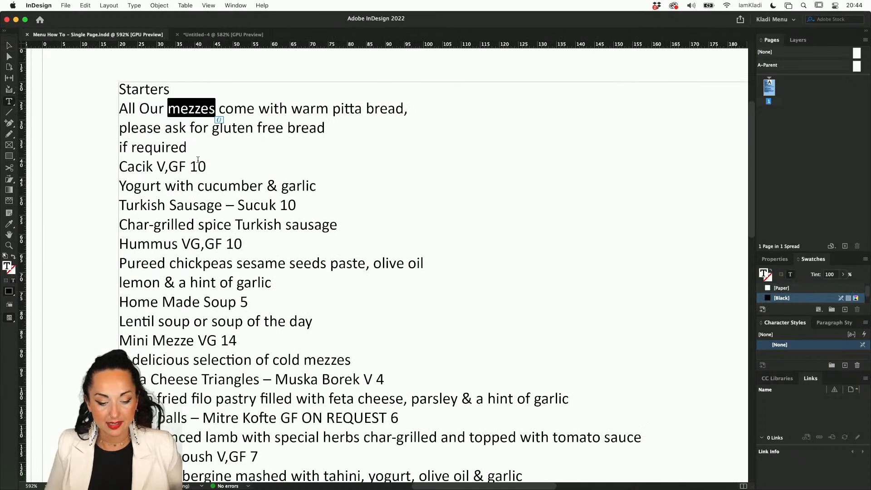
pyautogui.scroll(-1, 193, 169)
pyautogui.doubleClick(136, 159)
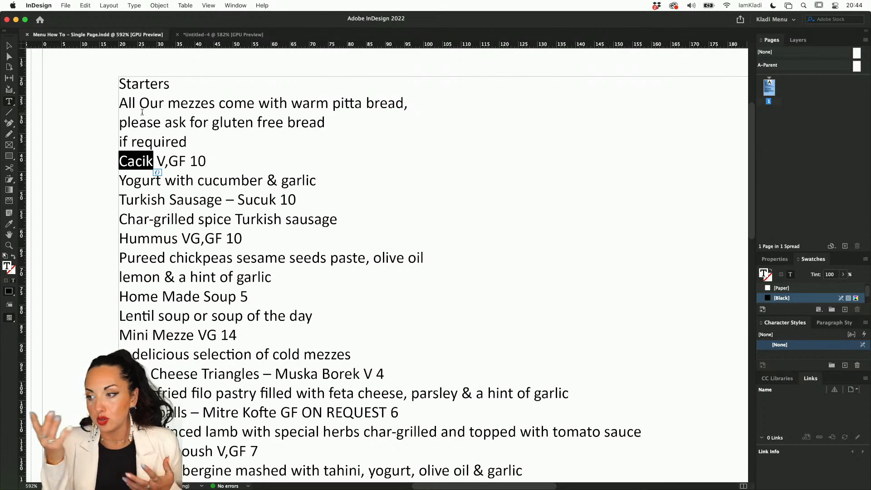
pyautogui.press('super+minus')
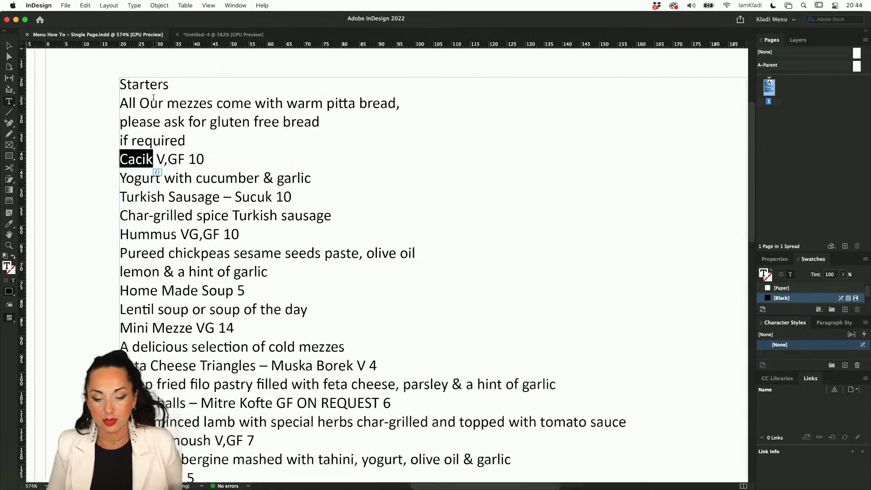
pyautogui.click(11, 46)
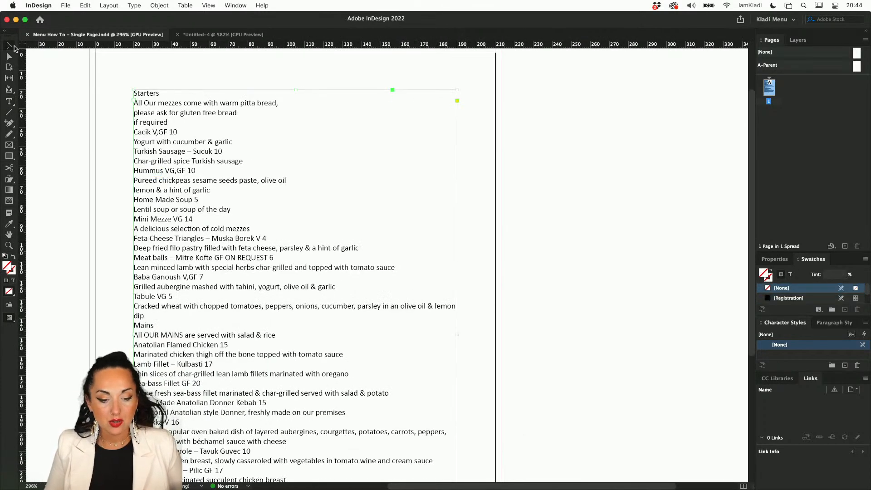
pyautogui.click(253, 70)
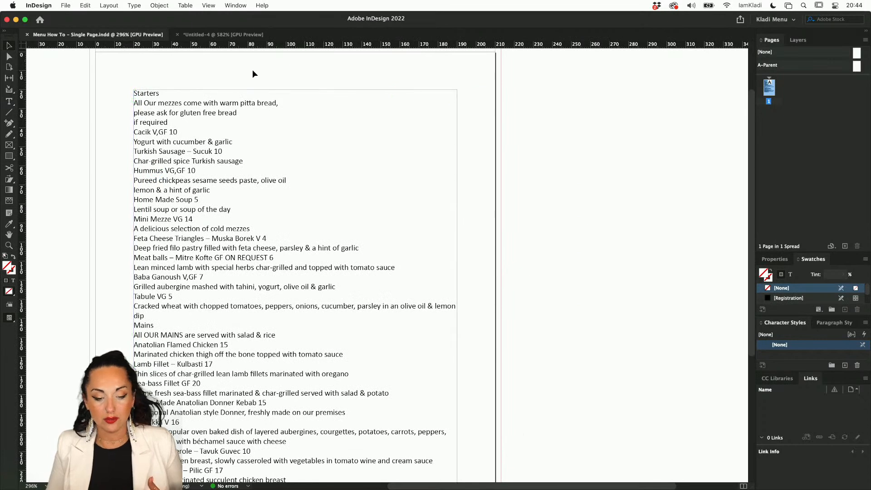
pyautogui.tripleClick(219, 128)
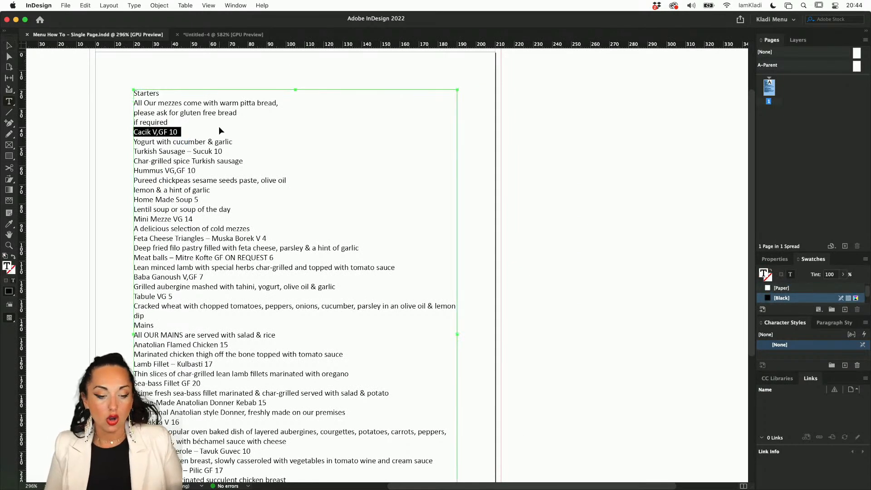
pyautogui.keyDown('super'); pyautogui.click(172, 77); pyautogui.keyUp('super')
# Select the whole menu text frame, then float the Paragraph Styles list beside the page and enlarge it.
pyautogui.click(12, 45)
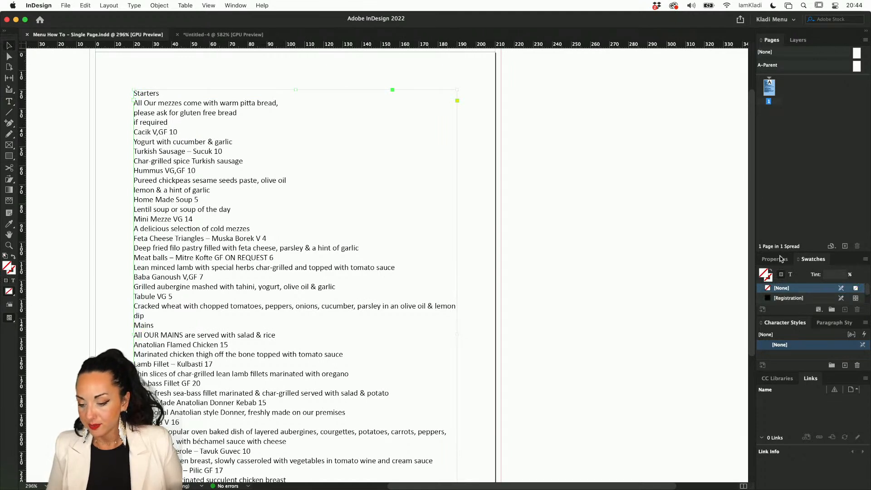
pyautogui.moveTo(841, 327); pyautogui.dragTo(565, 114)
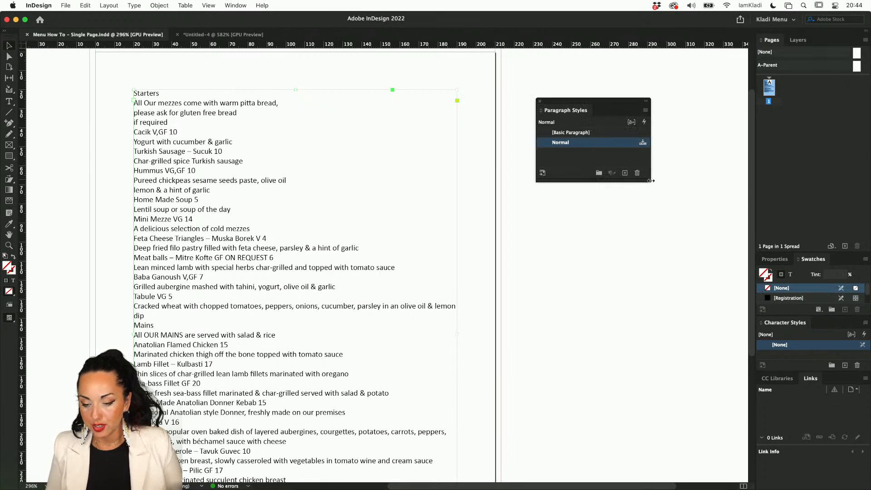
pyautogui.moveTo(652, 185); pyautogui.dragTo(656, 212)
# Create a new paragraph style named "Body Cody" and open its basic character formats.
pyautogui.click(630, 204)
pyautogui.doubleClick(592, 152)
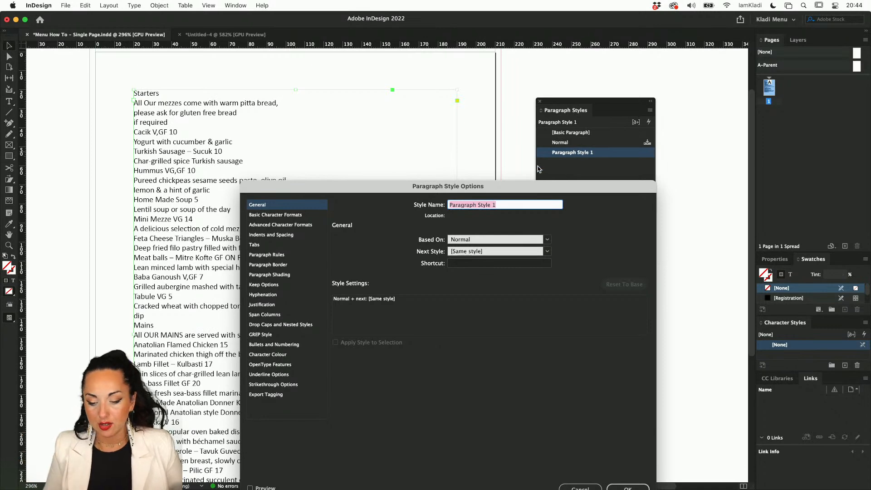
pyautogui.moveTo(519, 195); pyautogui.dragTo(396, 103)
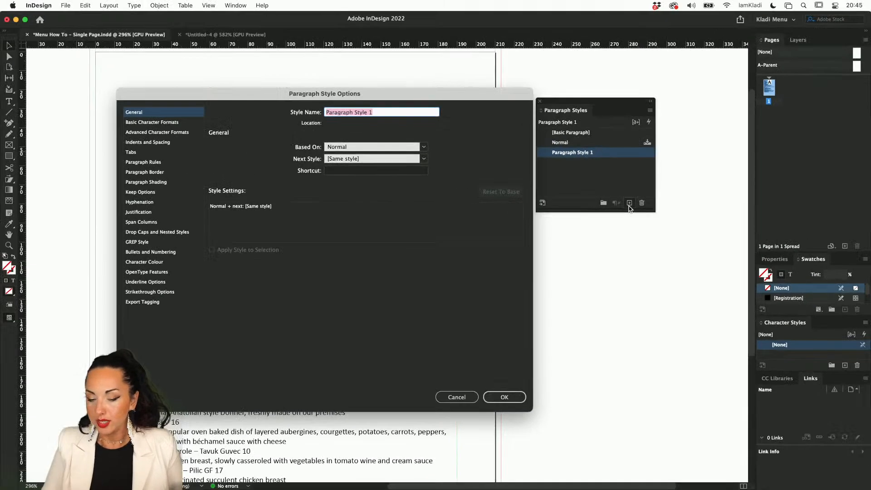
pyautogui.write('Body Cosy')
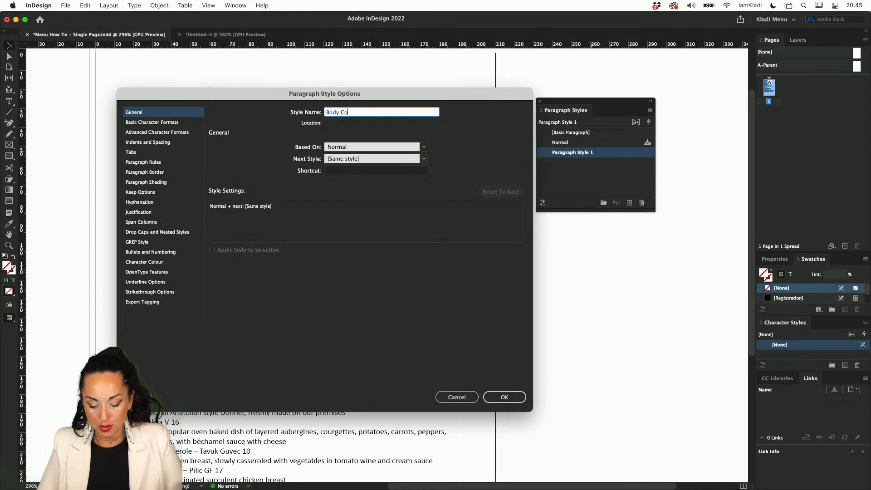
pyautogui.press('BackSpace')
pyautogui.press('BackSpace')
pyautogui.write('dy')
pyautogui.click(166, 123)
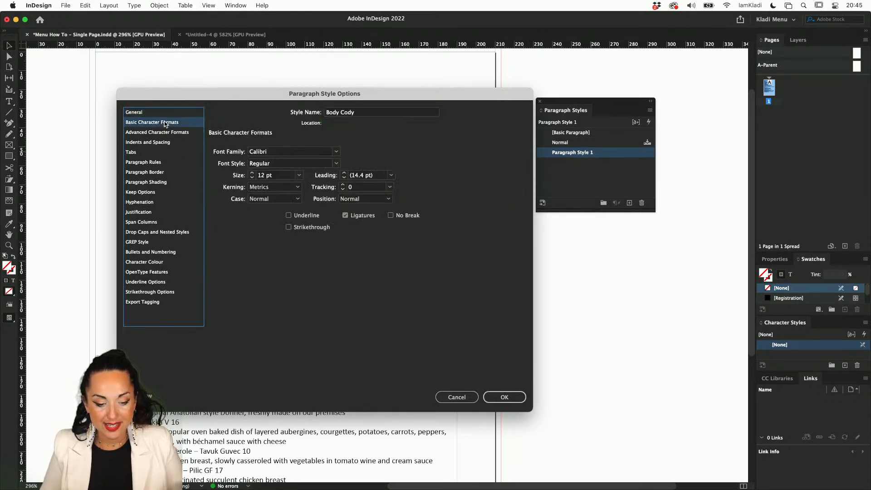
# Set the font family of the Body Cody style to Monotype Corsiva.
pyautogui.click(335, 154)
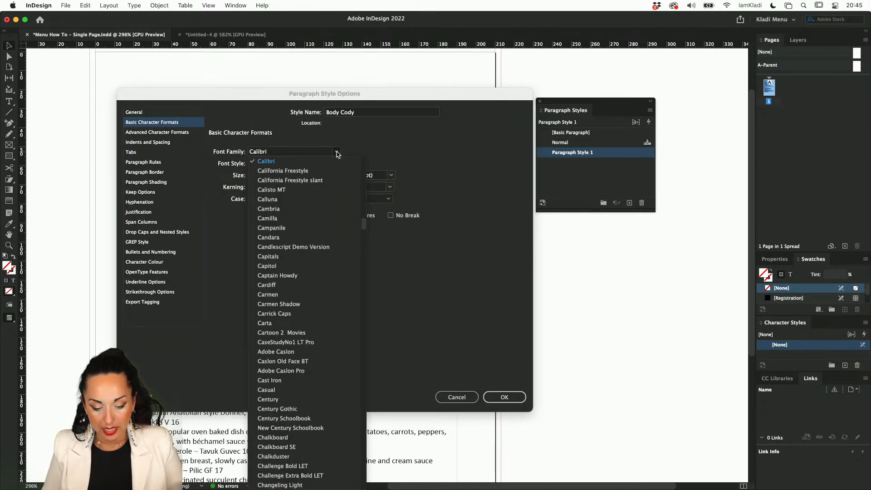
pyautogui.scroll(-15, 317, 312)
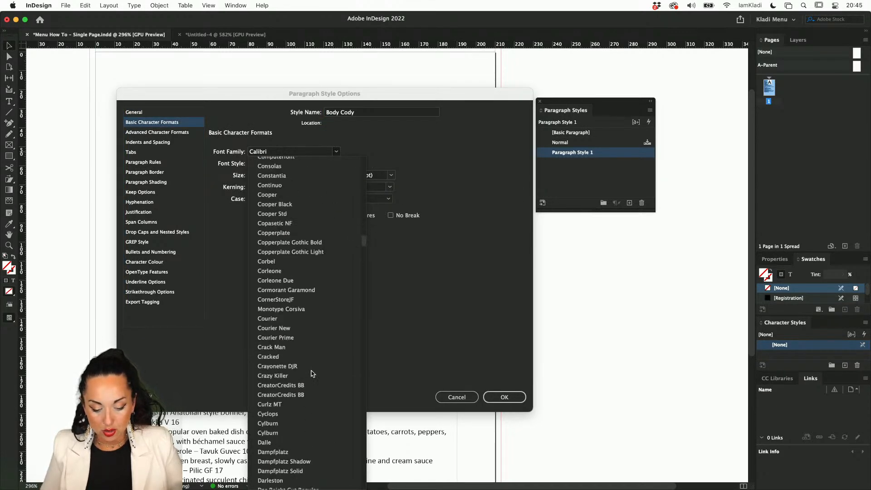
pyautogui.click(313, 309)
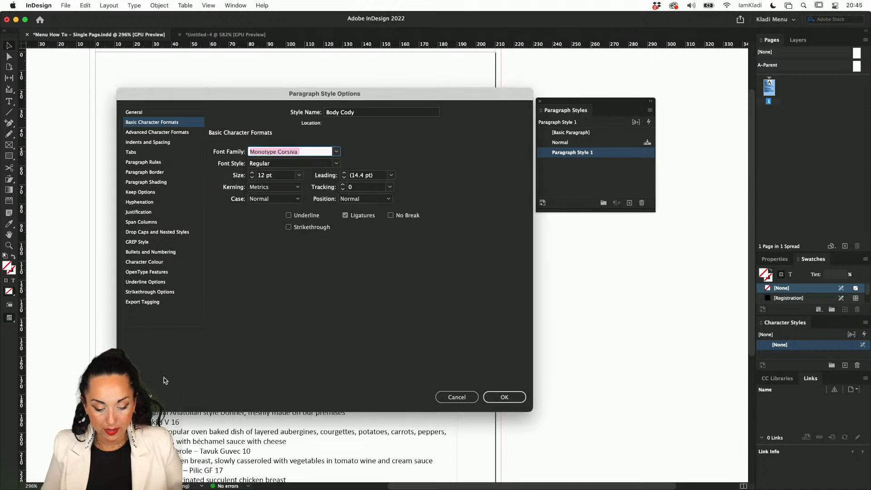
# With the preview on and the menu text uncovered, set the Body Cody style's font to Courier New Bold.
pyautogui.moveTo(258, 92); pyautogui.dragTo(408, 102)
pyautogui.click(485, 162)
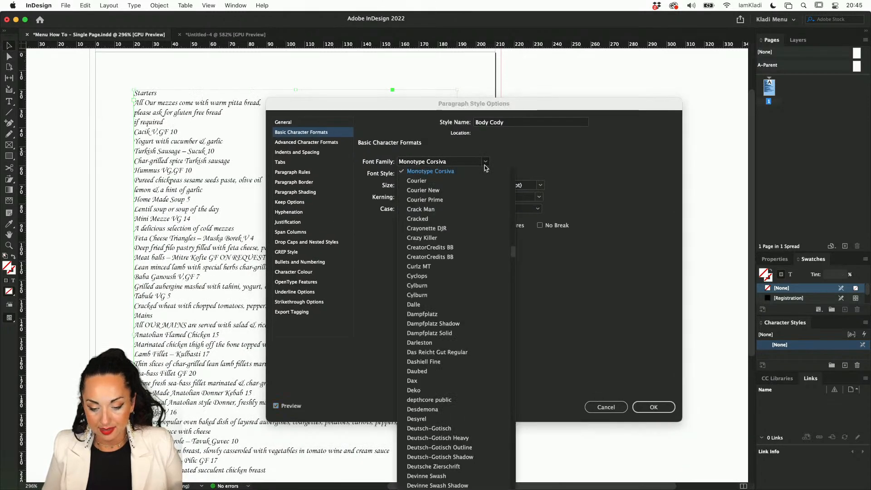
pyautogui.click(461, 190)
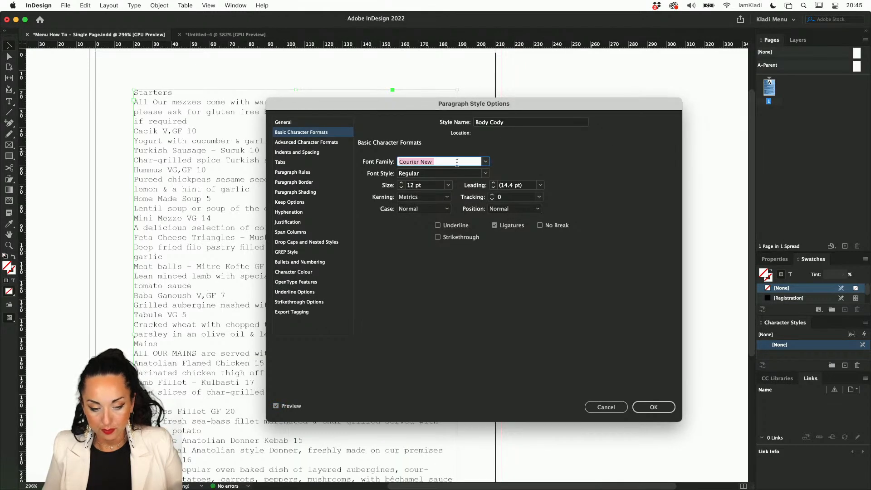
pyautogui.click(485, 173)
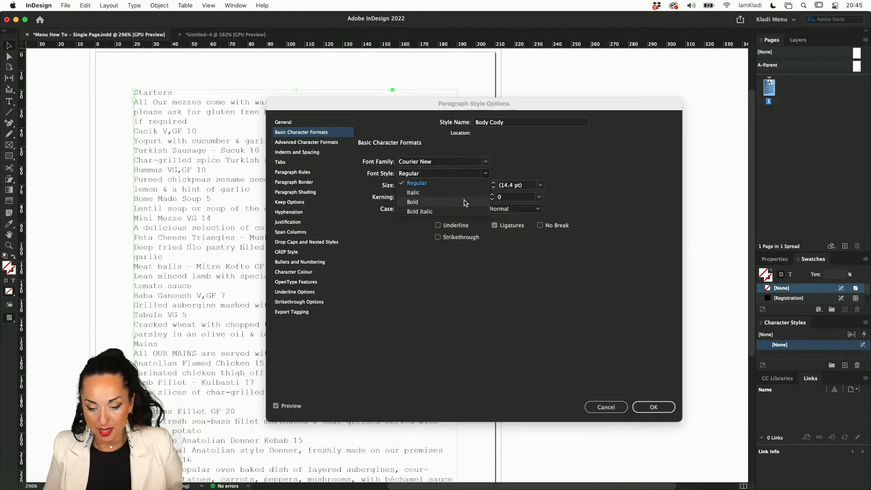
pyautogui.click(464, 203)
# Browse the available font families and enter Work Sans as the Body Cody style's font family.
pyautogui.click(485, 161)
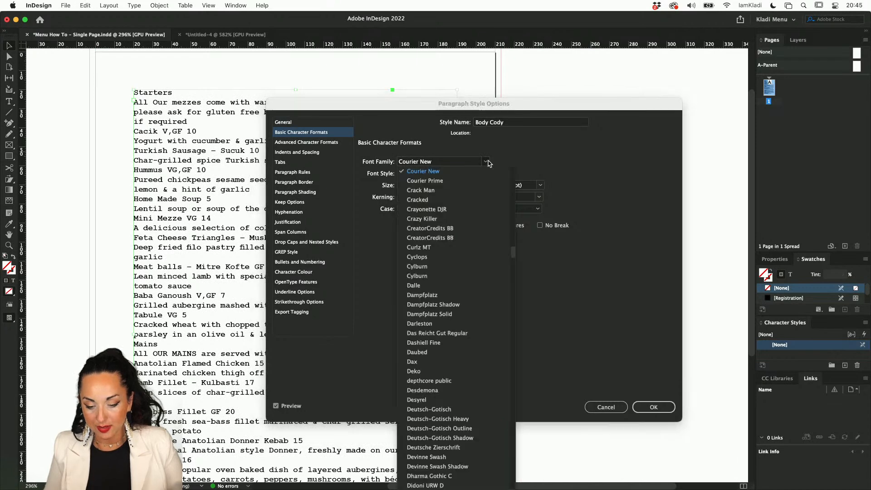
pyautogui.scroll(-5, 438, 280)
pyautogui.scroll(10, 438, 280)
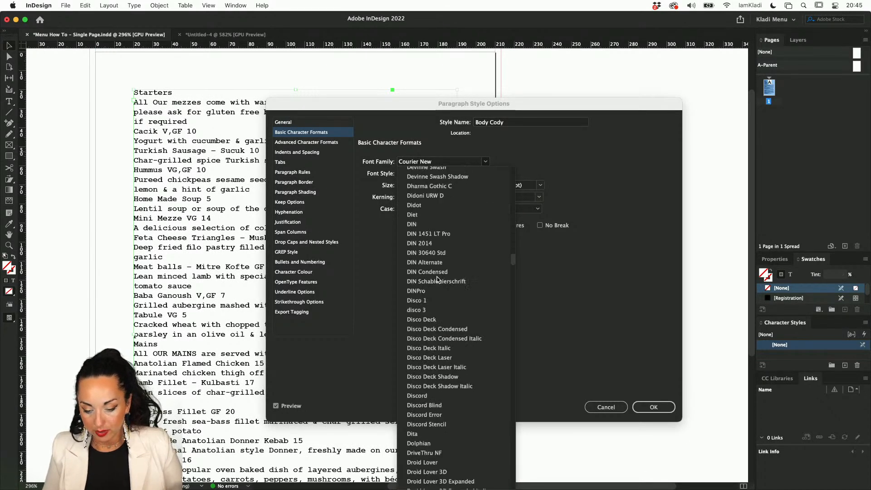
pyautogui.scroll(5, 438, 280)
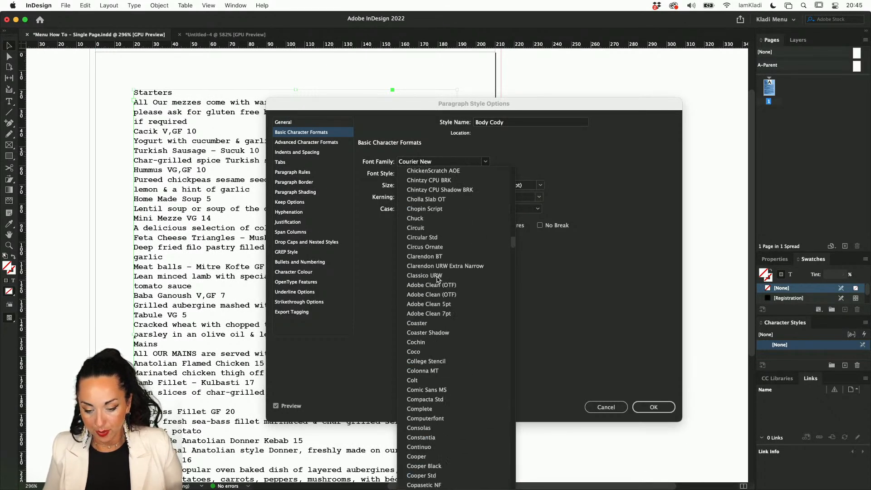
pyautogui.click(433, 164)
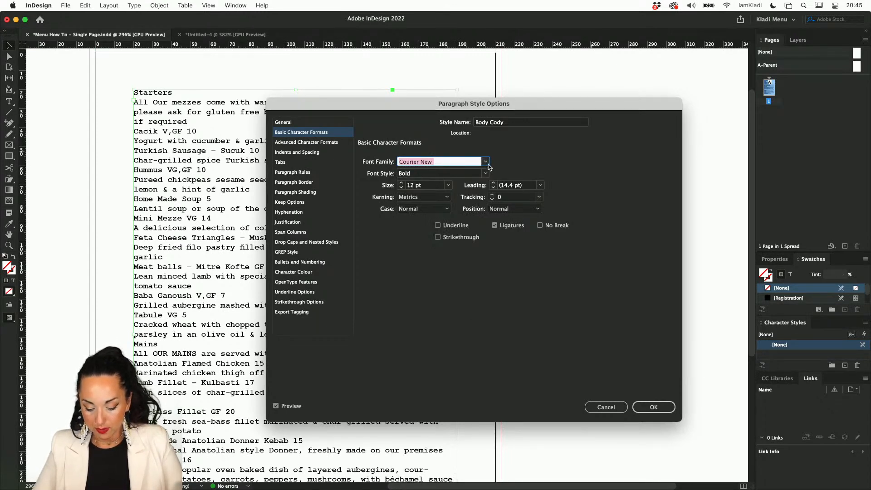
pyautogui.write('Work Sans')
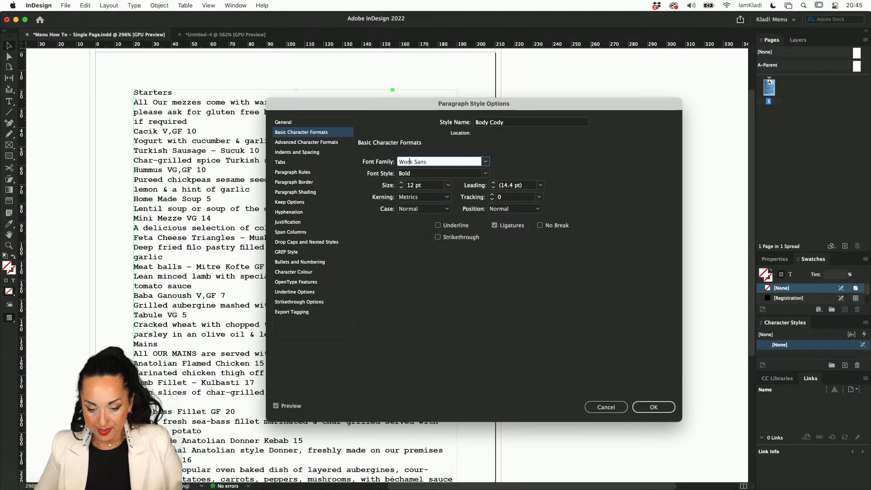
# Set the Body Cody style's font style to Regular and its leading to 16 pt.
pyautogui.press('Tab')
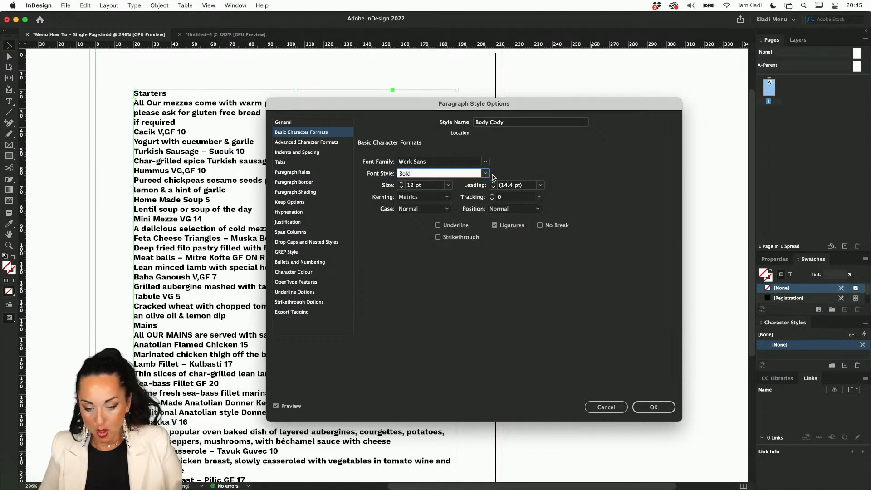
pyautogui.click(485, 173)
pyautogui.click(472, 194)
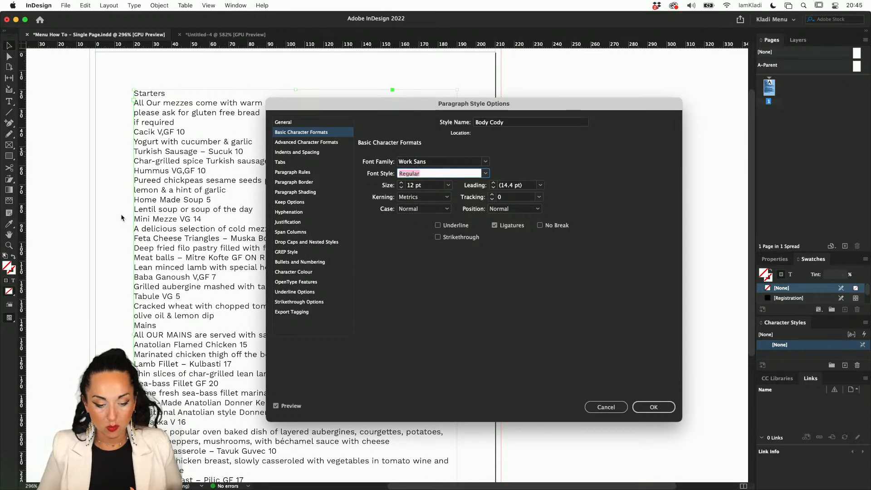
pyautogui.scroll(10, 122, 218)
pyautogui.scroll(-9, 151, 206)
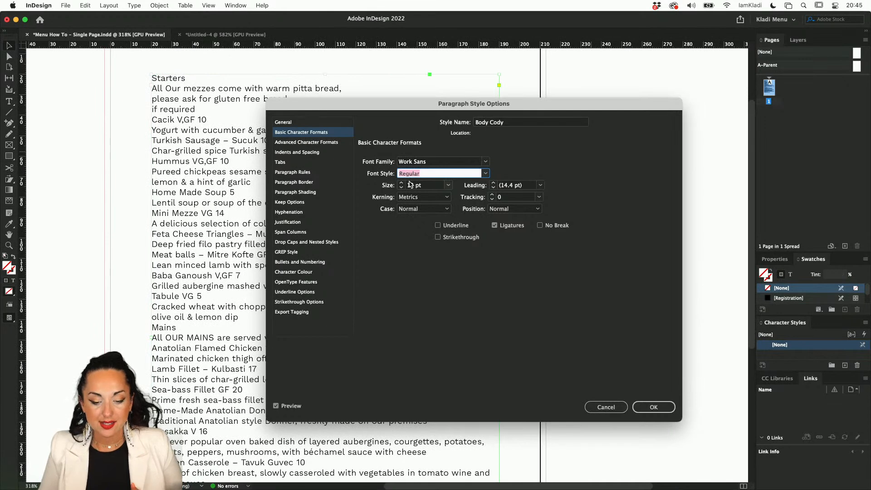
pyautogui.click(493, 183)
pyautogui.click(494, 183)
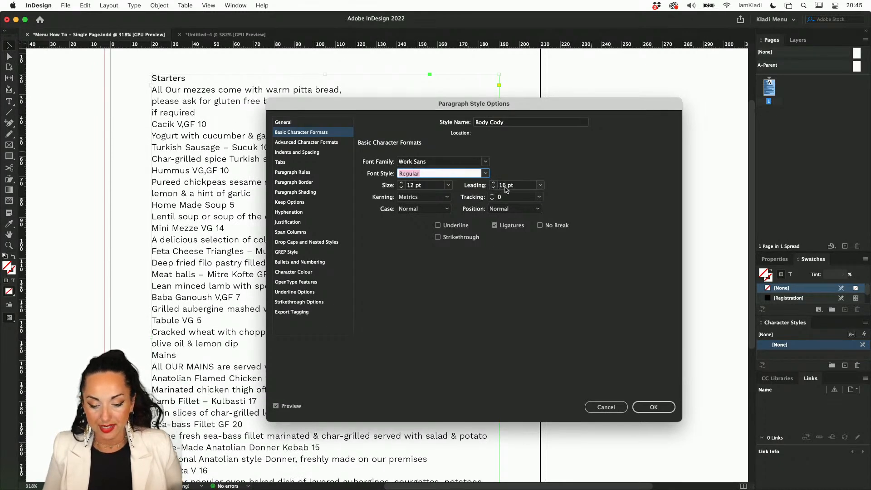
# Set the Body Cody style's space between paragraphs using the same style to 2 mm and save the style.
pyautogui.click(342, 143)
pyautogui.click(336, 151)
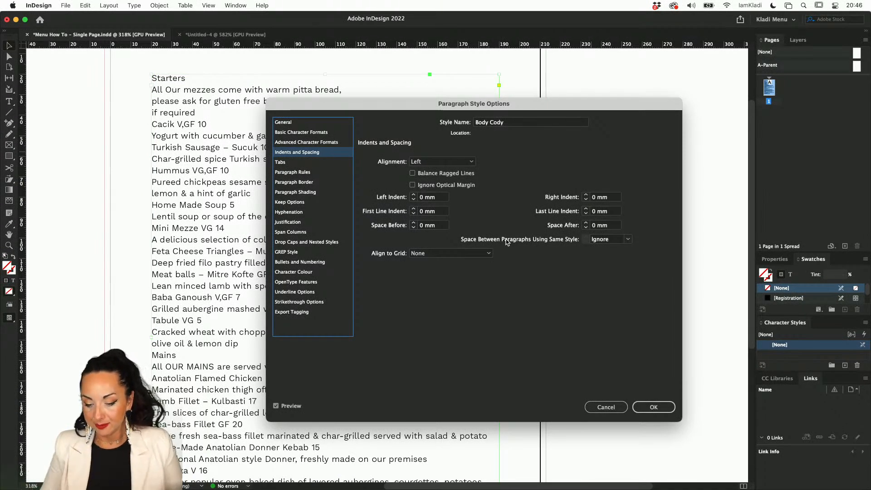
pyautogui.click(629, 240)
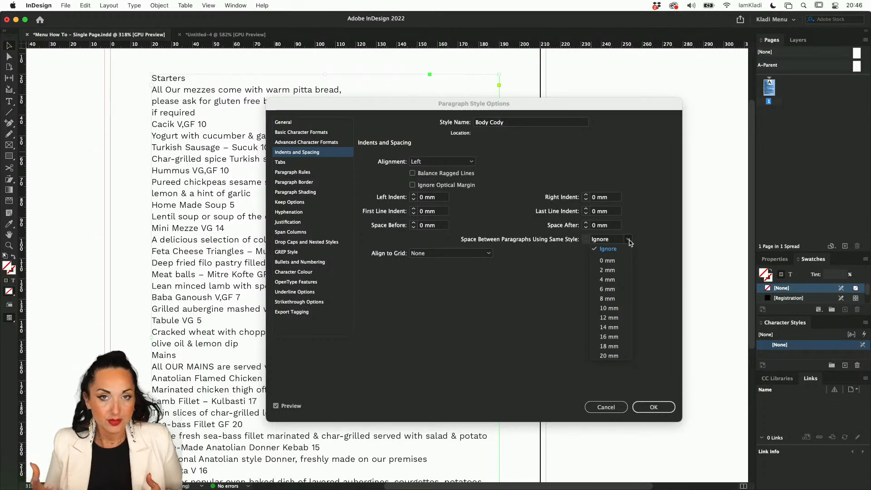
pyautogui.click(609, 271)
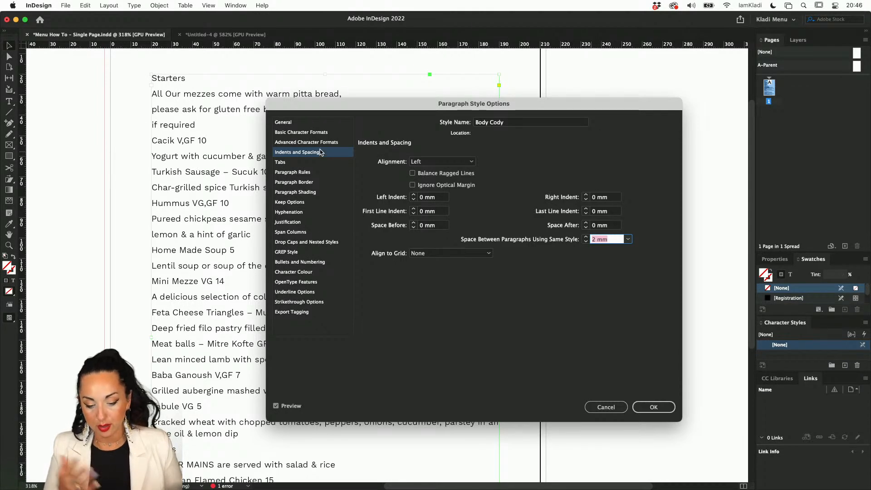
pyautogui.click(650, 406)
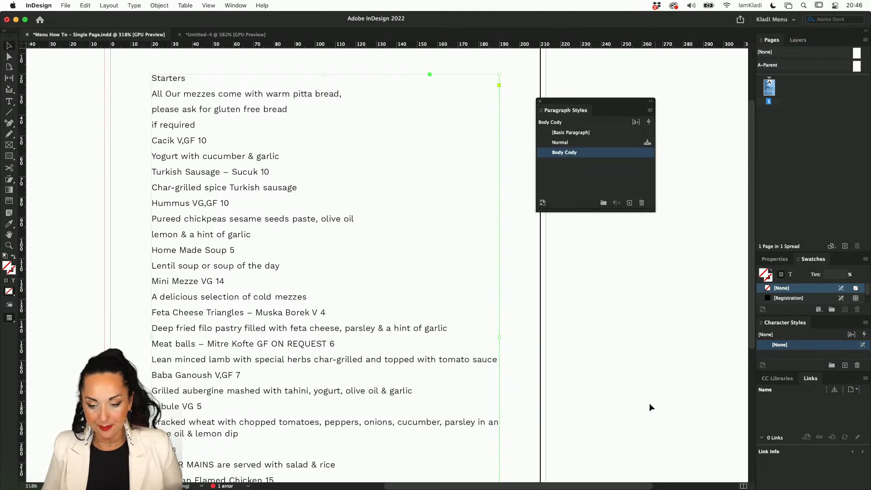
# Create a new paragraph style from the selected Starters heading and open its options.
pyautogui.doubleClick(164, 77)
pyautogui.doubleClick(164, 78)
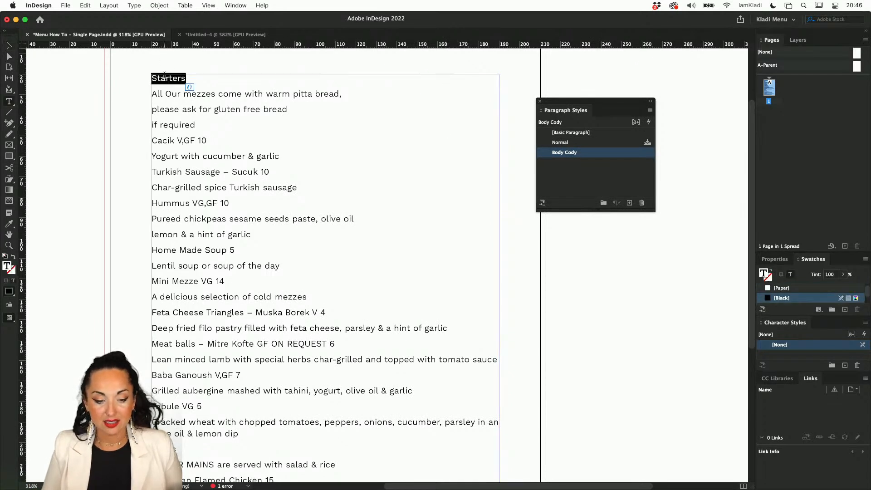
pyautogui.click(630, 204)
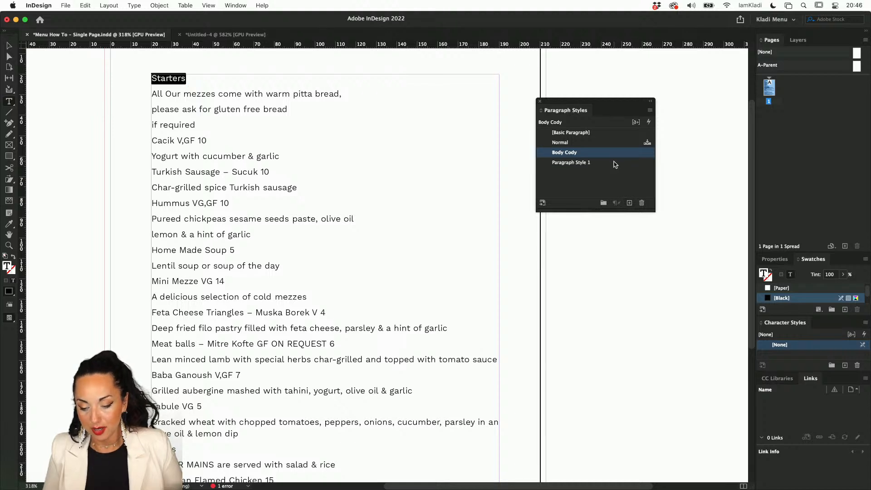
pyautogui.doubleClick(570, 162)
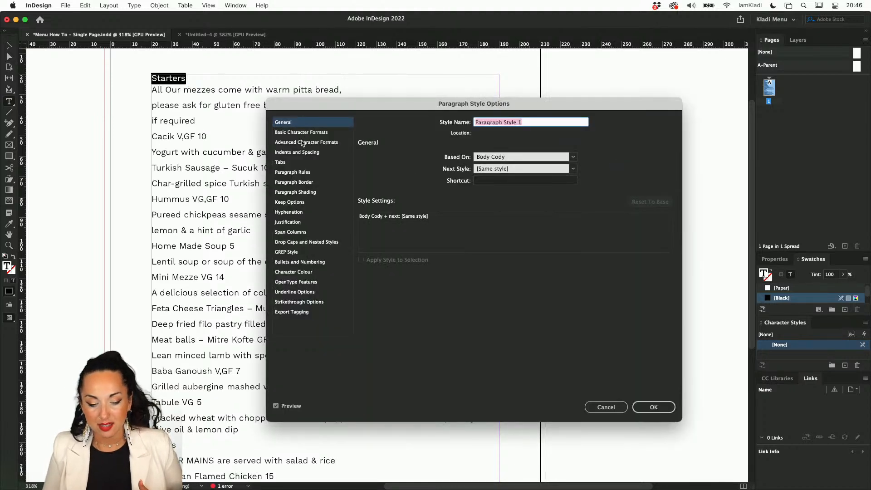
# Set the new heading style's space after to 5 mm.
pyautogui.click(300, 153)
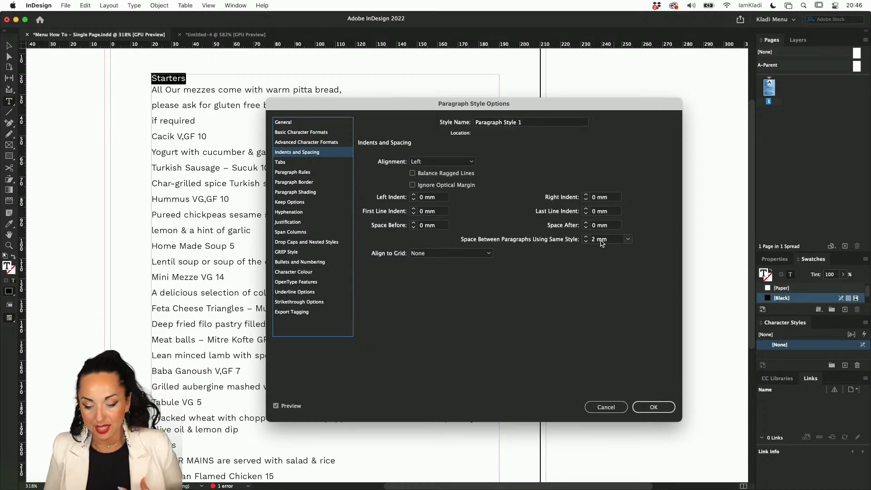
pyautogui.click(586, 222)
pyautogui.click(585, 222)
pyautogui.click(586, 223)
pyautogui.click(585, 223)
pyautogui.click(586, 223)
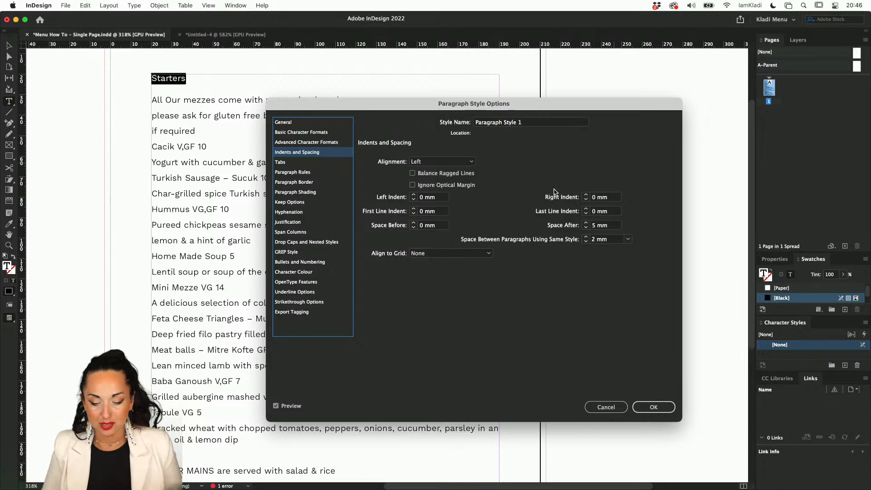
# Rename the new heading style as Title and set its font family to Integral CF.
pyautogui.click(543, 120)
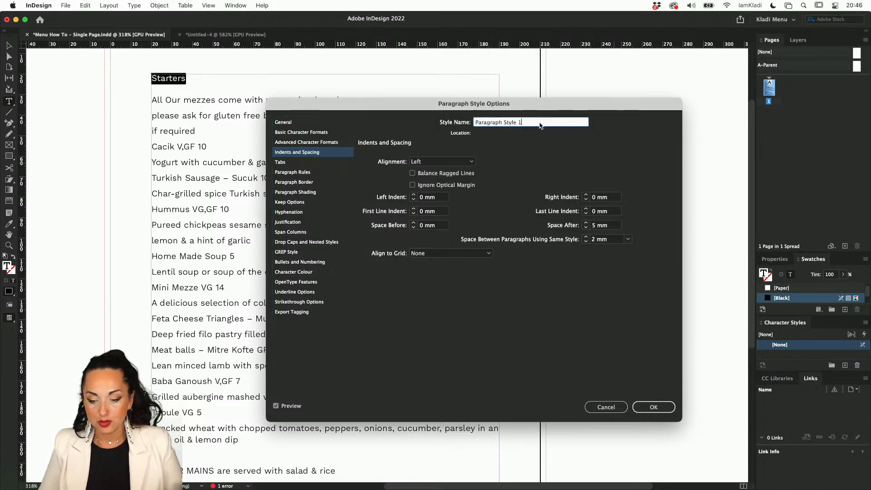
pyautogui.press('super+a')
pyautogui.write('Ti')
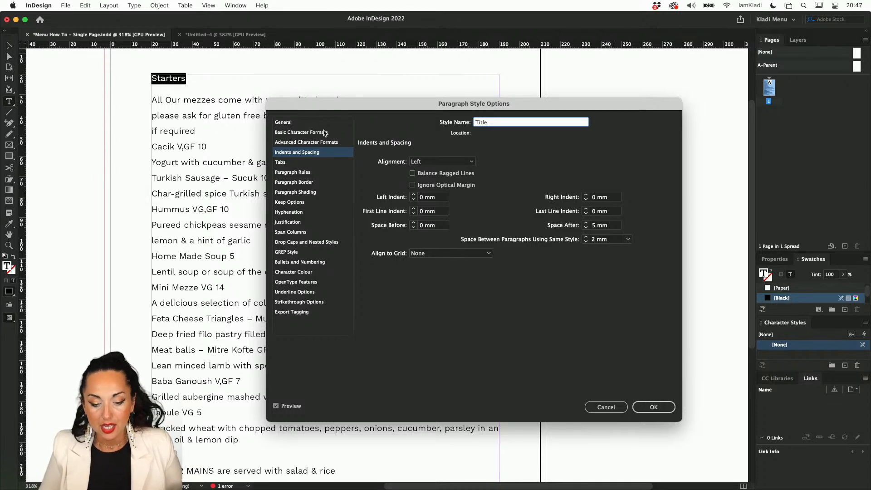
pyautogui.click(325, 132)
pyautogui.click(485, 162)
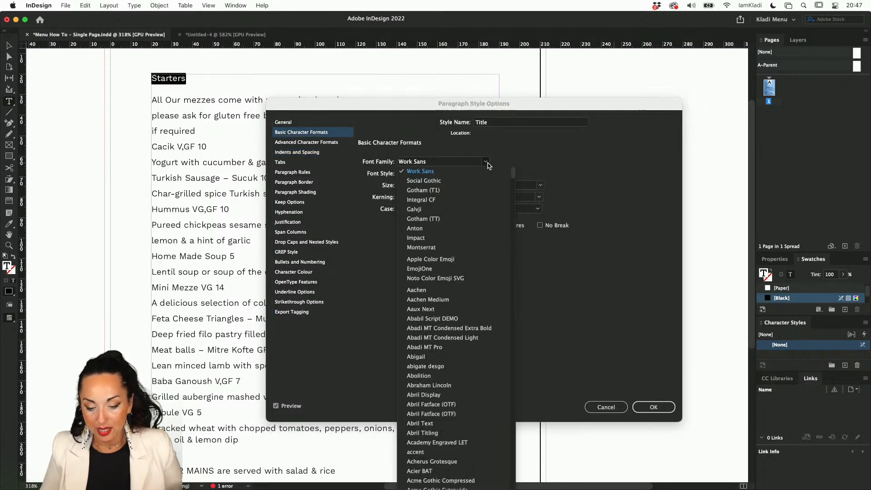
pyautogui.click(473, 201)
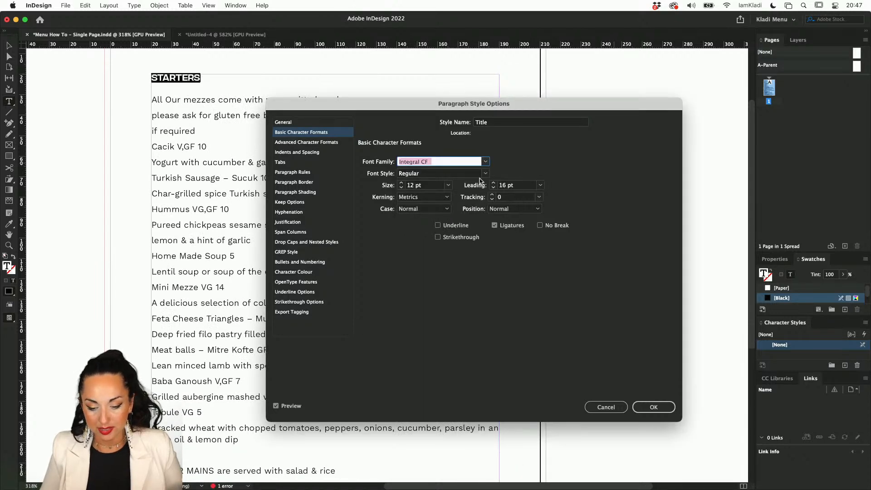
# Set the Title style's font size to 16 pt, check its indents and spacing, and save the style.
pyautogui.click(402, 183)
pyautogui.click(402, 183)
pyautogui.click(401, 183)
pyautogui.click(401, 183)
pyautogui.click(402, 183)
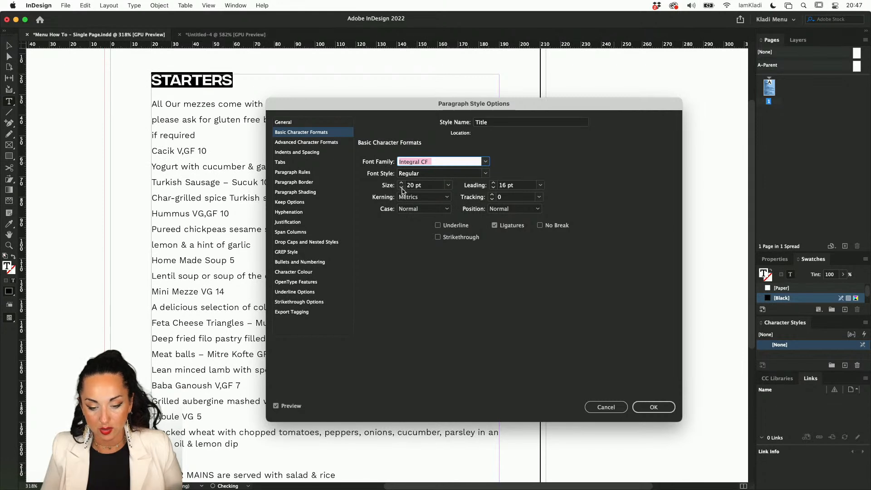
pyautogui.click(401, 189)
pyautogui.click(401, 188)
pyautogui.click(401, 188)
pyautogui.click(402, 188)
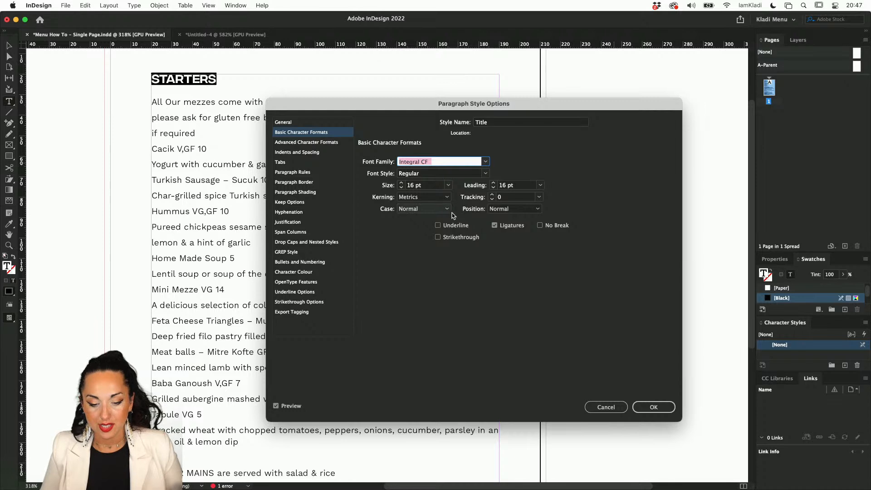
pyautogui.click(302, 153)
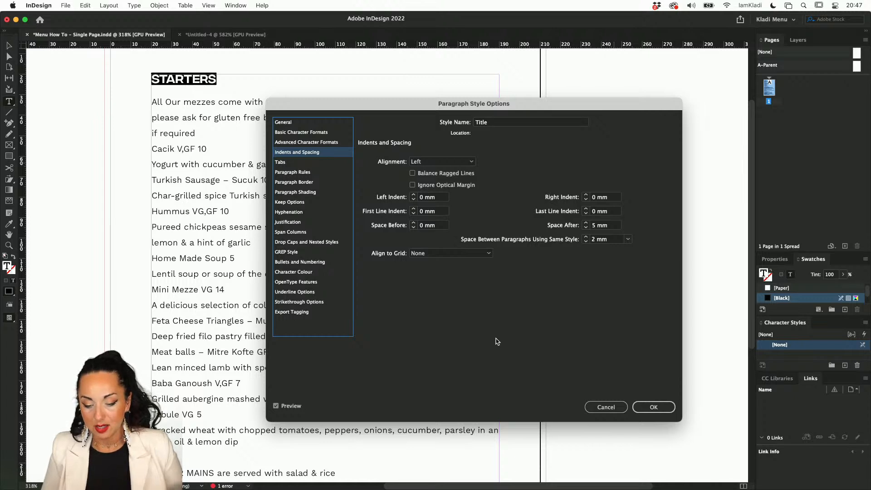
pyautogui.click(653, 407)
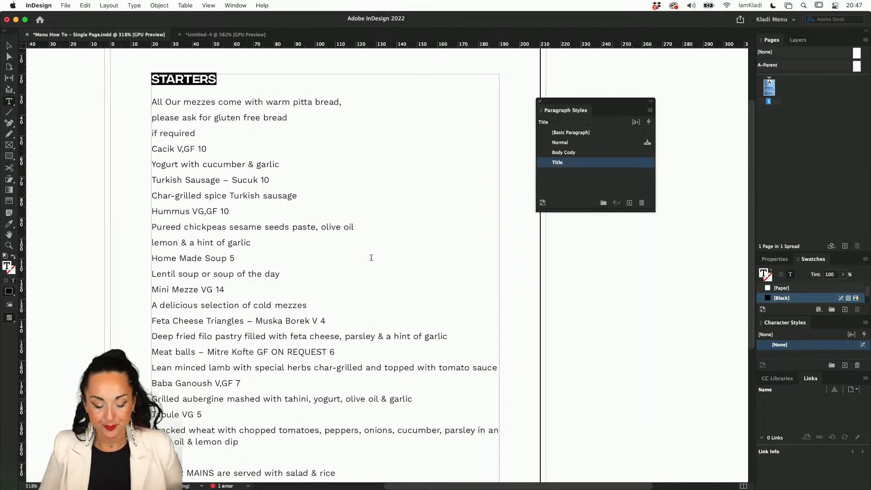
# Delete the three-line note about pitta and gluten free bread below the Starters heading, including the leftover empty line.
pyautogui.moveTo(303, 117); pyautogui.dragTo(120, 106)
pyautogui.moveTo(196, 133); pyautogui.dragTo(146, 95)
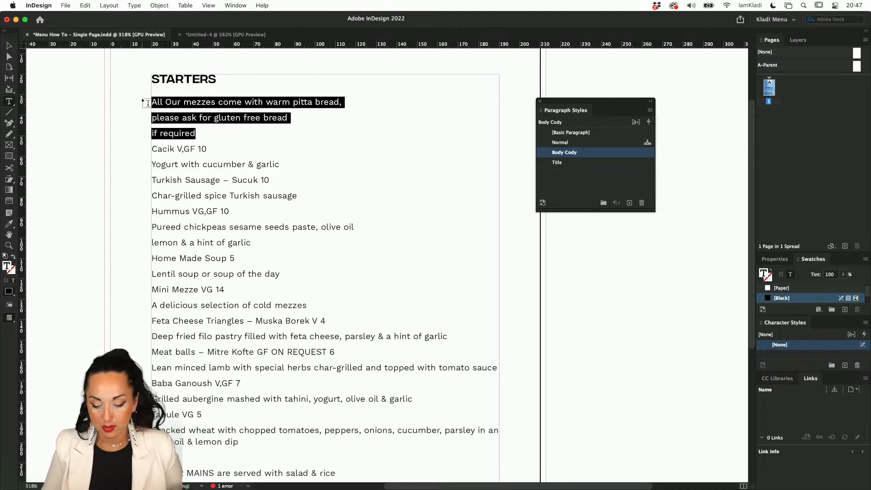
pyautogui.press('BackSpace')
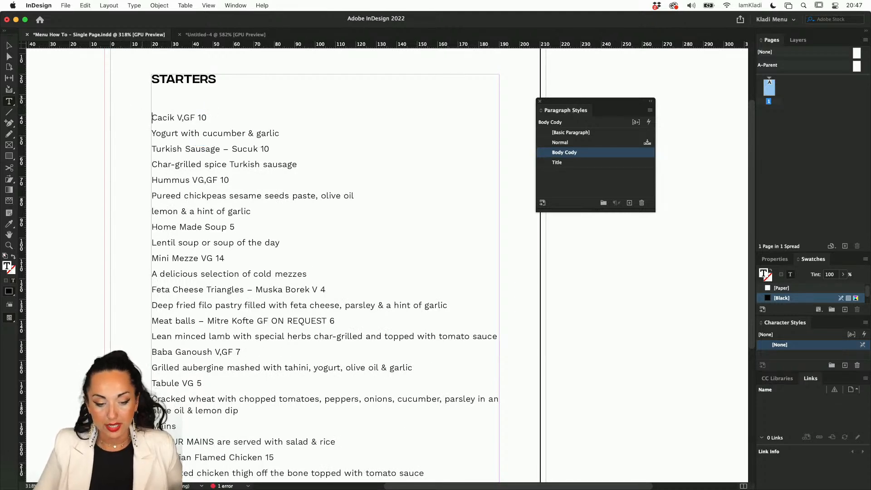
pyautogui.press('BackSpace')
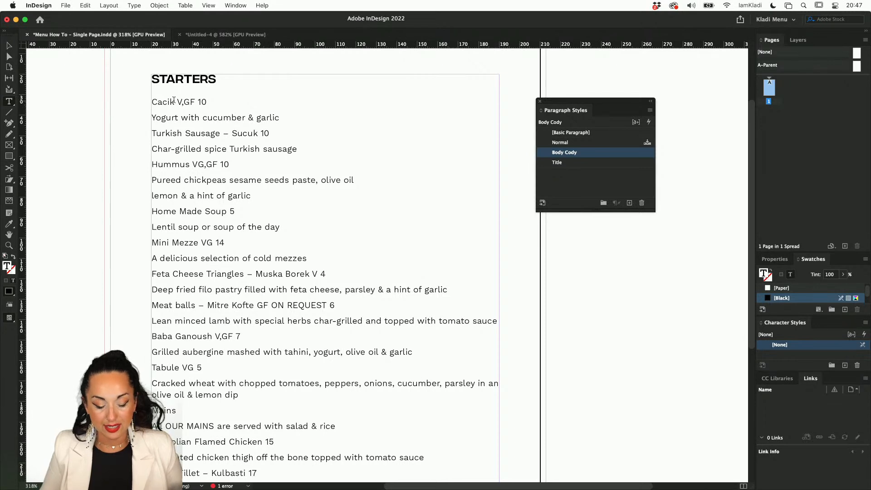
# Create a new paragraph style named "Food name" from the selected Cacik dish line.
pyautogui.tripleClick(174, 101)
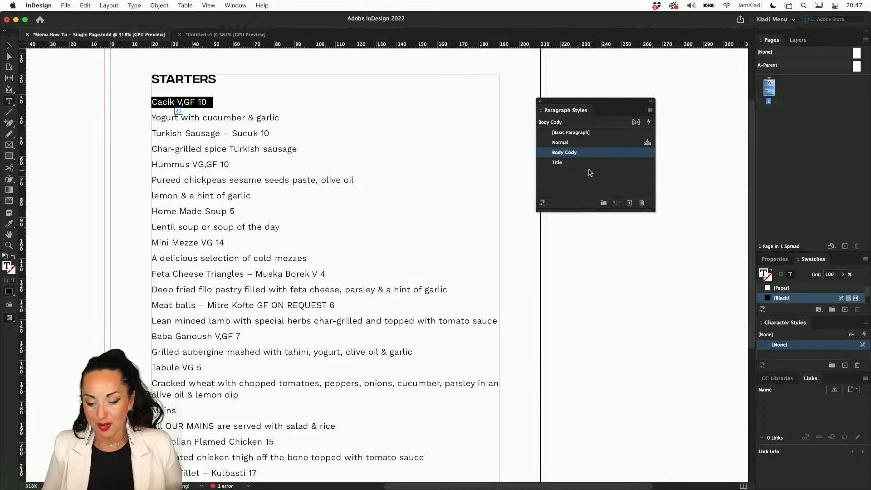
pyautogui.click(630, 204)
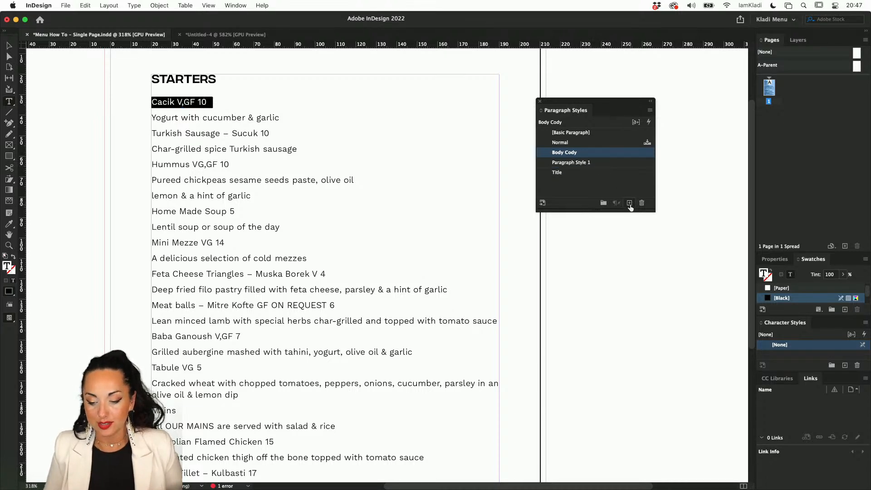
pyautogui.doubleClick(593, 163)
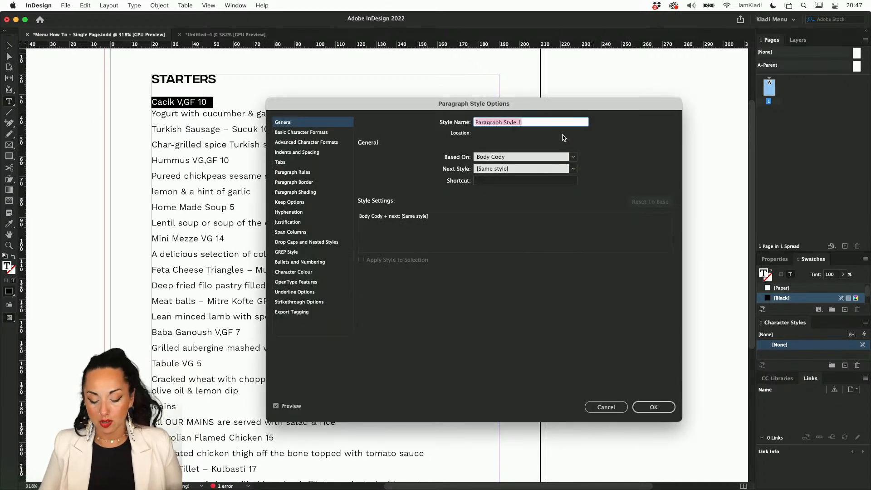
pyautogui.write('Food name')
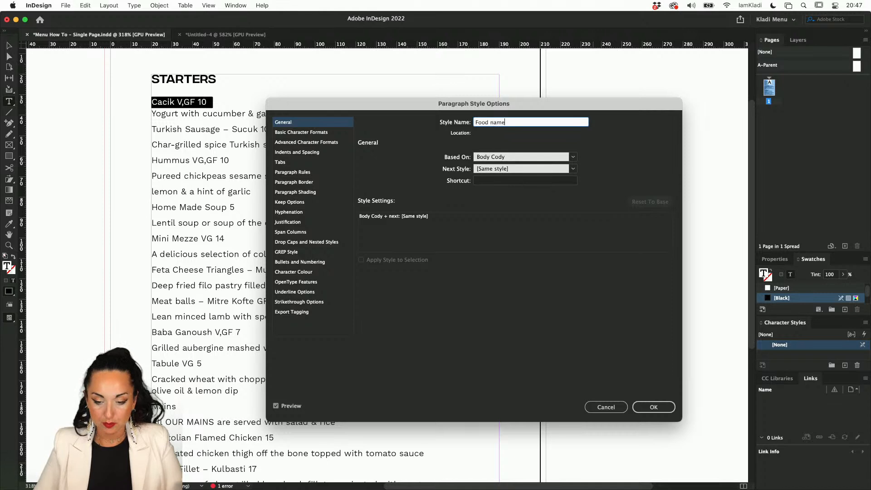
# Set the Food name style's font style to SemiBold and try a font size of 13 pt.
pyautogui.click(310, 133)
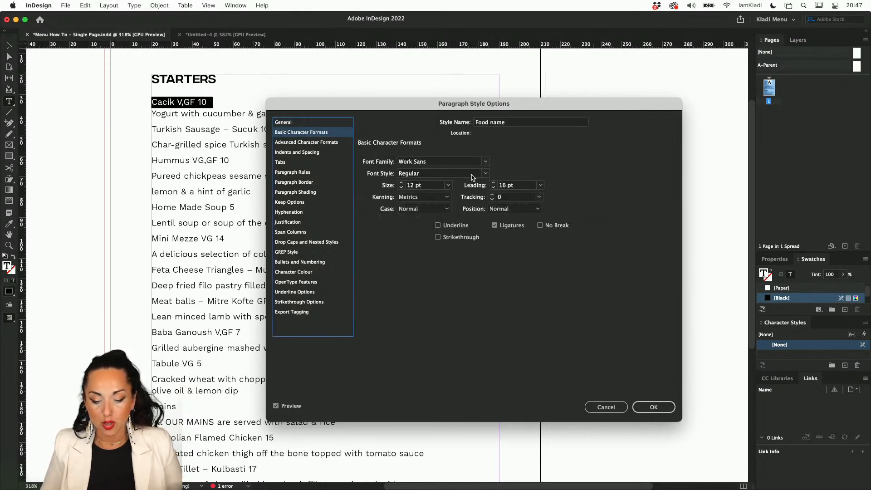
pyautogui.click(485, 174)
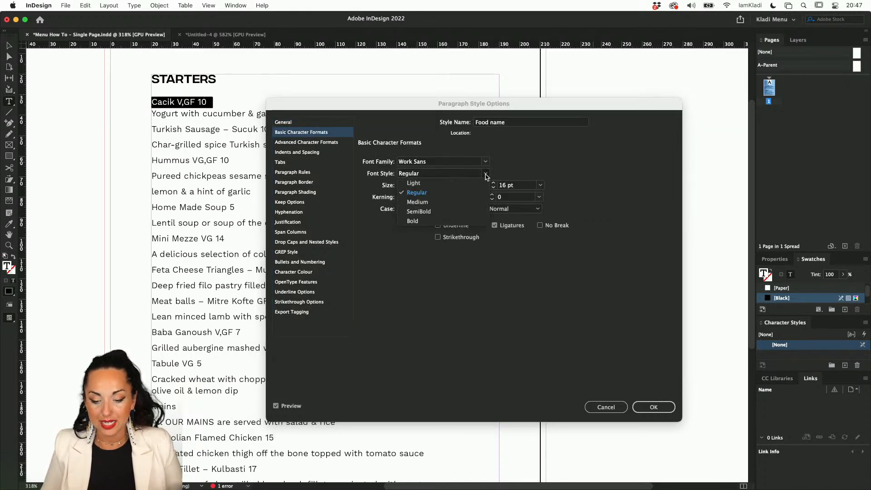
pyautogui.click(440, 213)
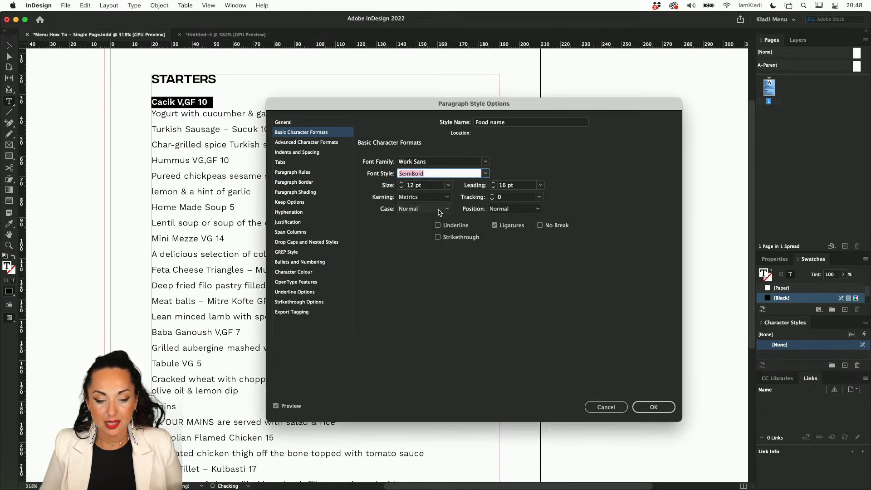
pyautogui.click(401, 183)
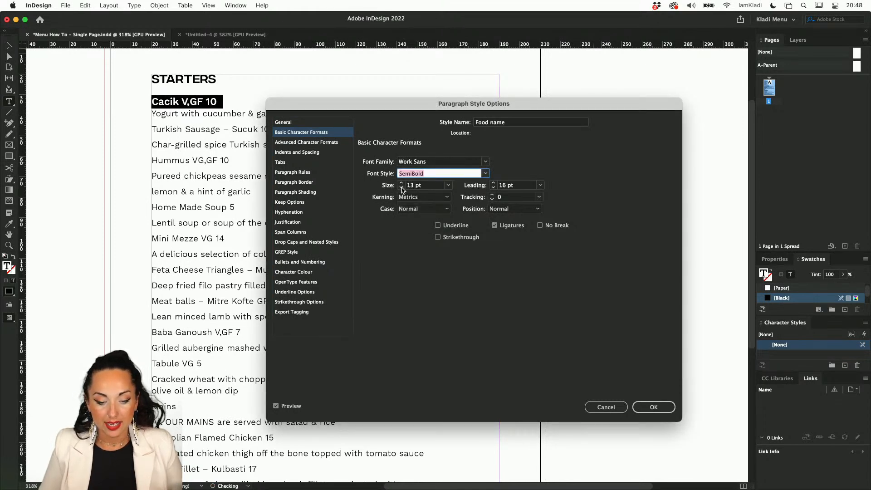
# Set the Food name style's space after to 1 mm and its space before to 3 mm.
pyautogui.click(308, 153)
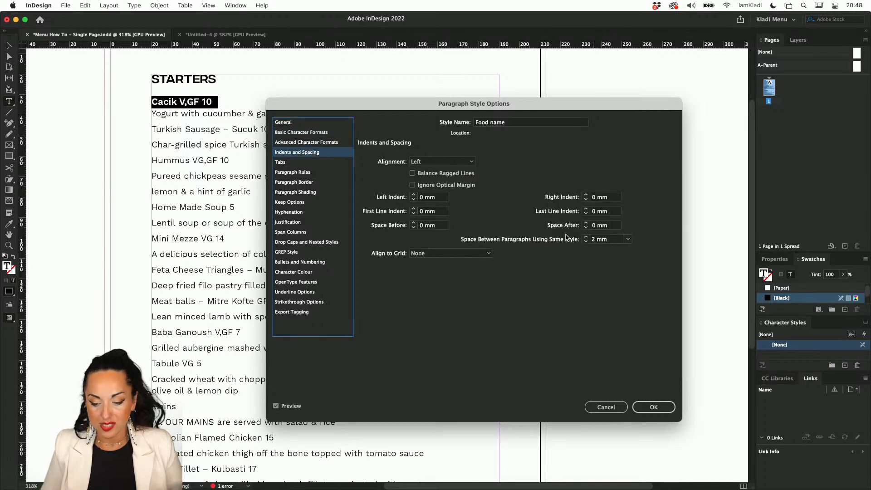
pyautogui.click(587, 223)
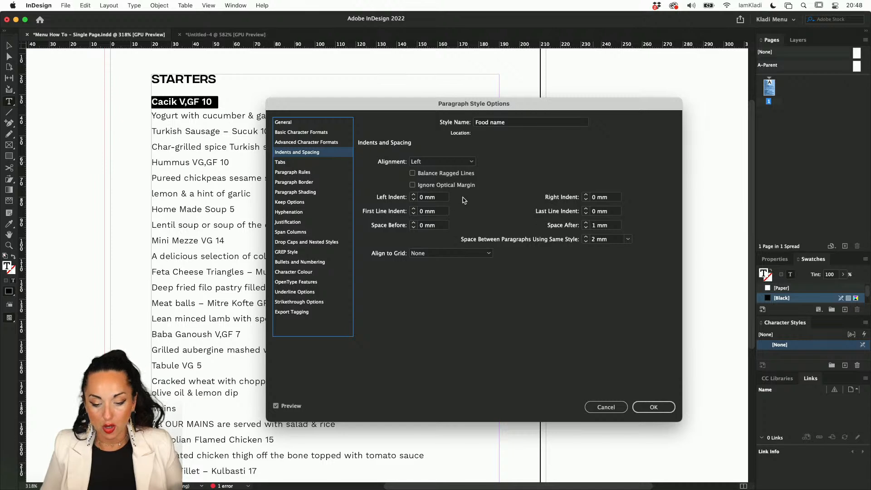
pyautogui.click(414, 223)
pyautogui.click(413, 224)
pyautogui.click(413, 224)
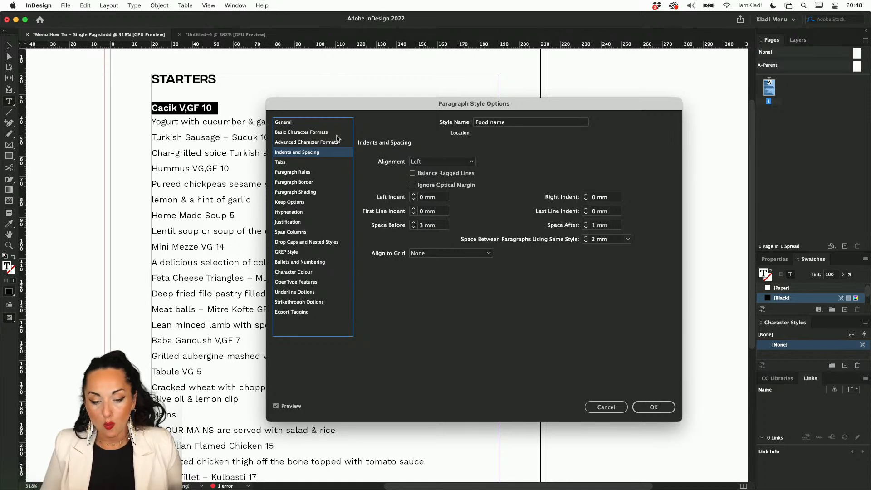
# Set the Food name paragraph style's next style to Body Cody and save the style.
pyautogui.click(319, 132)
pyautogui.click(312, 123)
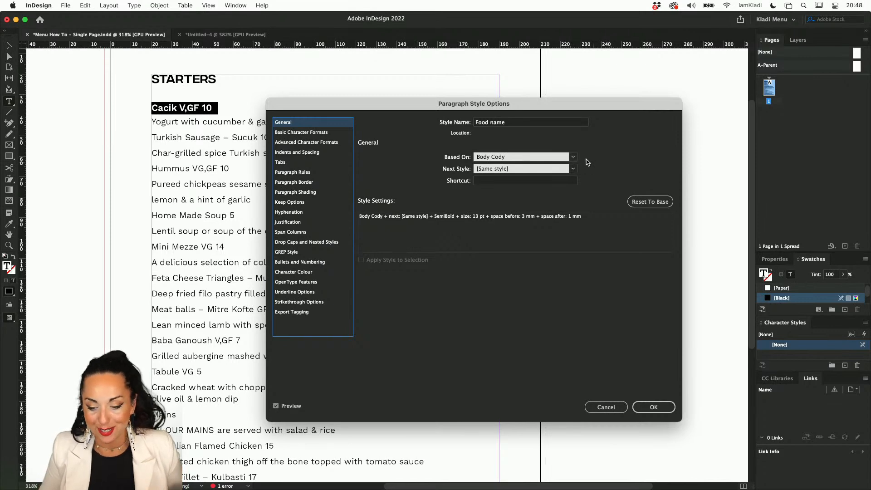
pyautogui.click(573, 157)
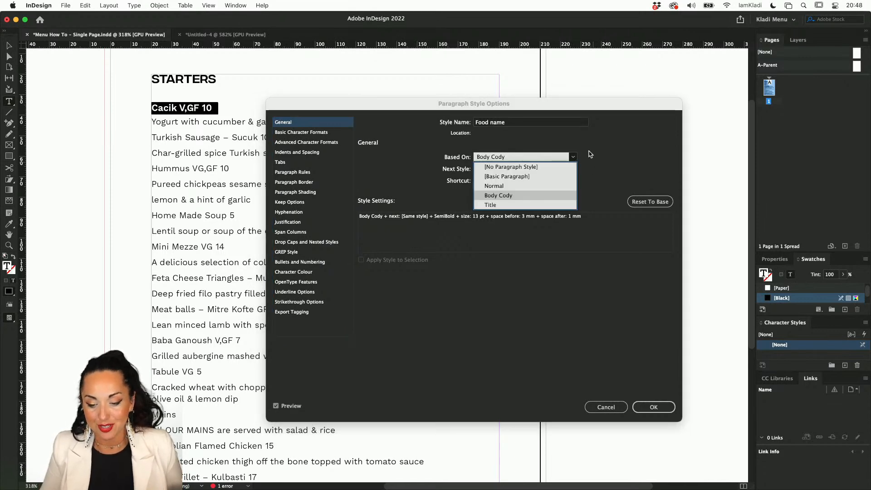
pyautogui.click(591, 154)
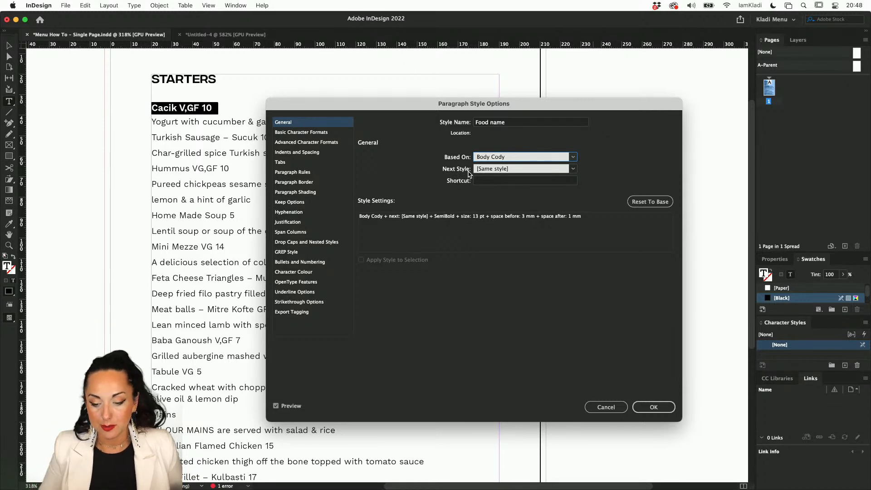
pyautogui.click(573, 169)
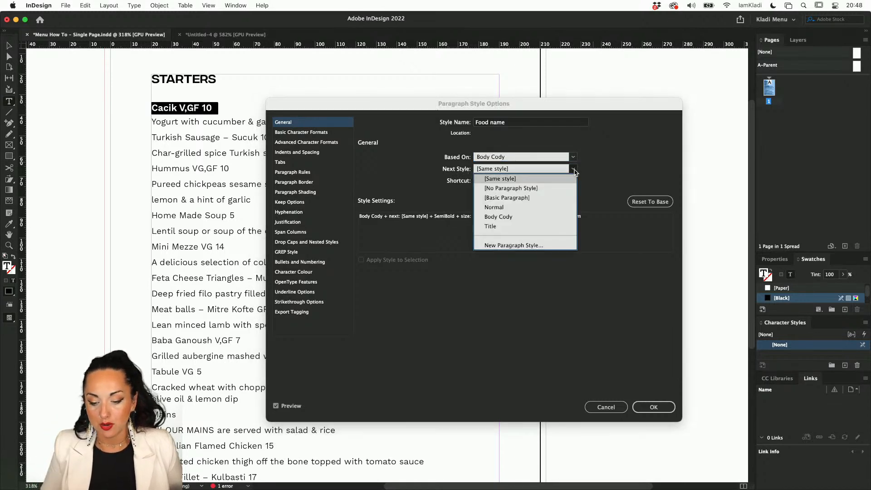
pyautogui.click(547, 219)
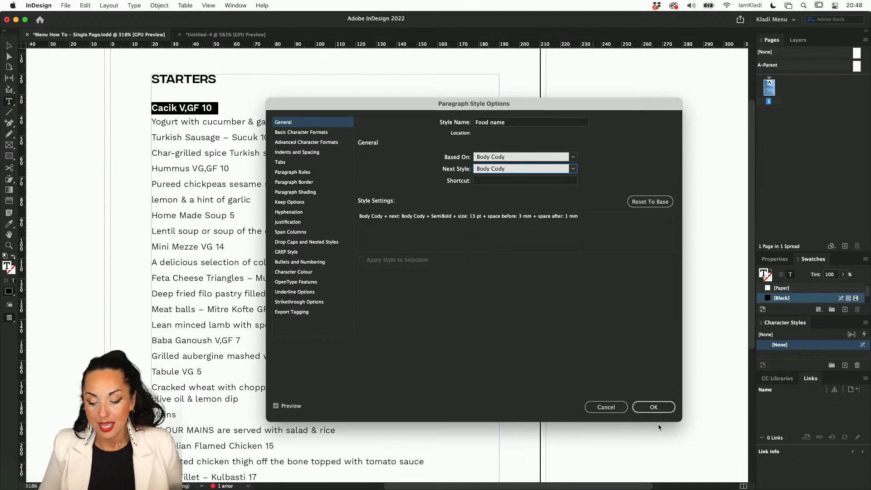
pyautogui.click(654, 408)
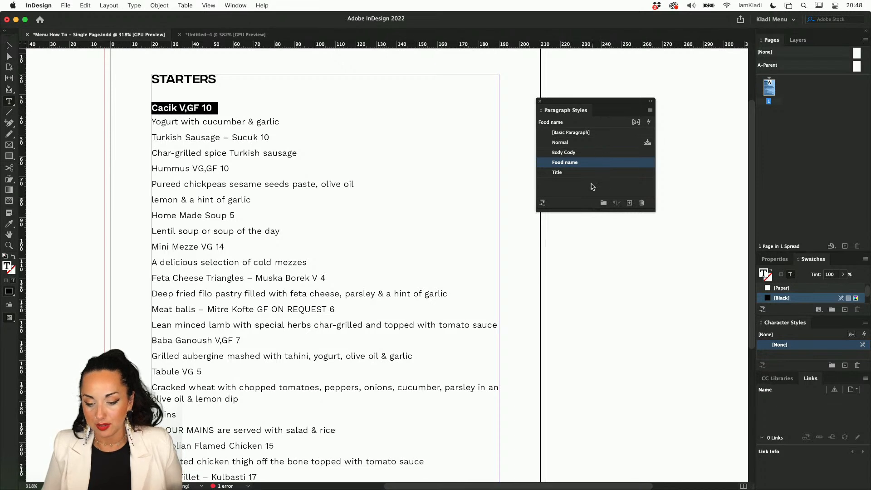
# Rename the Body Cody paragraph style to Food Description and set its next style to Food name.
pyautogui.click(693, 184)
pyautogui.click(9, 45)
pyautogui.doubleClick(587, 154)
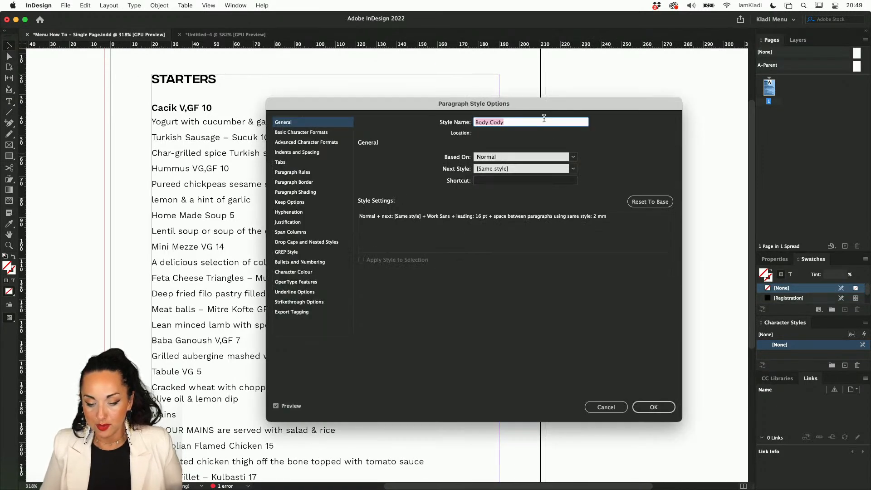
pyautogui.write('Food Description')
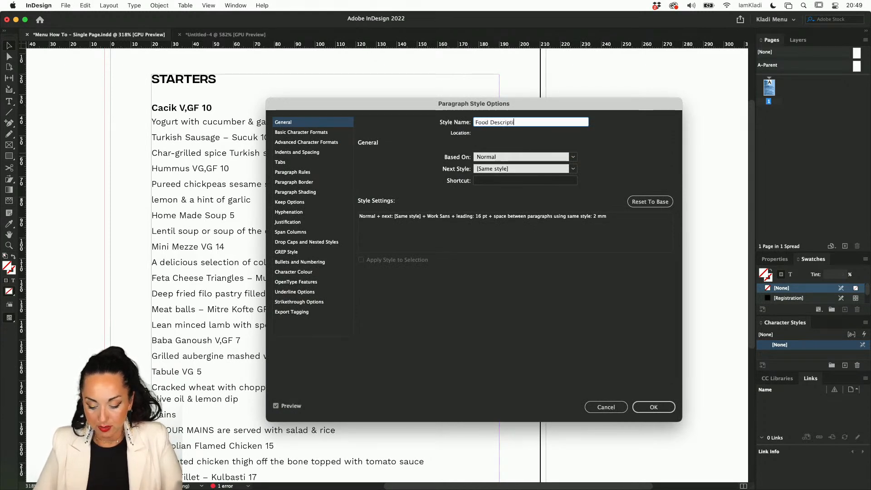
pyautogui.click(573, 168)
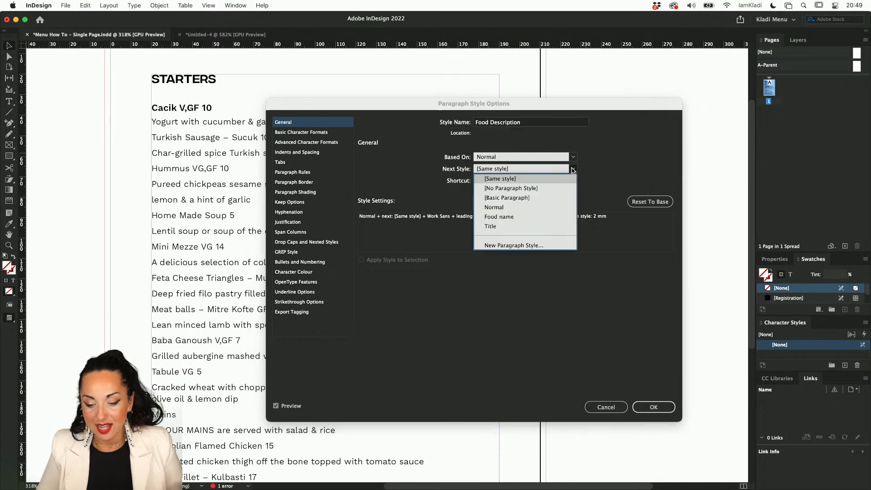
pyautogui.click(549, 217)
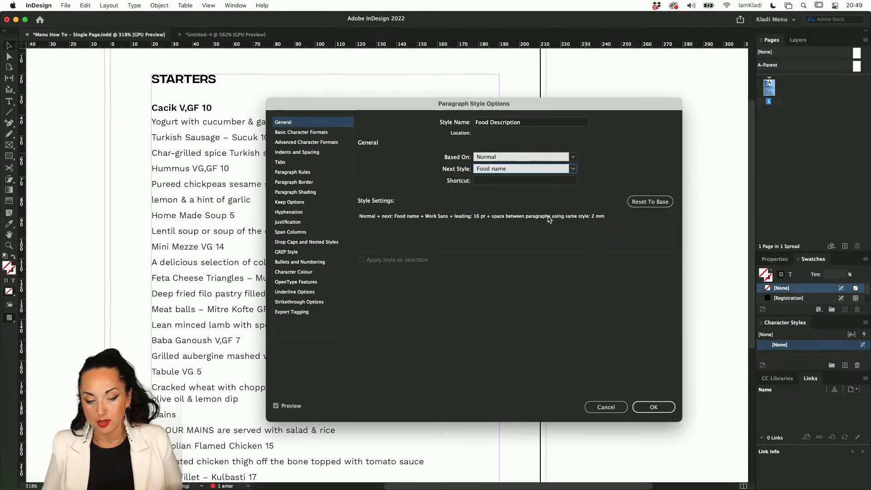
pyautogui.click(646, 410)
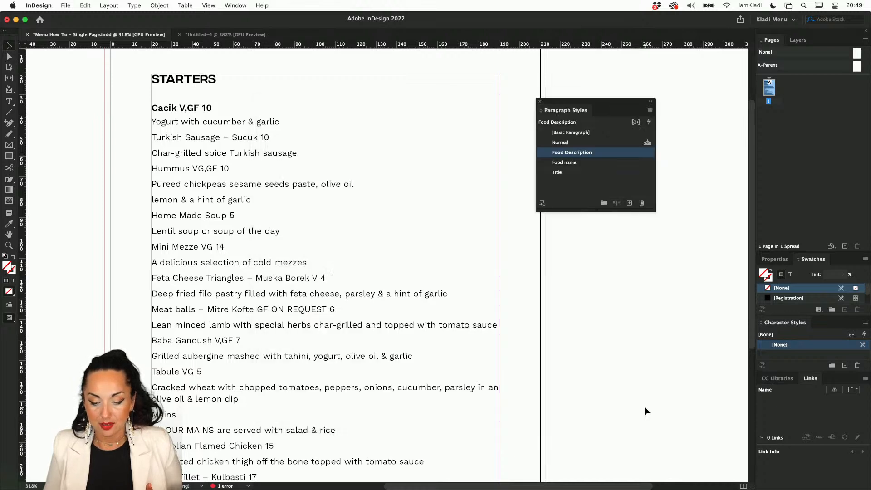
pyautogui.moveTo(605, 105); pyautogui.dragTo(666, 67)
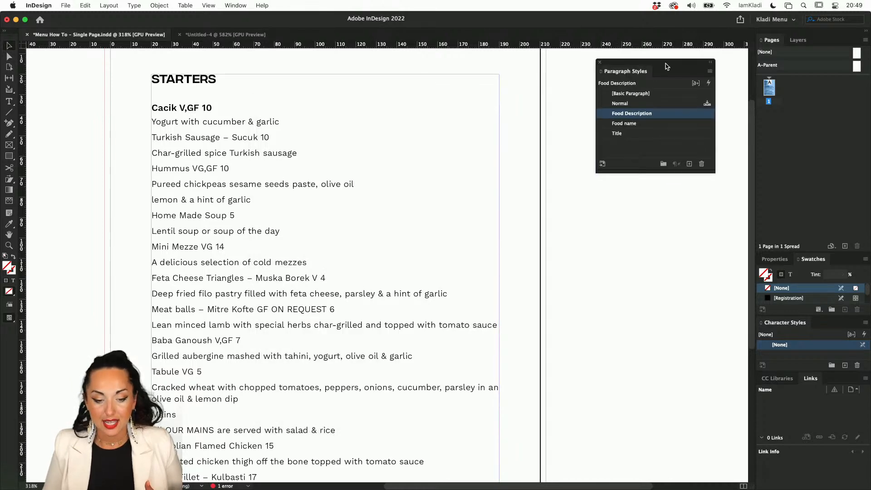
pyautogui.doubleClick(157, 110)
pyautogui.moveTo(151, 108); pyautogui.dragTo(255, 409)
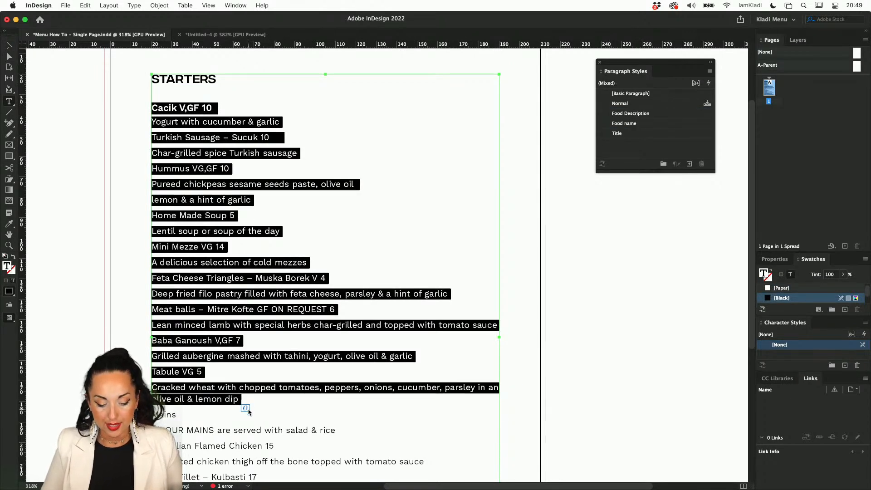
pyautogui.click(169, 412)
pyautogui.scroll(-3, 169, 411)
pyautogui.scroll(-2, 169, 410)
pyautogui.moveTo(164, 321); pyautogui.dragTo(245, 456)
pyautogui.click(237, 432)
pyautogui.scroll(-1, 236, 429)
pyautogui.scroll(-3, 236, 430)
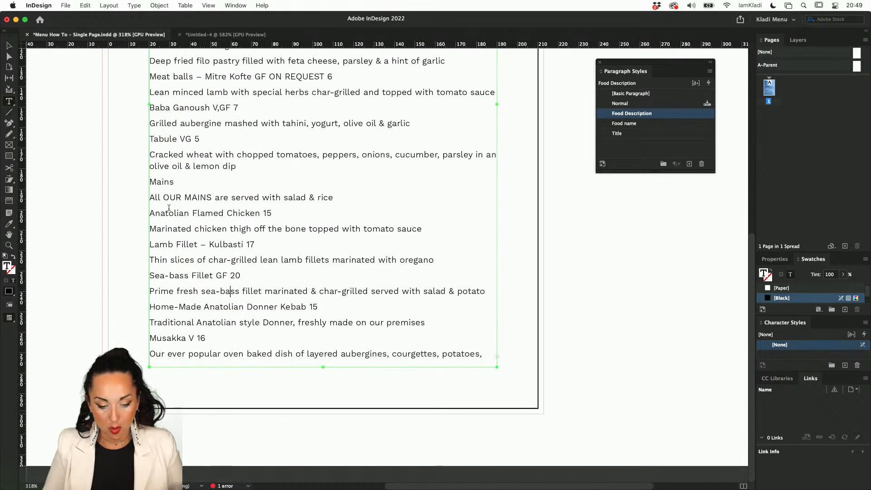
pyautogui.rightClick(152, 182)
pyautogui.click(335, 302)
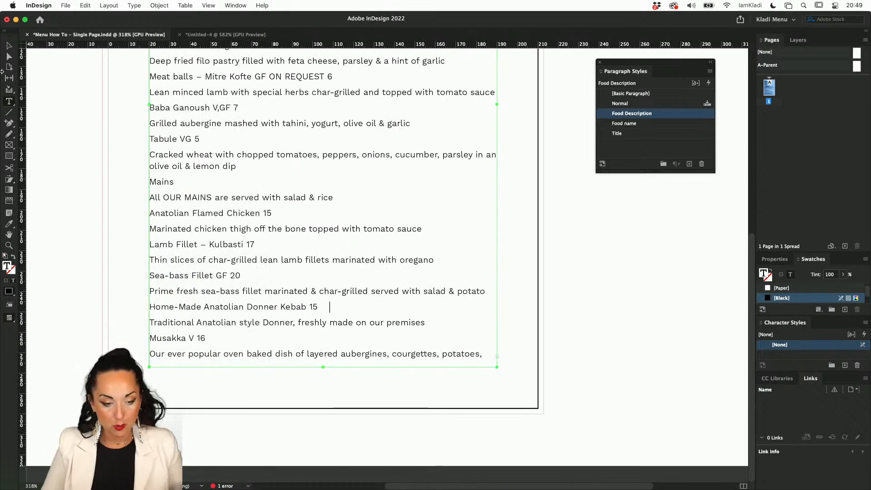
# Fit the menu text frame to its content to bring out the overset text.
pyautogui.press('Escape')
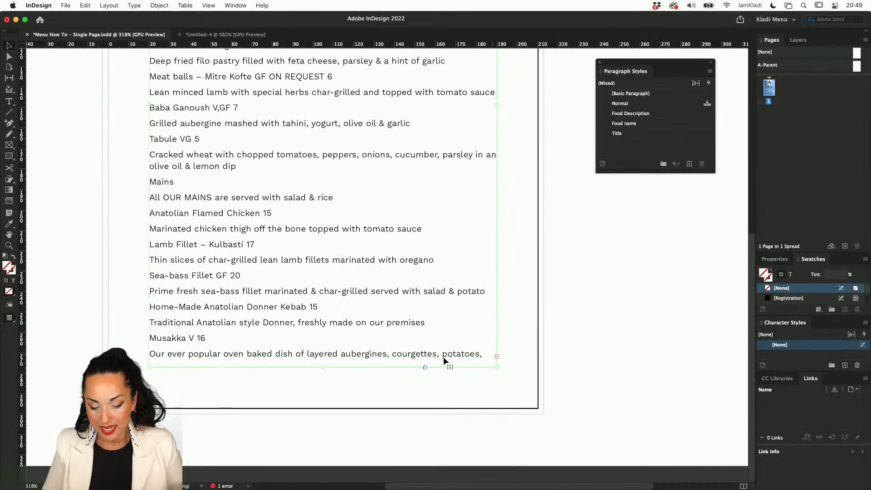
pyautogui.press('super+alt+c')
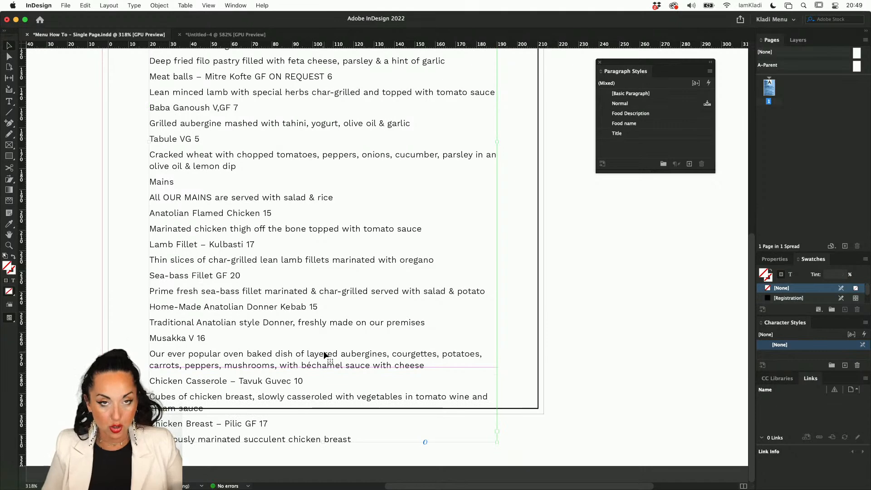
pyautogui.scroll(-1, 324, 353)
pyautogui.hscroll(-1, 324, 352)
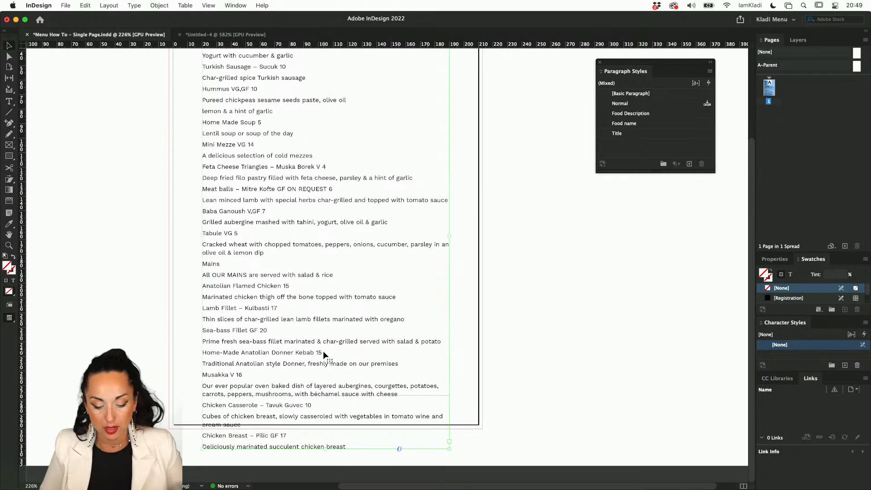
# Cut everything from the Mains heading to the end of the menu text and paste it into a new text frame beside the page.
pyautogui.tripleClick(356, 446)
pyautogui.click(358, 446)
pyautogui.moveTo(345, 436); pyautogui.dragTo(210, 265)
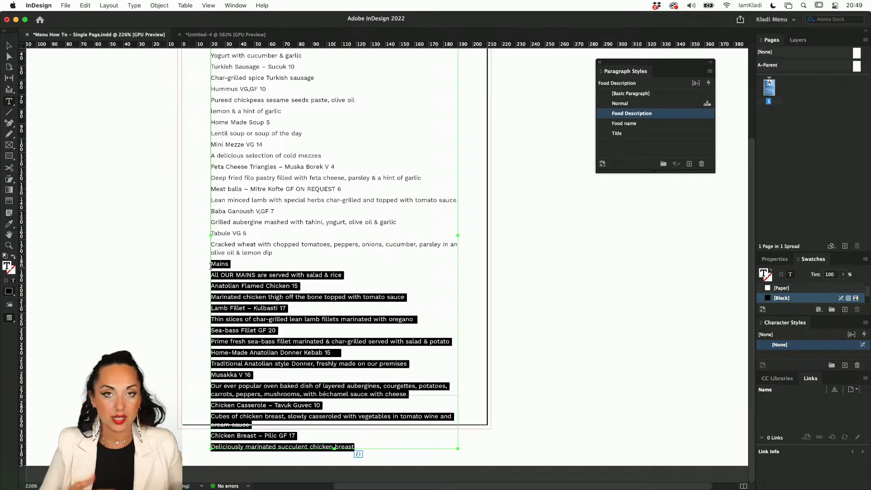
pyautogui.press('BackSpace')
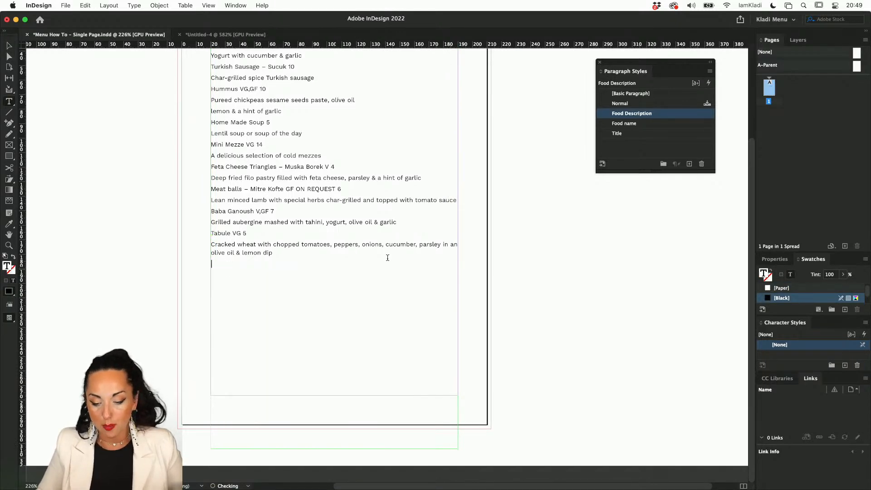
pyautogui.moveTo(538, 166); pyautogui.dragTo(714, 356)
pyautogui.press('super+v')
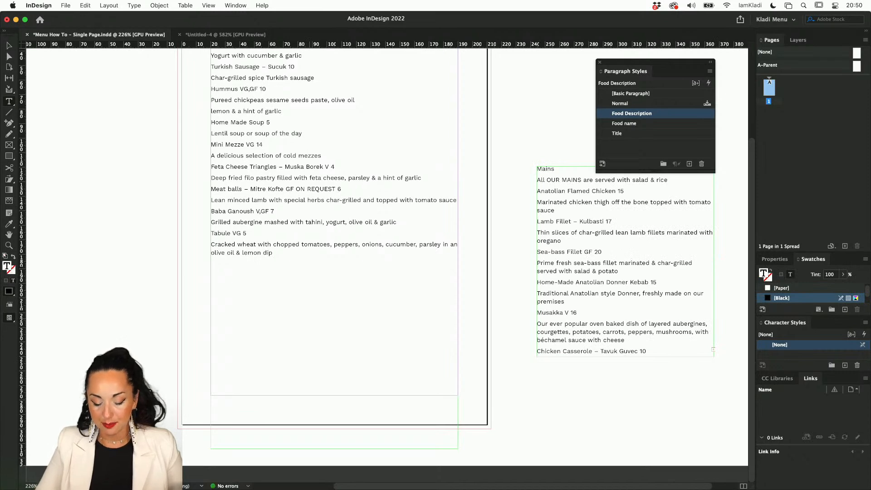
pyautogui.scroll(5, 183, 266)
pyautogui.press('Escape')
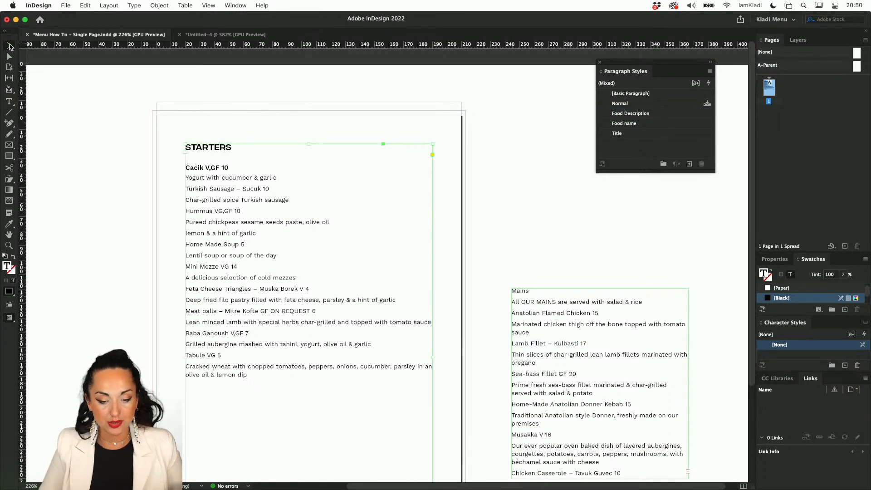
# Cut the STARTERS heading and its empty line out of the menu frame and paste the heading as a separate text frame.
pyautogui.doubleClick(226, 150)
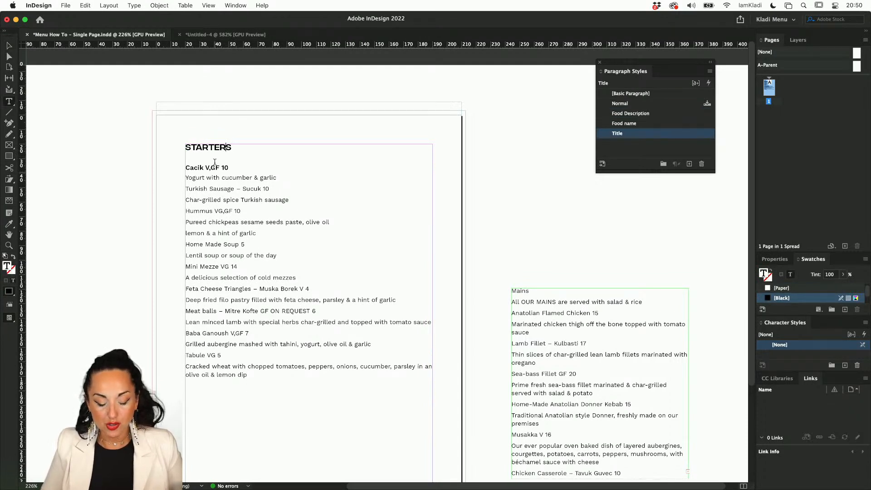
pyautogui.doubleClick(220, 146)
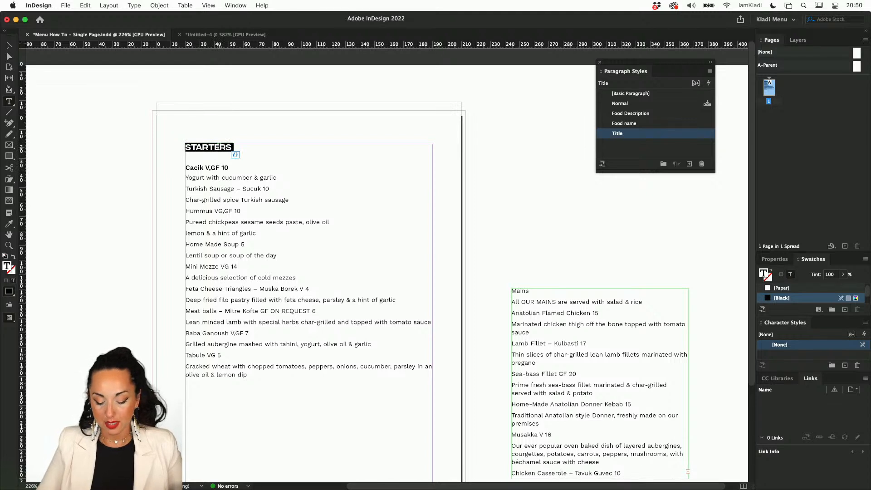
pyautogui.press('BackSpace')
pyautogui.press('Delete')
pyautogui.click(9, 46)
pyautogui.click(85, 102)
pyautogui.press('super+v')
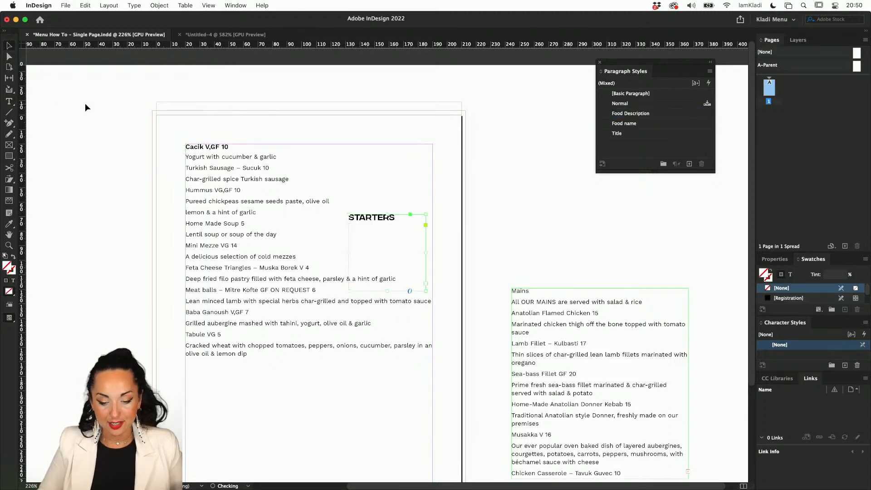
# Fit the STARTERS frame to its text, place it at the page's top-left margin corner, and move the dish list frame down below it.
pyautogui.press('super+alt+c')
pyautogui.moveTo(379, 219); pyautogui.dragTo(216, 150)
pyautogui.moveTo(230, 199); pyautogui.dragTo(232, 253)
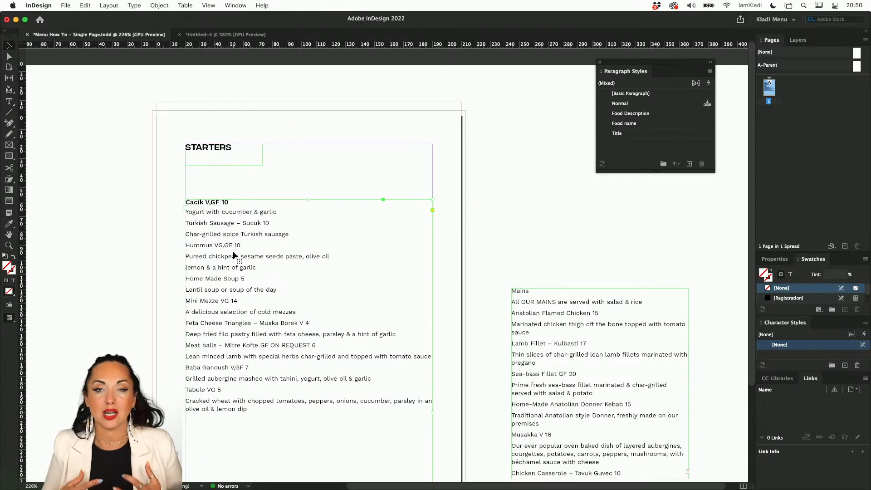
# Apply the Food name paragraph style to the Turkish Sausage – Sucuk line.
pyautogui.scroll(5, 233, 253)
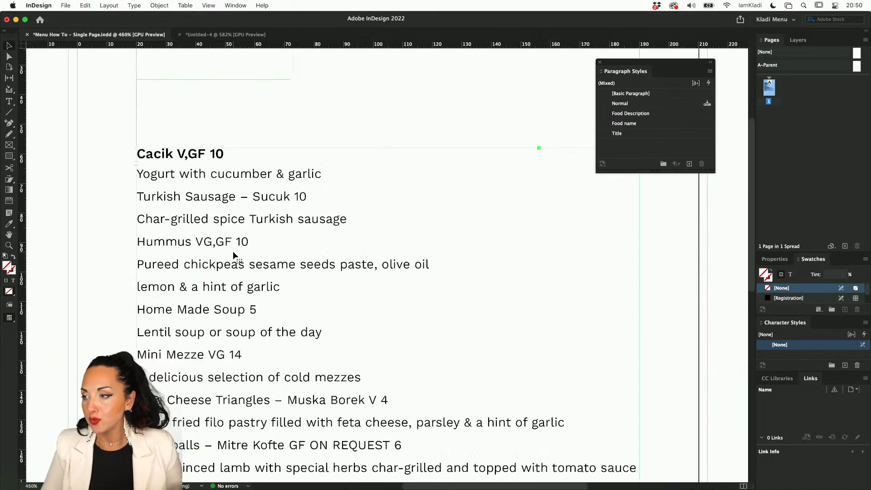
pyautogui.hscroll(-4, 233, 254)
pyautogui.scroll(4, 232, 253)
pyautogui.scroll(-2, 233, 253)
pyautogui.scroll(-3, 232, 252)
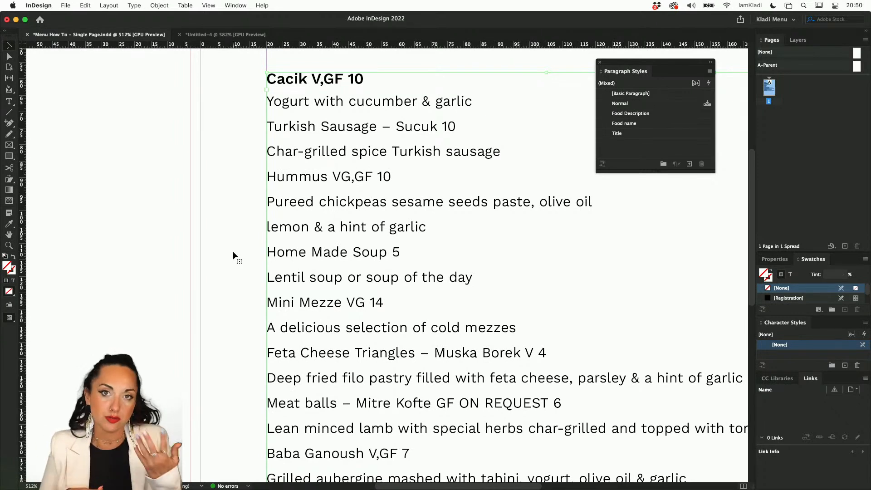
pyautogui.doubleClick(316, 128)
pyautogui.tripleClick(317, 128)
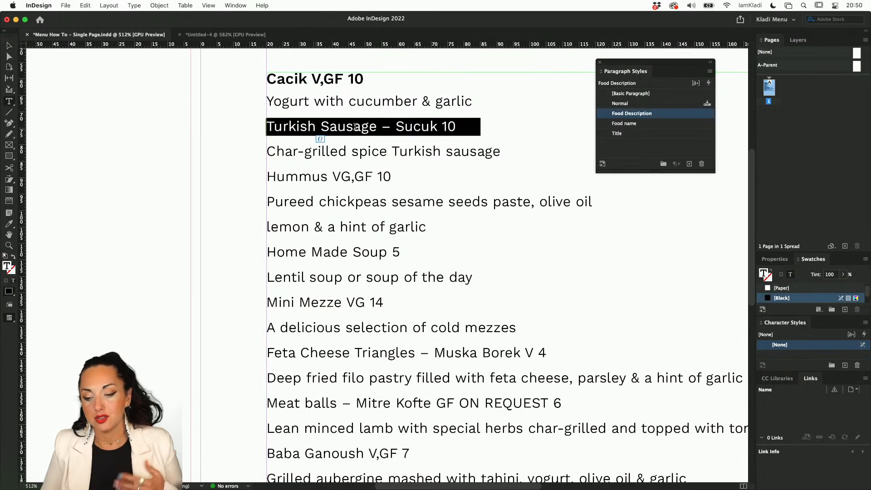
pyautogui.click(628, 124)
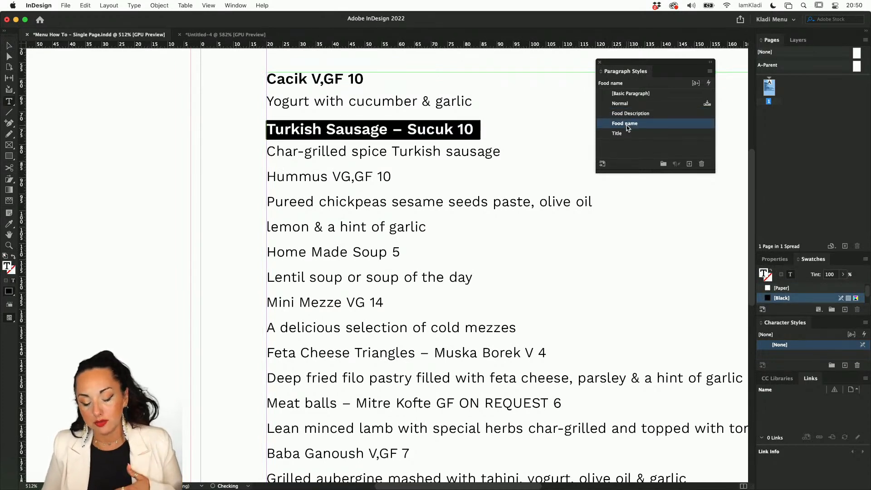
pyautogui.press('Escape')
# Apply Food Description then Next Style to the whole Starters dish list frame and check the alternating styles down the list.
pyautogui.scroll(5, 116, 117)
pyautogui.hscroll(5, 116, 117)
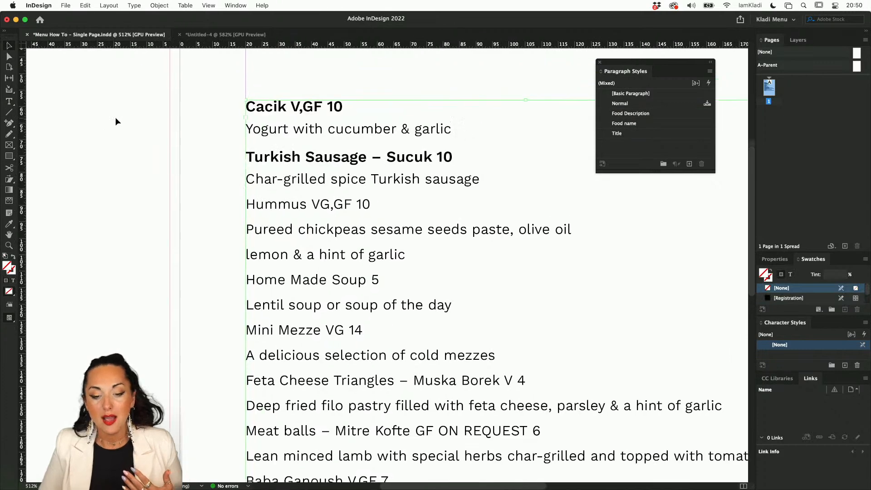
pyautogui.scroll(2, 177, 153)
pyautogui.hscroll(2, 177, 153)
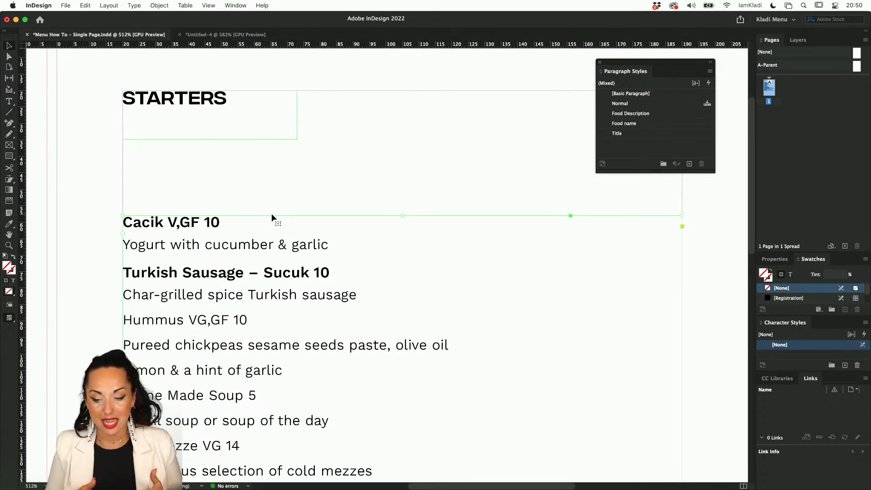
pyautogui.rightClick(655, 117)
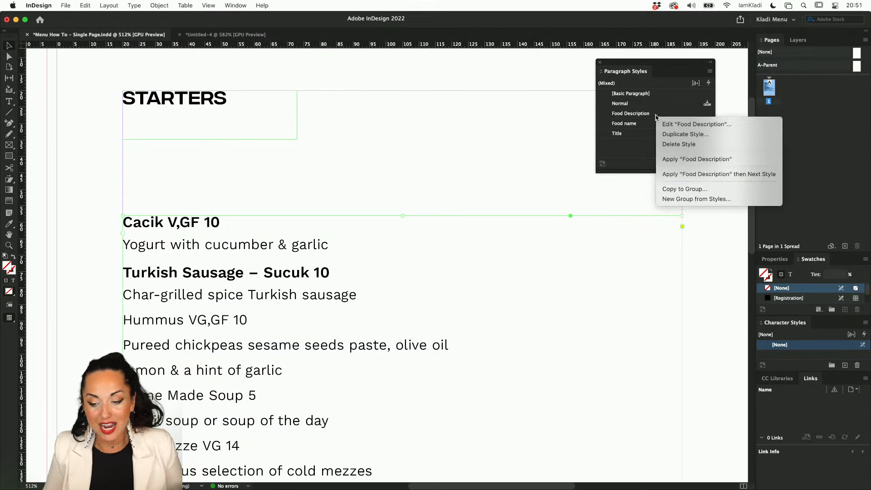
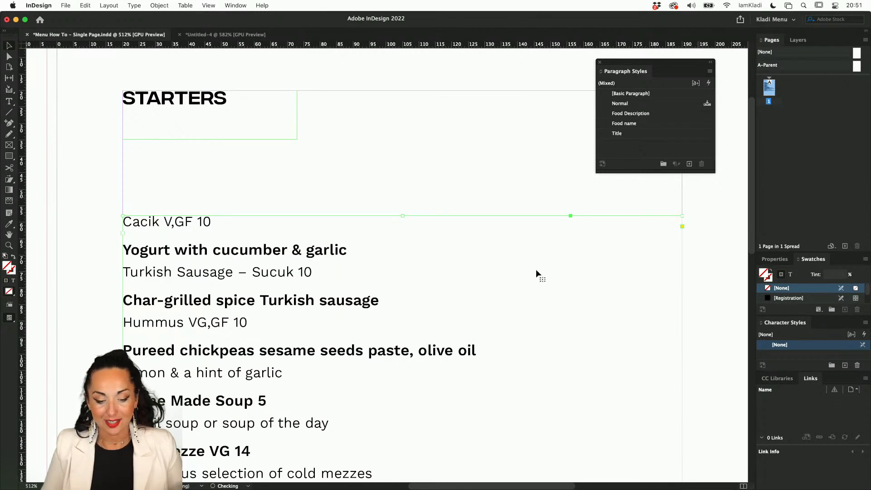
pyautogui.scroll(-10, 489, 304)
pyautogui.scroll(-1, 488, 304)
pyautogui.scroll(3, 489, 303)
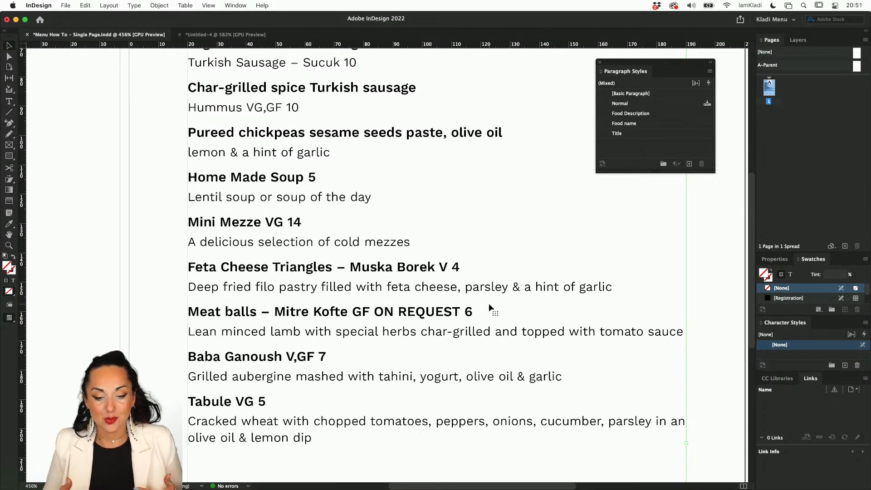
# Apply Food name then Next Style to the whole Starters dish list frame and check the alternating styles down the list.
pyautogui.scroll(8, 488, 303)
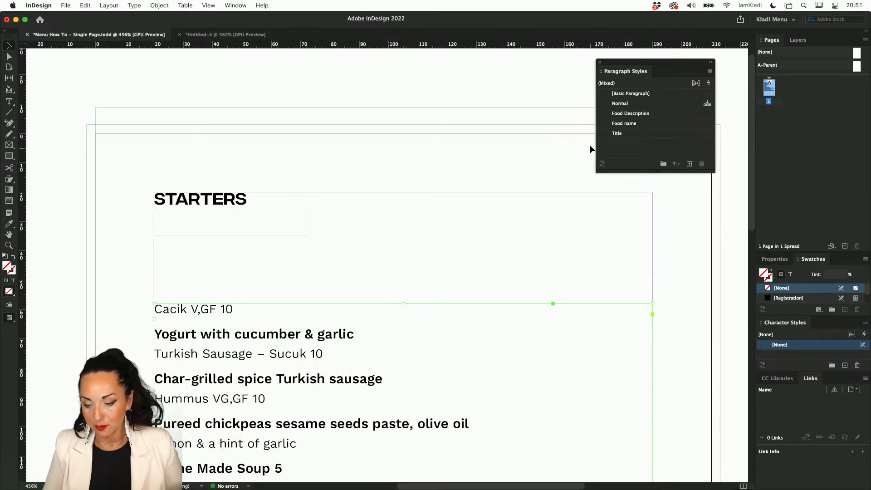
pyautogui.rightClick(651, 127)
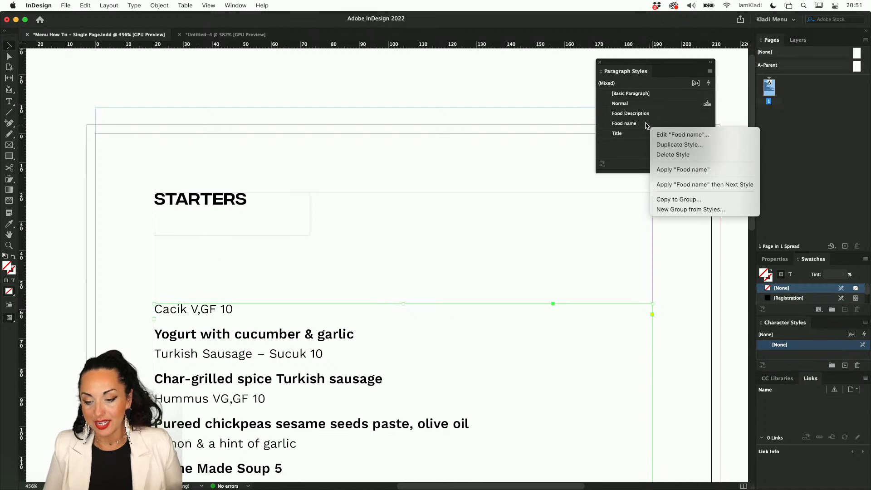
pyautogui.click(700, 186)
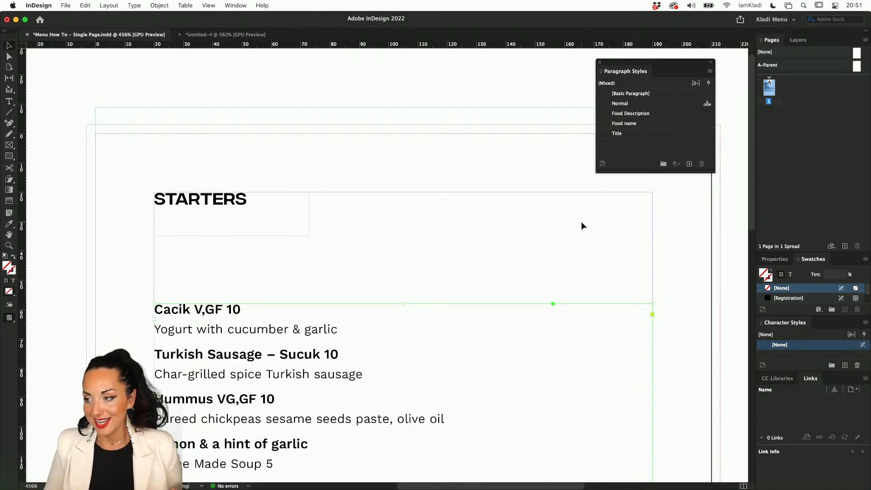
pyautogui.scroll(-5, 582, 225)
pyautogui.hscroll(-2, 583, 225)
pyautogui.scroll(-1, 582, 226)
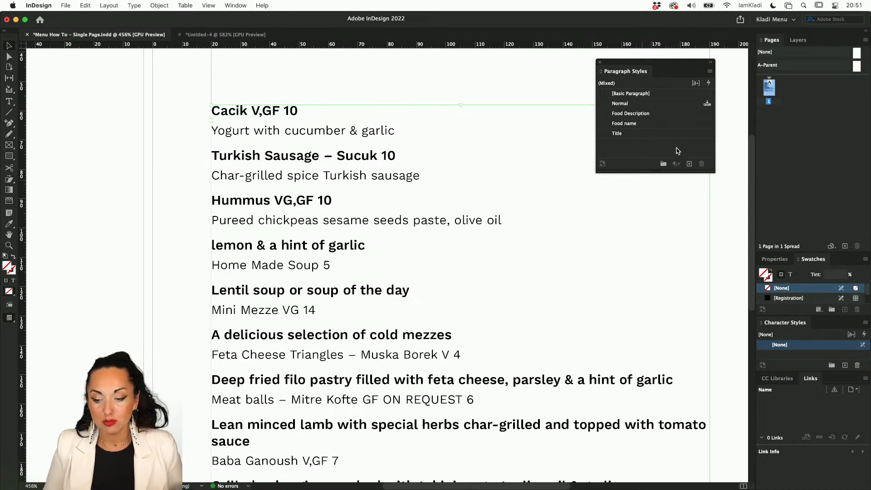
# Set the entire dish list to the Food name style and reapply Food name then Next Style to it.
pyautogui.click(625, 123)
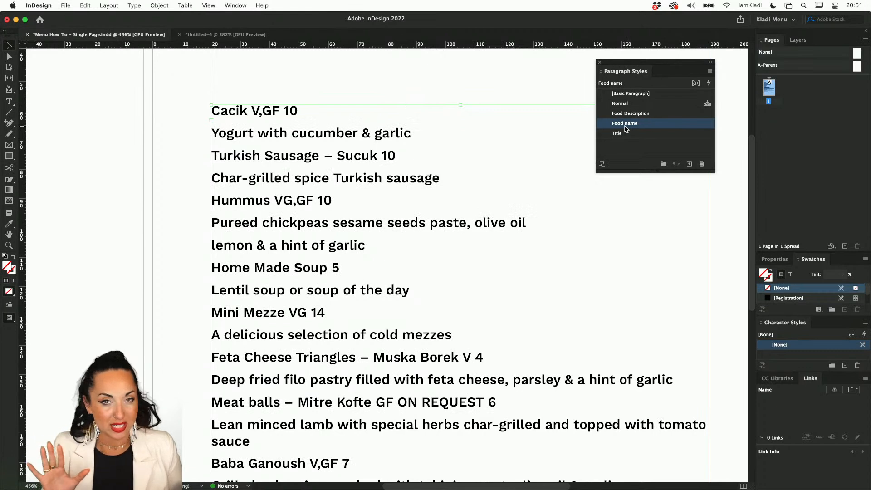
pyautogui.rightClick(650, 124)
pyautogui.click(651, 122)
pyautogui.rightClick(652, 123)
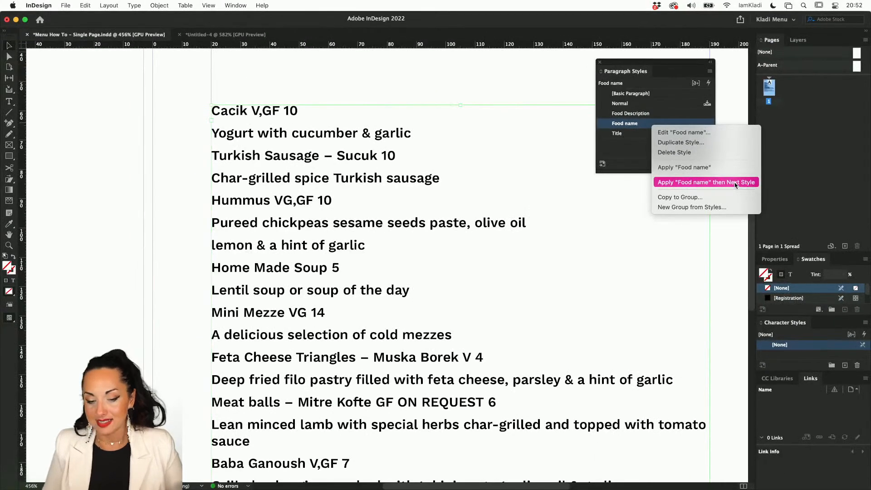
pyautogui.click(735, 183)
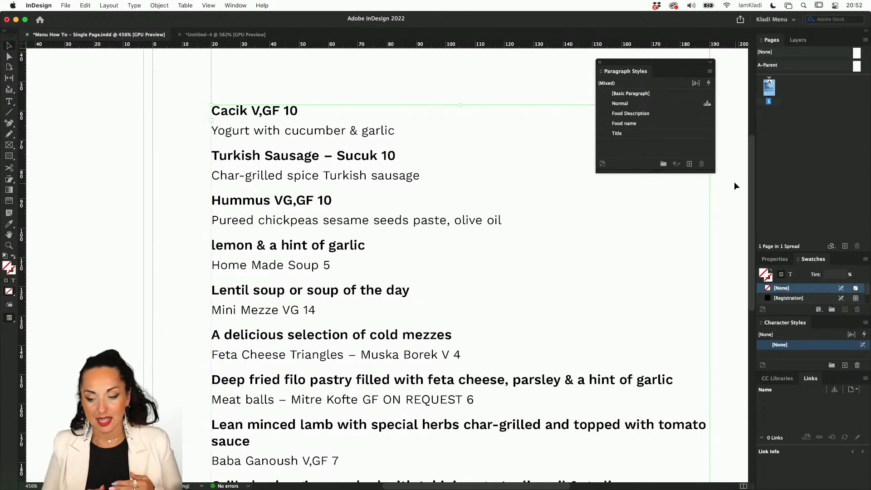
# Review the general options of the Food Description paragraph style, including its Next Style setting.
pyautogui.click(663, 114)
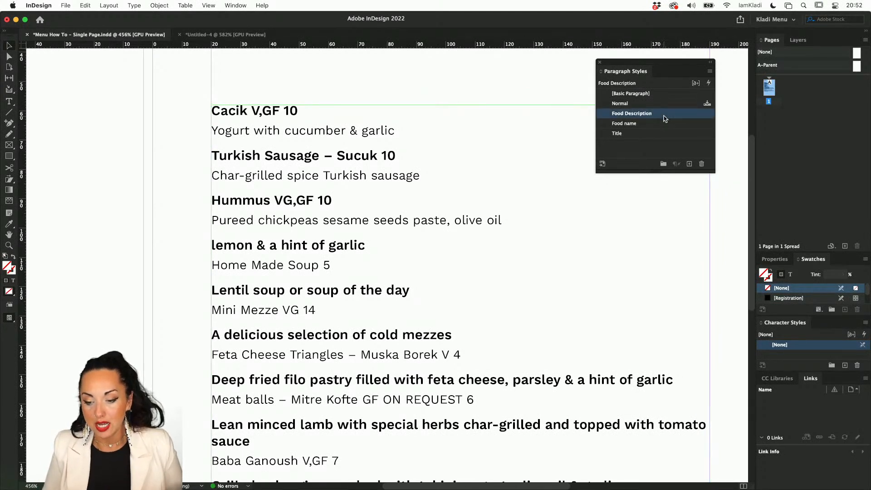
pyautogui.click(667, 116)
pyautogui.doubleClick(684, 116)
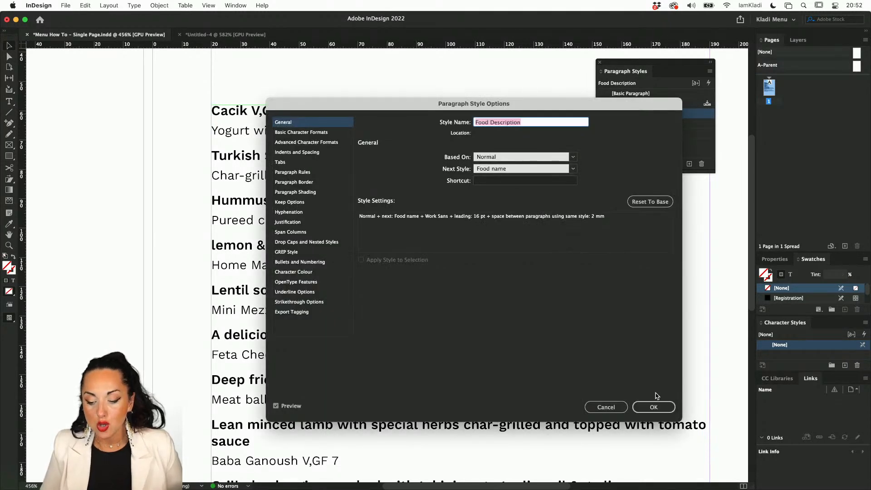
pyautogui.click(661, 407)
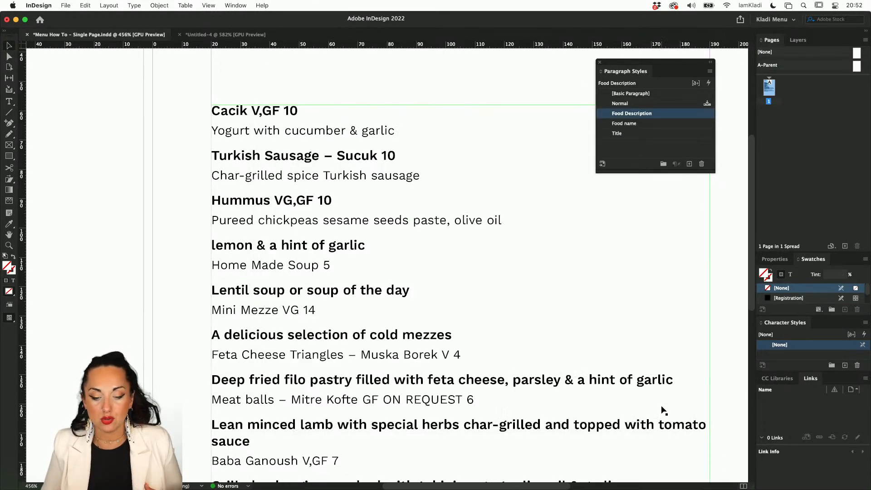
# Replace the space before the price in the Cacik V,GF line with a tab.
pyautogui.click(289, 114)
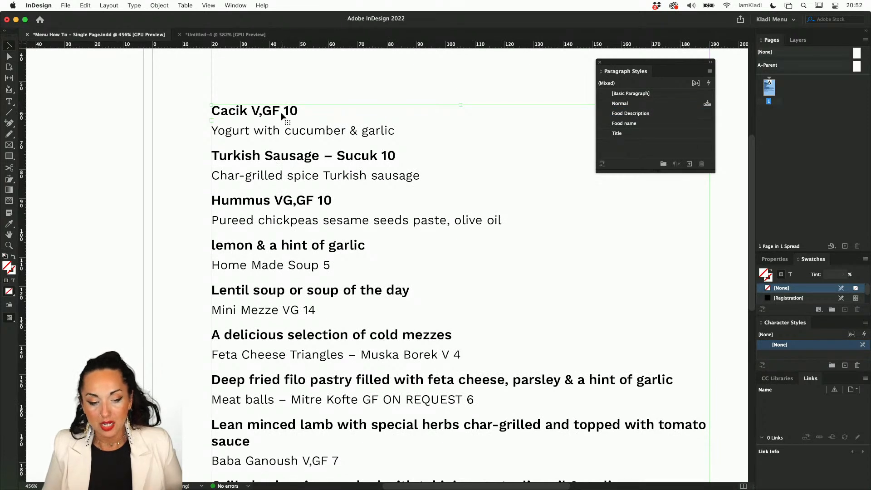
pyautogui.doubleClick(278, 108)
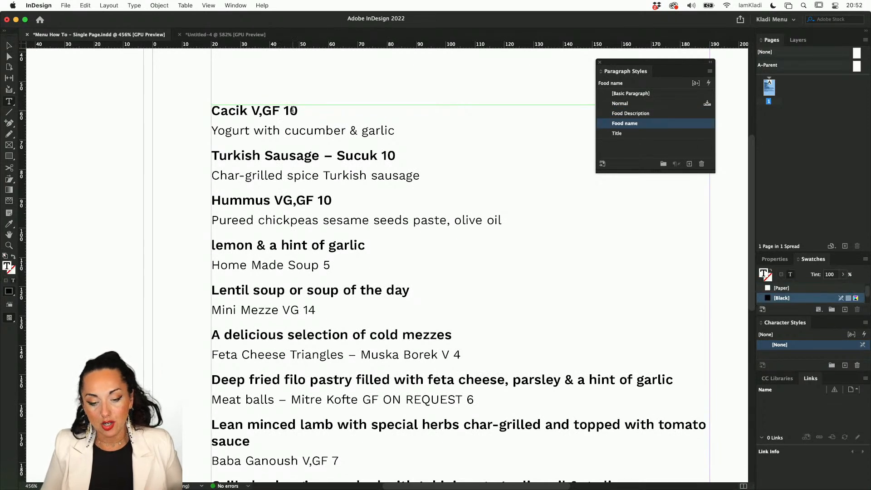
pyautogui.moveTo(284, 110); pyautogui.dragTo(282, 110)
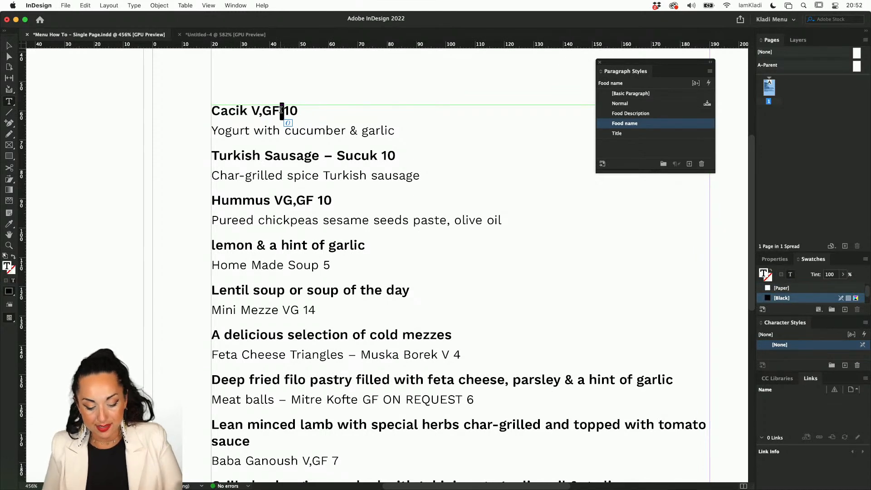
pyautogui.write('`')
pyautogui.click(340, 131)
pyautogui.press('BackSpace')
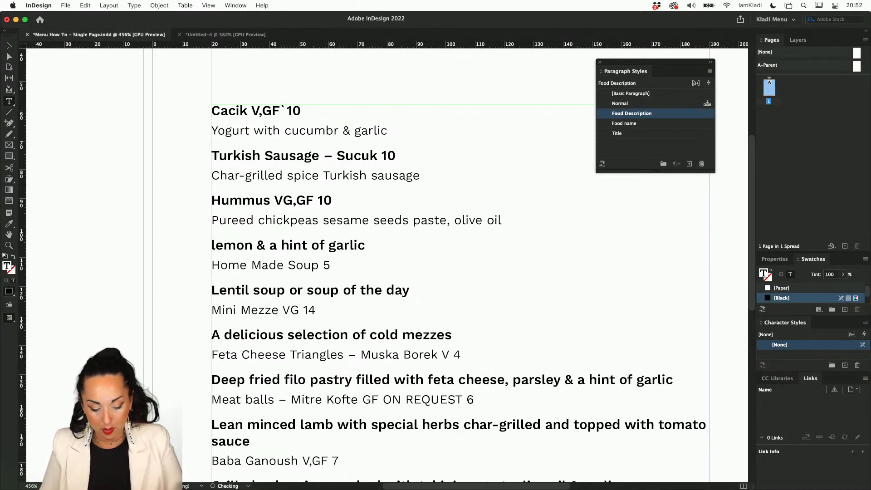
pyautogui.press('Tab')
pyautogui.press('BackSpace')
pyautogui.moveTo(292, 110); pyautogui.dragTo(281, 109)
pyautogui.click(294, 110)
pyautogui.press('BackSpace')
pyautogui.press('Tab')
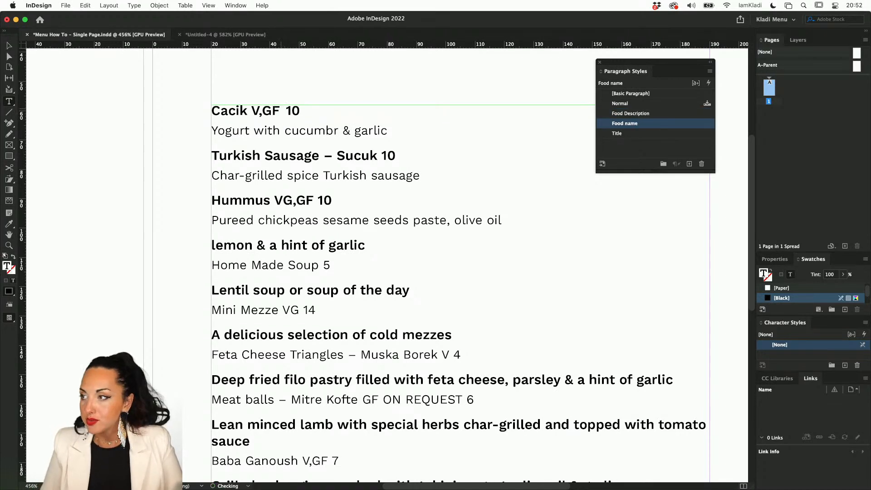
# Show the hidden characters in the dish list frame.
pyautogui.click(11, 46)
pyautogui.press('super+alt+i')
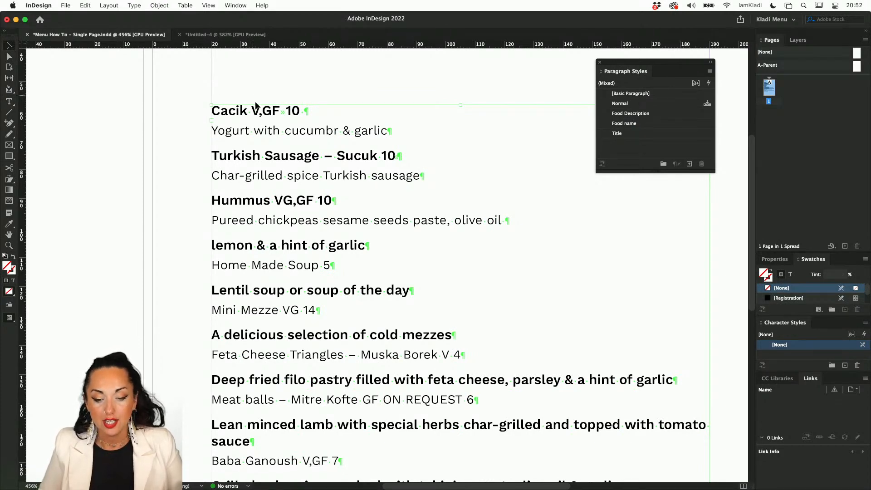
pyautogui.scroll(2, 258, 109)
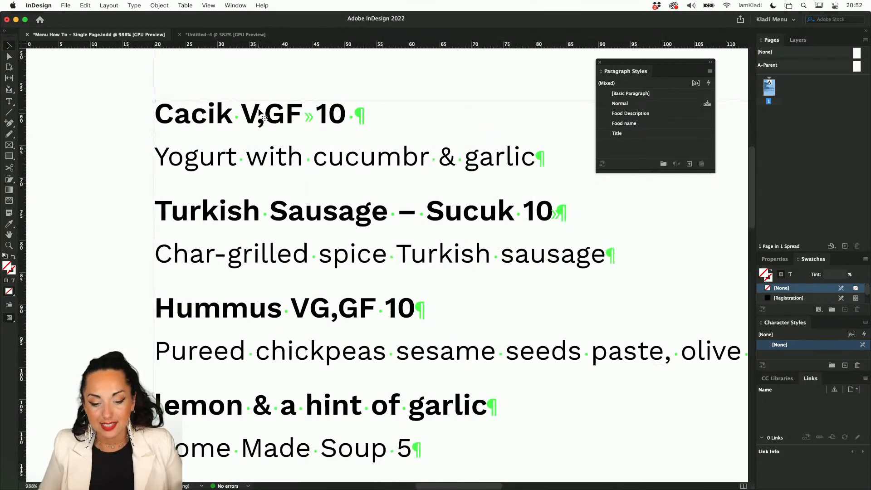
# Replace the space before the price with a tab in the Turkish Sausage – Sucuk and Hummus VG,GF lines.
pyautogui.doubleClick(523, 211)
pyautogui.moveTo(523, 211); pyautogui.dragTo(517, 208)
pyautogui.press('Tab')
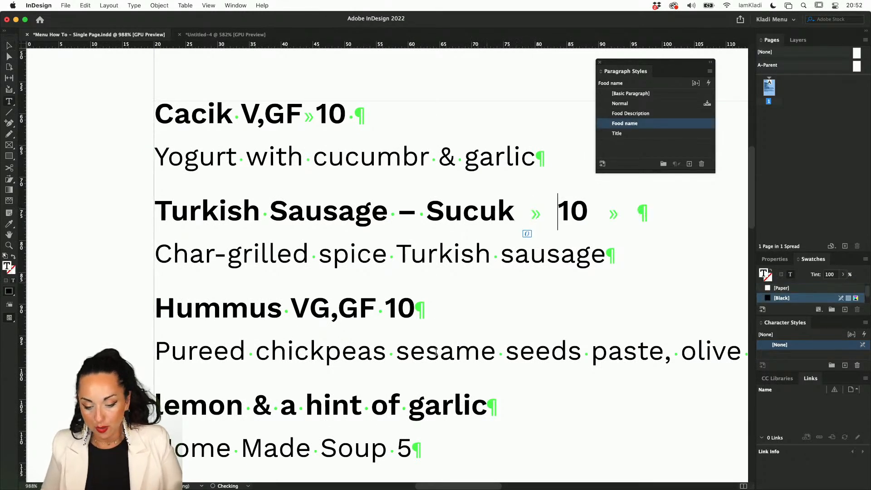
pyautogui.doubleClick(379, 309)
pyautogui.press('Tab')
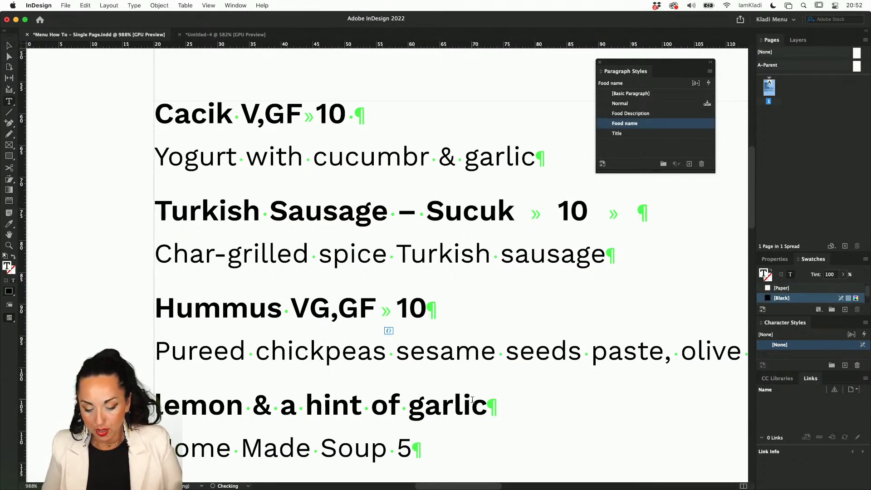
# Join the lemon & a hint of garlic line to the Hummus description above it using a forced line break.
pyautogui.scroll(-10, 470, 398)
pyautogui.scroll(10, 284, 249)
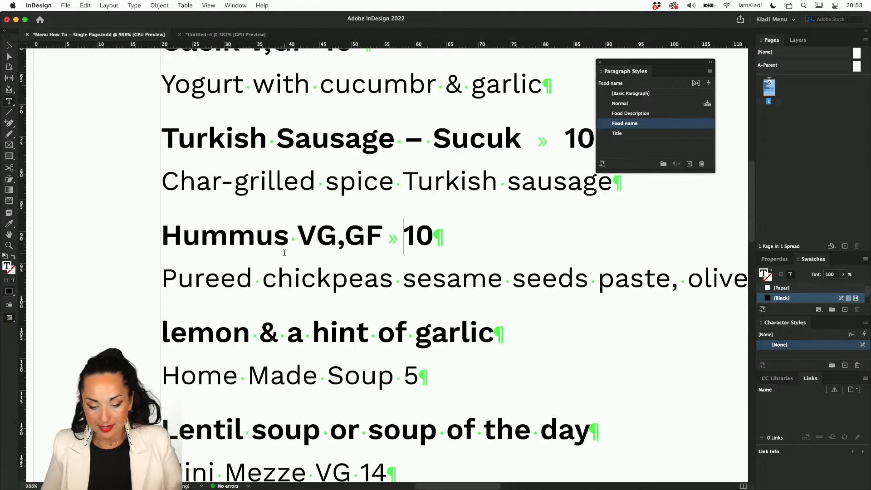
pyautogui.click(172, 309)
pyautogui.press('BackSpace')
pyautogui.press('BackSpace')
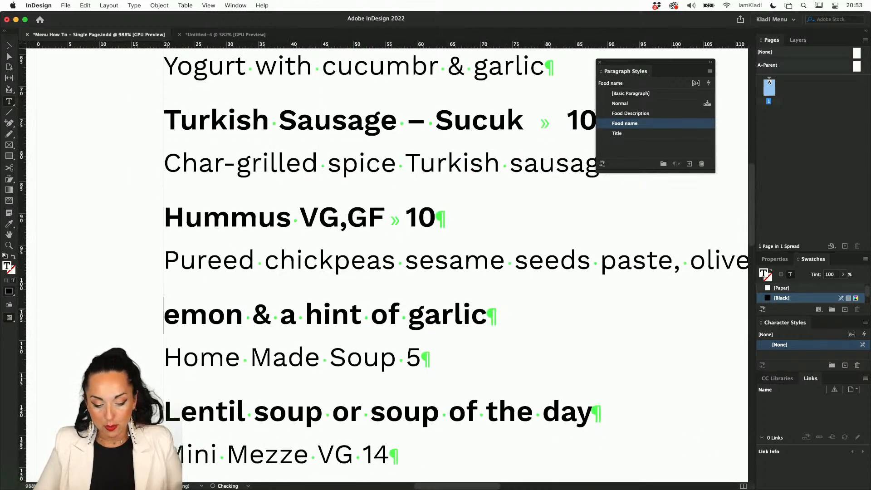
pyautogui.hotkey('shift', 'Return')
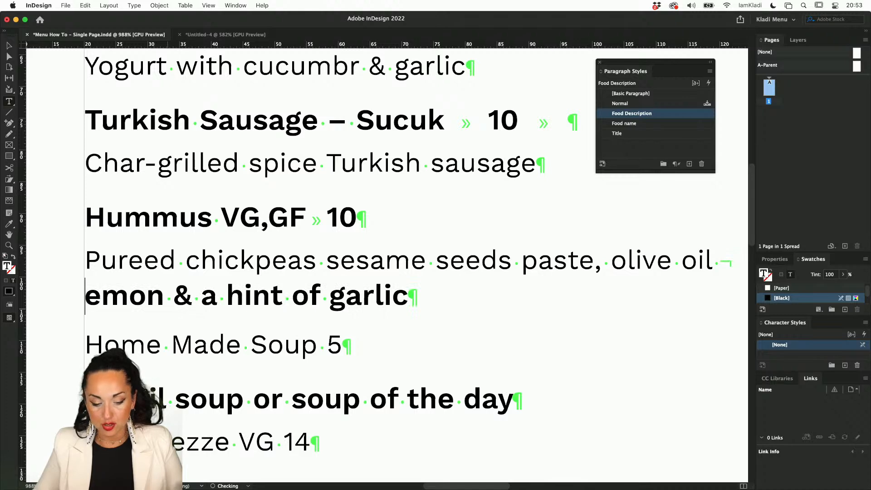
pyautogui.moveTo(408, 301); pyautogui.dragTo(2, 291)
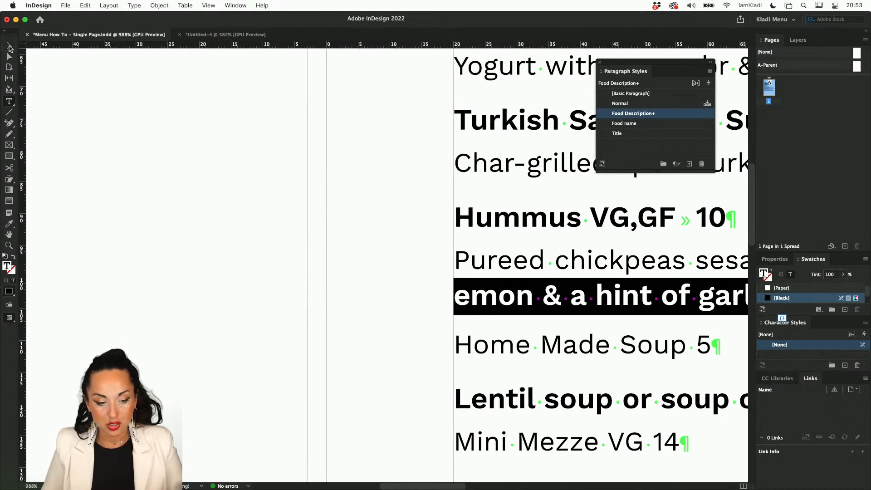
# Reapply Food name then Next Style to the whole dish list frame and check the styling down to the Tabule entry.
pyautogui.press('Escape')
pyautogui.scroll(-1, 295, 209)
pyautogui.hscroll(10, 295, 205)
pyautogui.scroll(3, 295, 205)
pyautogui.hscroll(-5, 295, 205)
pyautogui.scroll(-3, 295, 205)
pyautogui.hscroll(-2, 295, 205)
pyautogui.hscroll(3, 295, 205)
pyautogui.scroll(3, 295, 205)
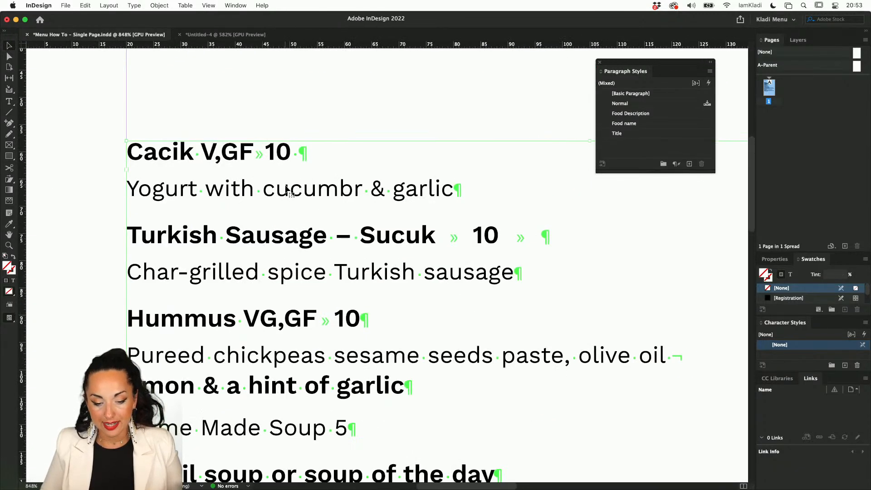
pyautogui.rightClick(652, 124)
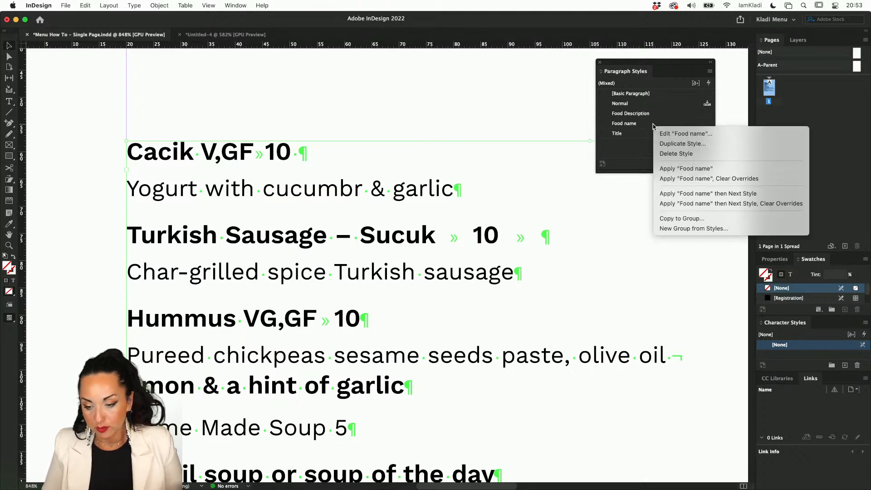
pyautogui.click(693, 194)
pyautogui.scroll(-10, 529, 334)
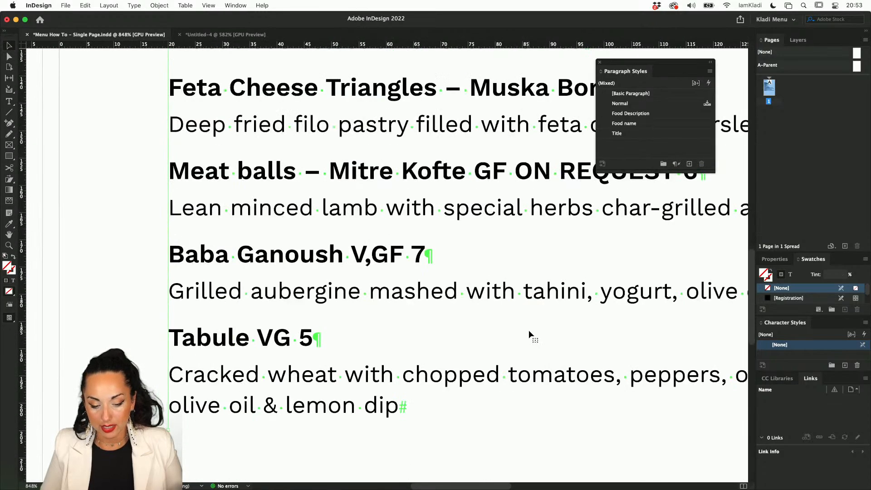
pyautogui.scroll(10, 529, 330)
pyautogui.hscroll(2, 529, 330)
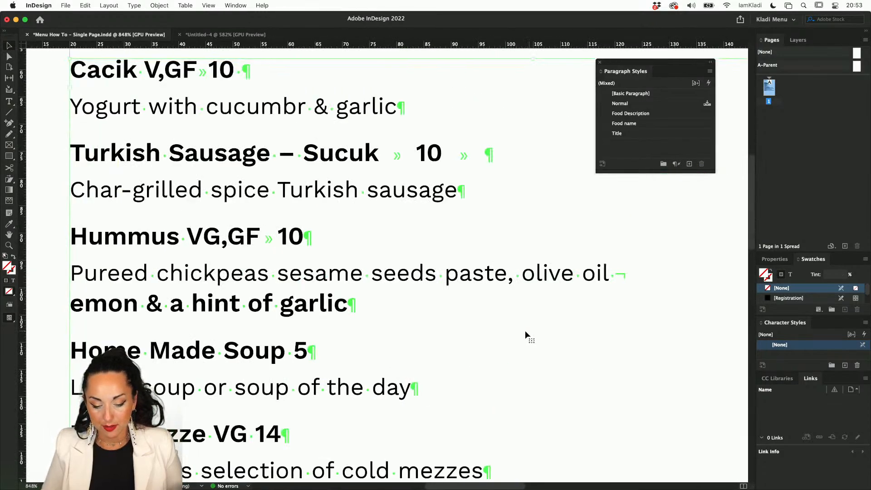
# Replace the space before the price with a tab in the Home Made Soup and Mini Mezze VG lines.
pyautogui.doubleClick(291, 352)
pyautogui.tripleClick(291, 351)
pyautogui.click(290, 351)
pyautogui.hotkey('shift', 'Right')
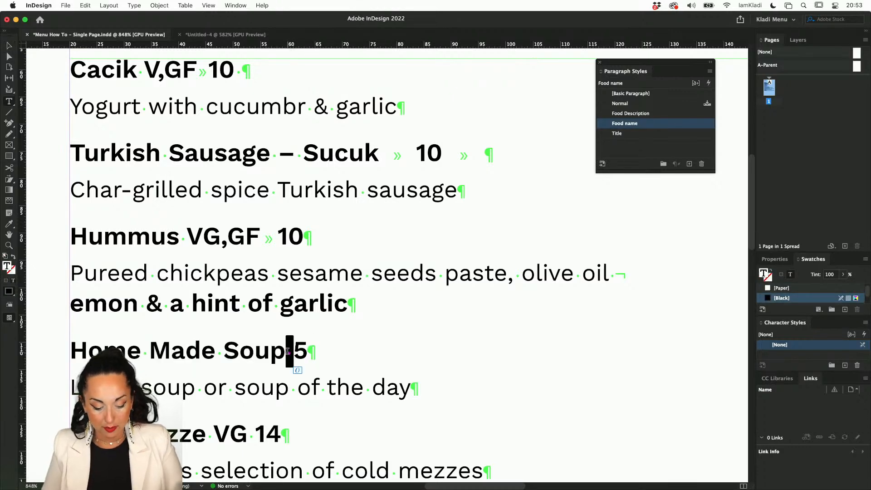
pyautogui.press('Tab')
pyautogui.click(257, 427)
pyautogui.hotkey('shift', 'Left')
pyautogui.press('Tab')
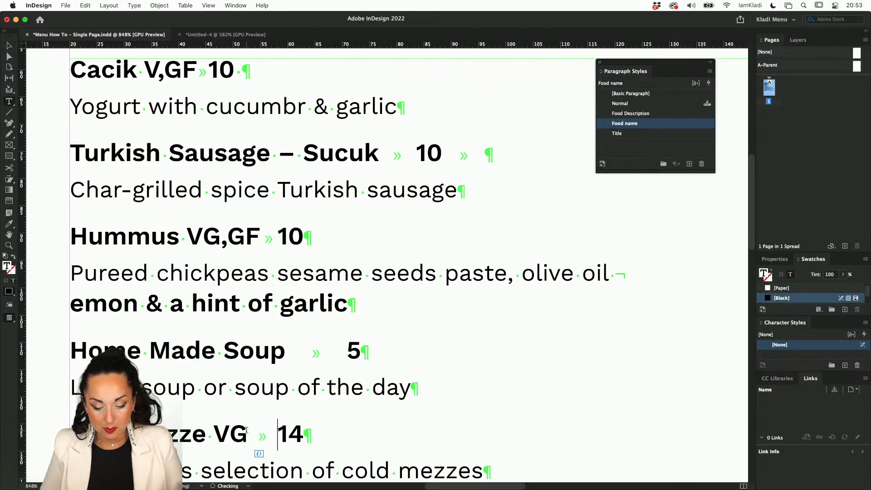
# Replace the space before the price with a tab in the Baba Ganoush V,GF and Tabule VG lines.
pyautogui.scroll(-10, 247, 430)
pyautogui.hscroll(-2, 246, 430)
pyautogui.doubleClick(369, 299)
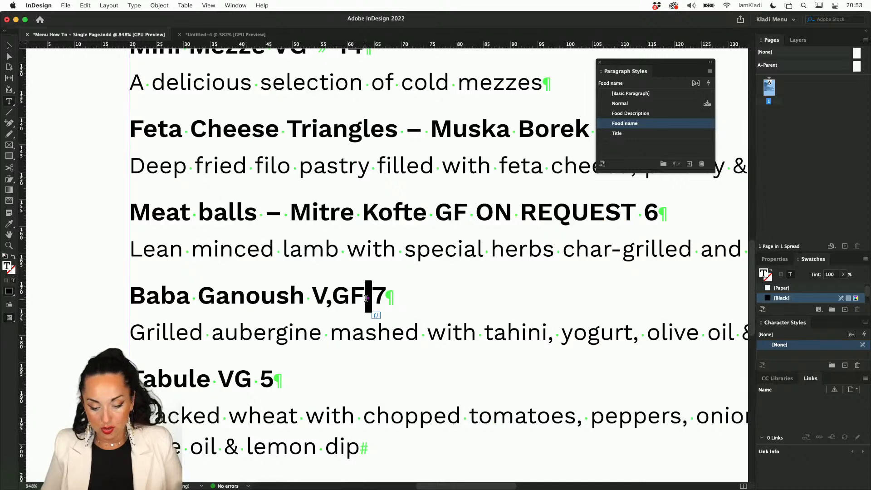
pyautogui.press('Tab')
pyautogui.doubleClick(255, 377)
pyautogui.press('Tab')
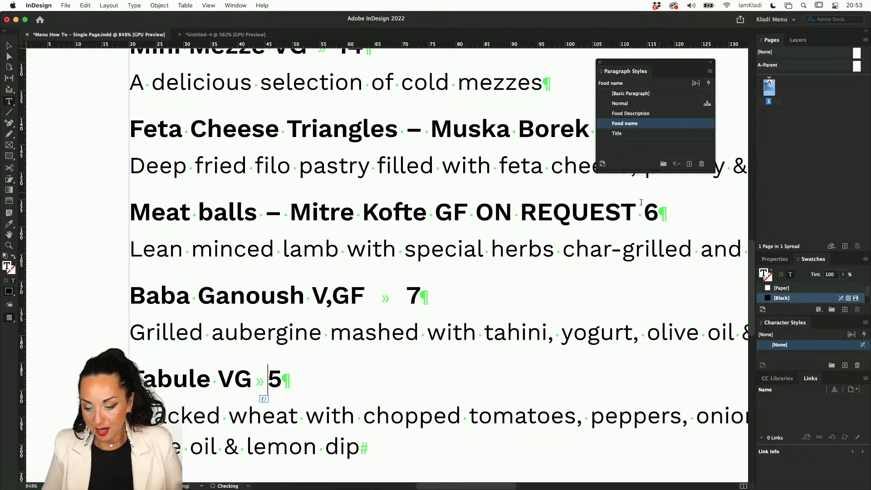
# Put a single tab before the price in the Meat balls – Mitre Kofte and Feta Cheese Triangles – Muska Borek lines.
pyautogui.doubleClick(640, 212)
pyautogui.press('Tab')
pyautogui.scroll(5, 624, 213)
pyautogui.hscroll(3, 624, 214)
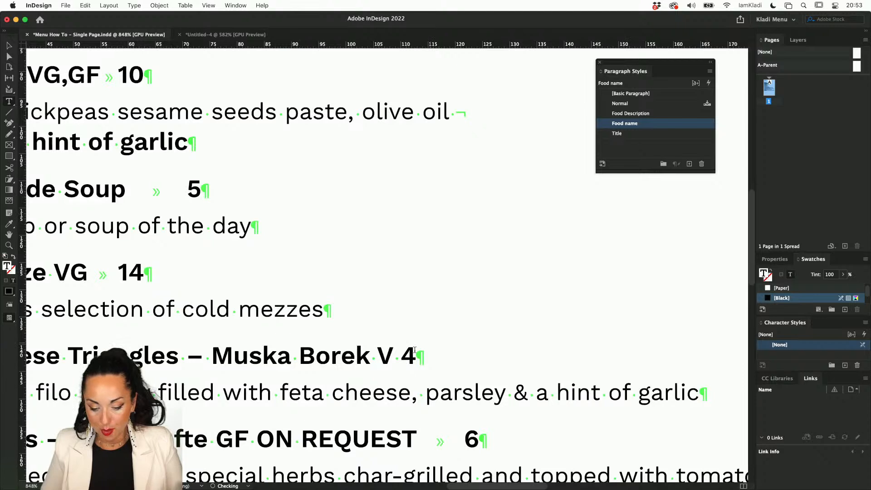
pyautogui.doubleClick(397, 356)
pyautogui.press('Tab')
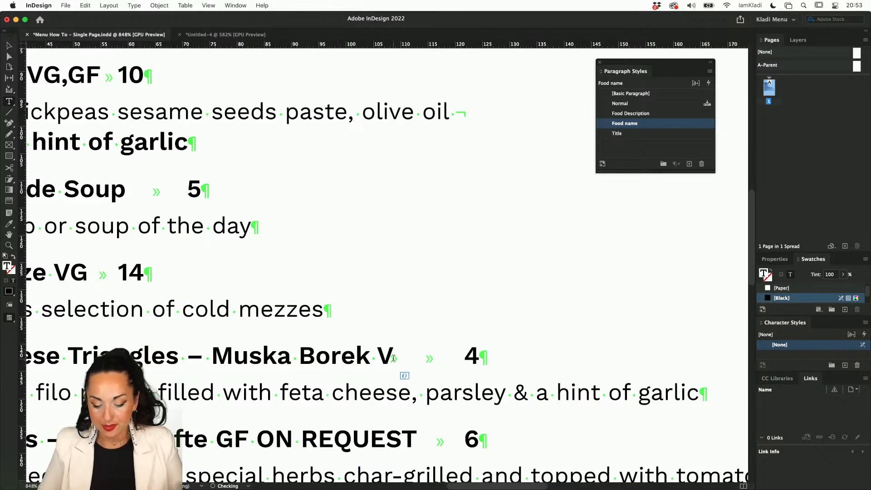
pyautogui.press('Delete')
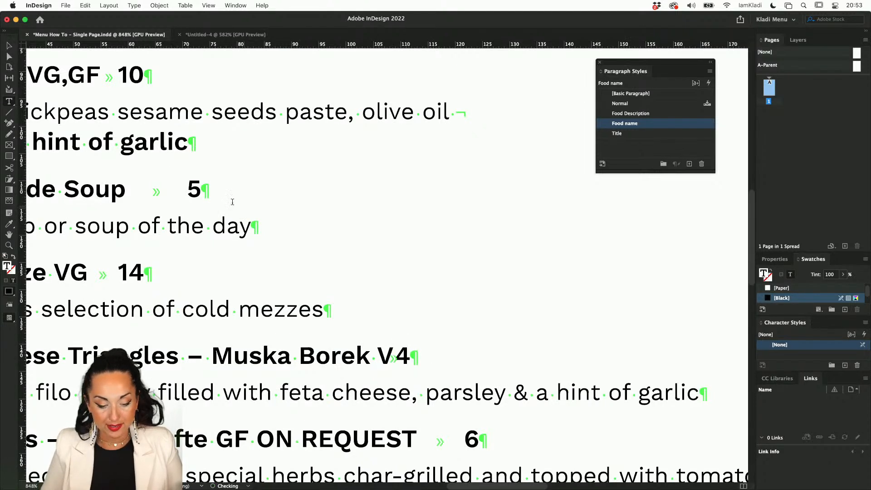
pyautogui.click(8, 45)
pyautogui.scroll(-6, 172, 145)
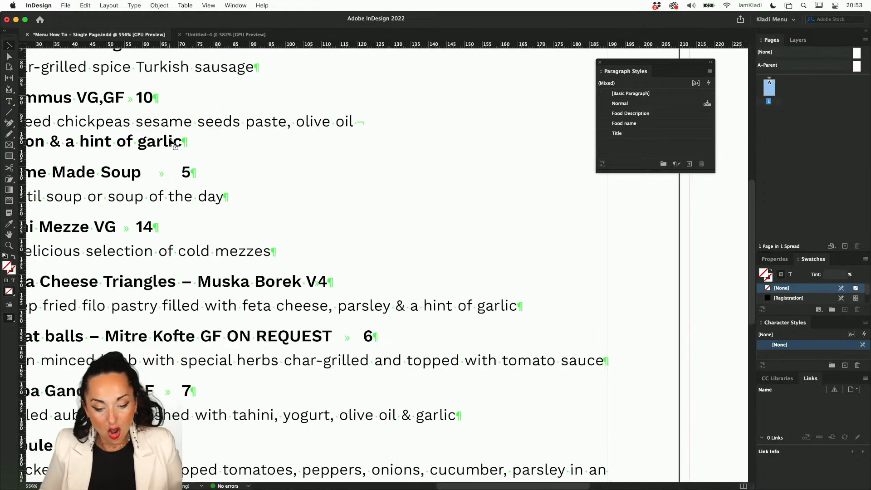
# Add a right-aligned tab stop at about 75 mm to the Food name paragraph style with preview on.
pyautogui.scroll(-3, 170, 142)
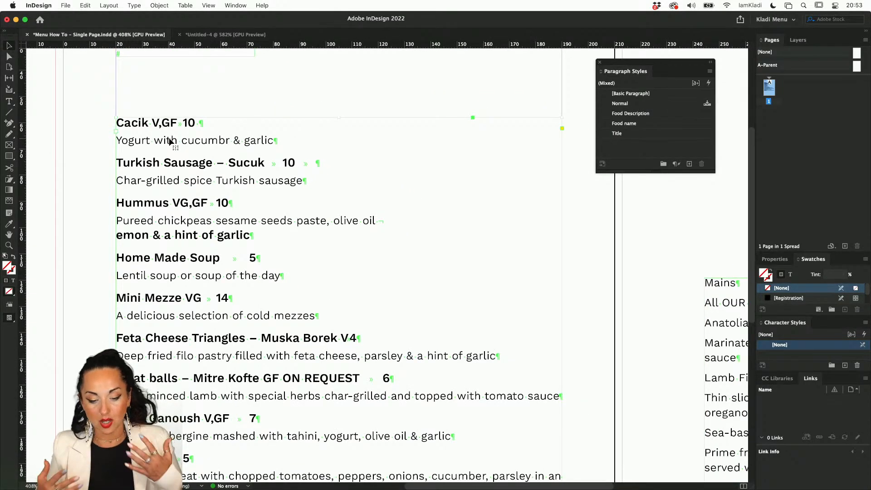
pyautogui.click(194, 70)
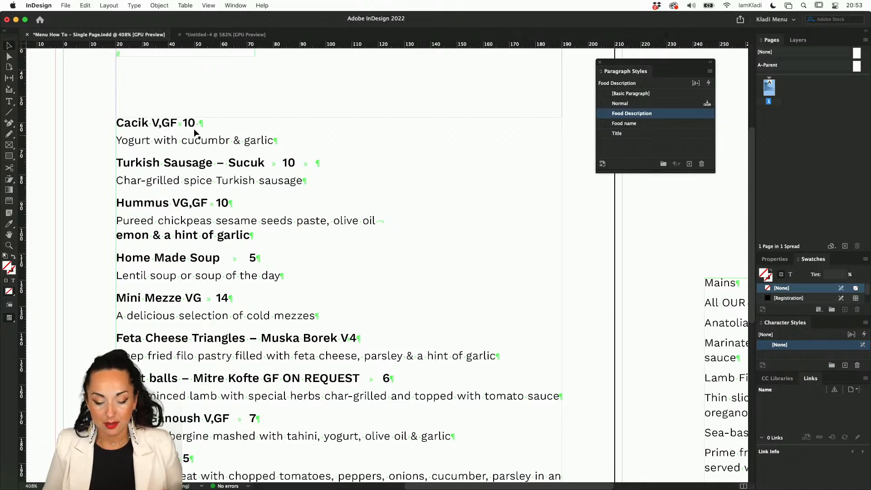
pyautogui.scroll(2, 195, 132)
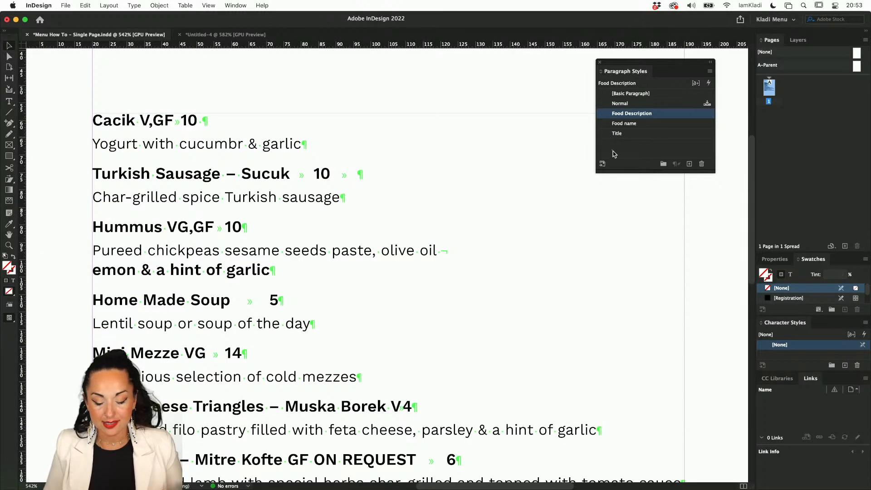
pyautogui.doubleClick(671, 124)
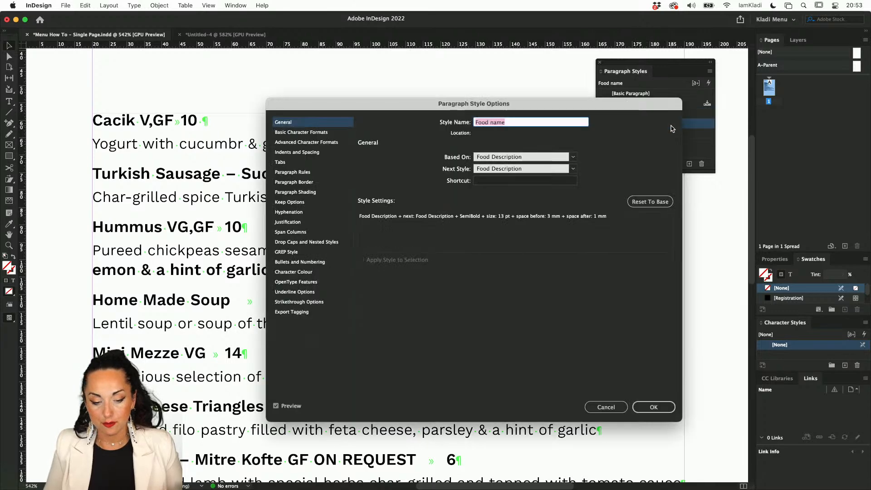
pyautogui.click(303, 163)
pyautogui.click(392, 165)
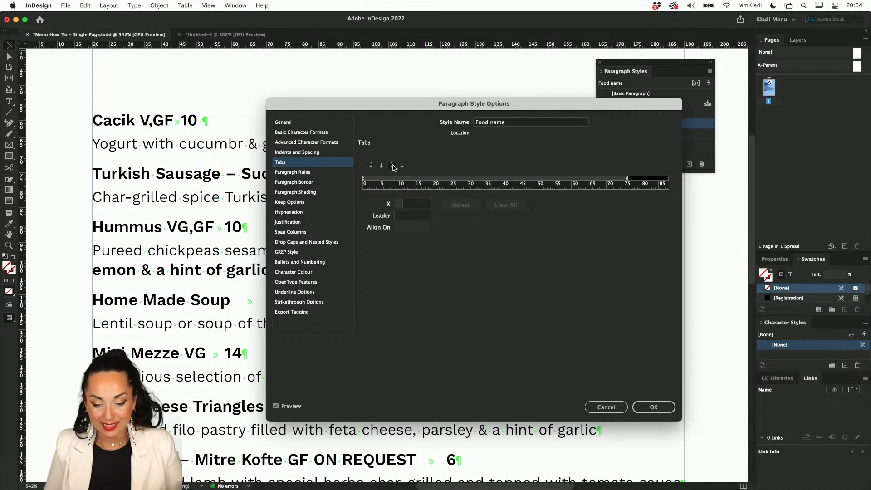
pyautogui.moveTo(456, 181); pyautogui.dragTo(507, 184)
pyautogui.moveTo(484, 105); pyautogui.dragTo(570, 102)
pyautogui.click(594, 177)
pyautogui.moveTo(594, 178); pyautogui.dragTo(702, 179)
pyautogui.moveTo(599, 108); pyautogui.dragTo(684, 78)
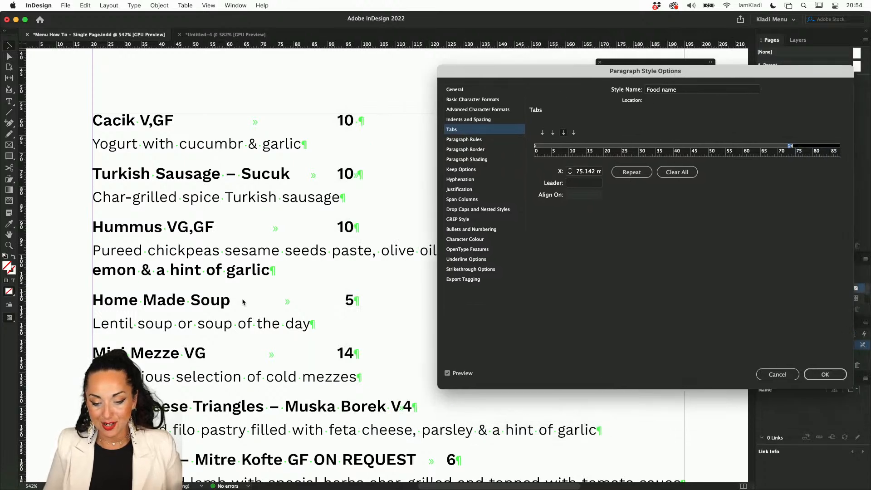
# Move the Food name style's right-aligned tab stop to about 162.6 mm and apply the style change.
pyautogui.scroll(-5, 243, 302)
pyautogui.scroll(-1, 243, 301)
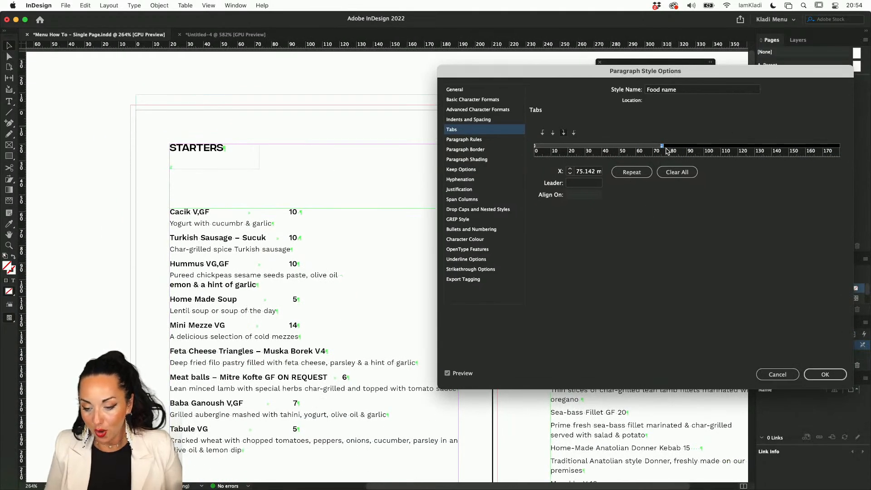
pyautogui.moveTo(662, 148)
pyautogui.mouseDown()
pyautogui.moveTo(755, 149)
pyautogui.moveTo(742, 150)
pyautogui.mouseUp()
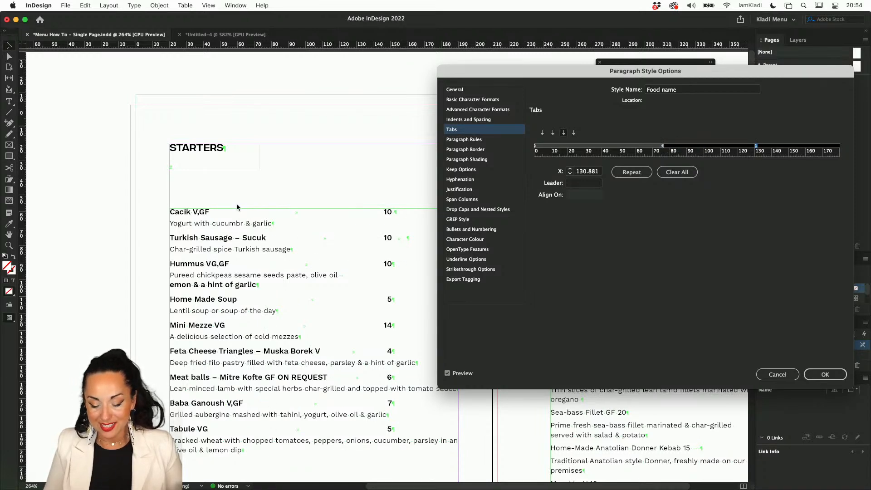
pyautogui.moveTo(756, 148); pyautogui.dragTo(811, 149)
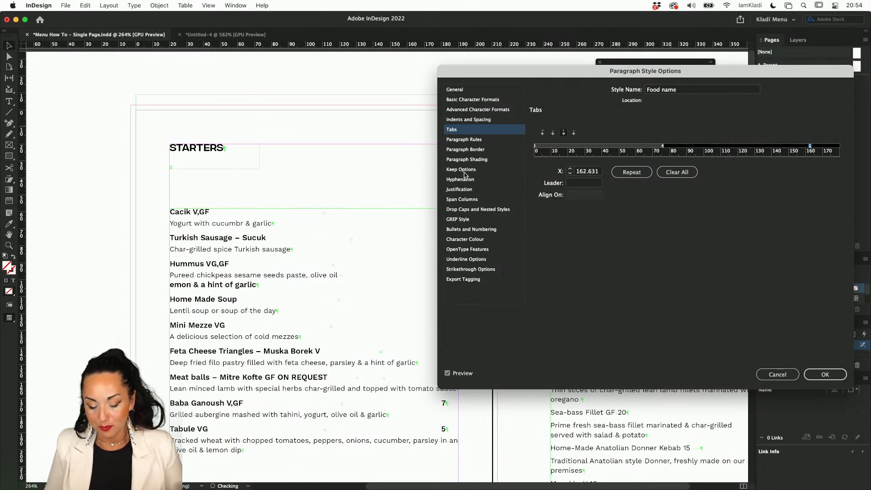
pyautogui.press('super+0')
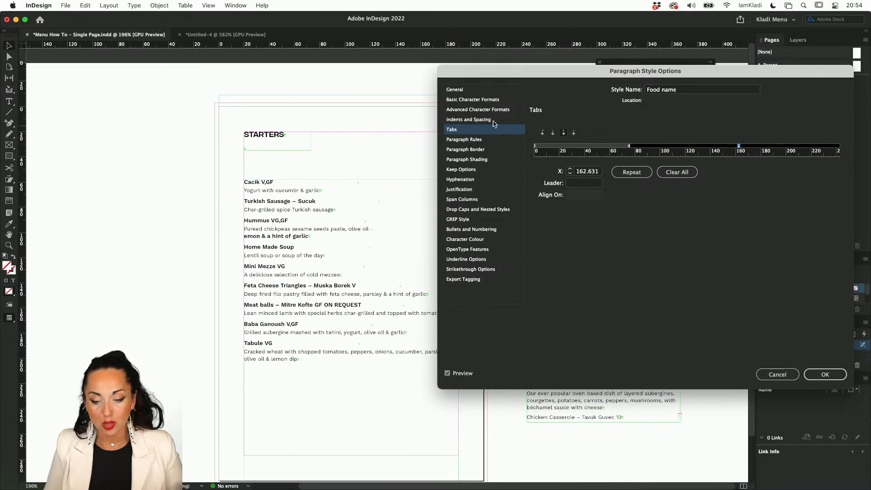
pyautogui.moveTo(517, 73); pyautogui.dragTo(567, 184)
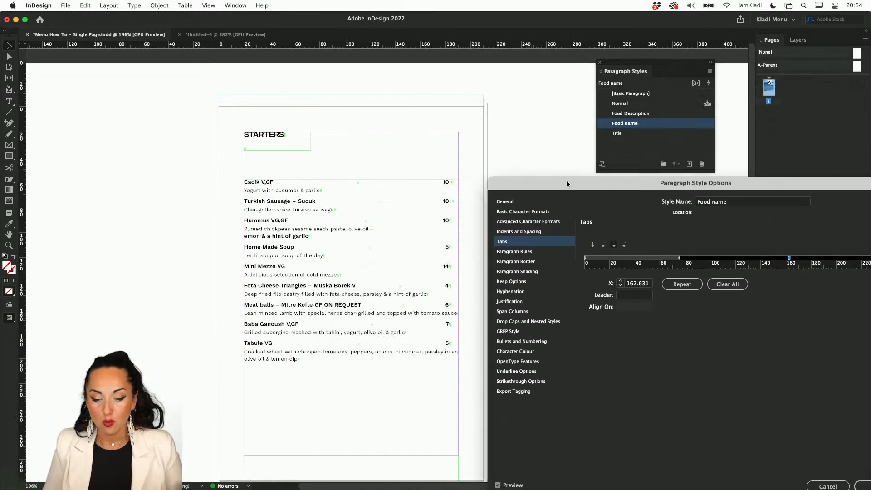
pyautogui.moveTo(639, 187); pyautogui.dragTo(528, 108)
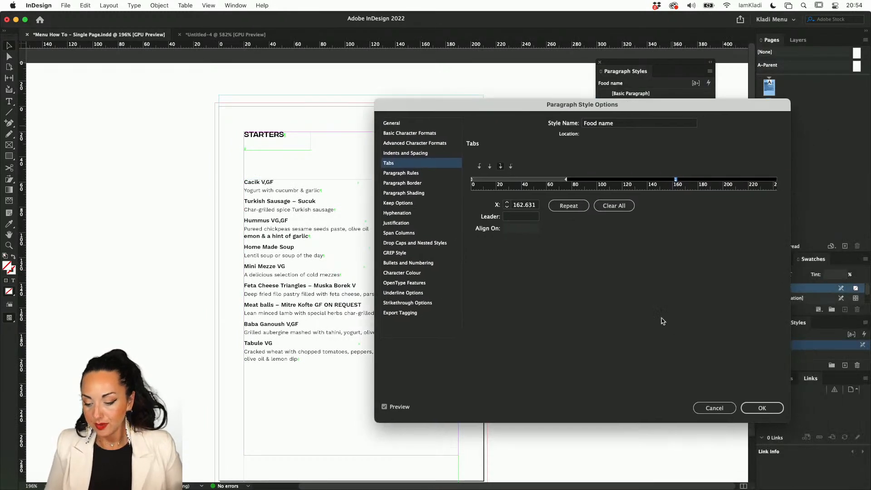
pyautogui.click(762, 408)
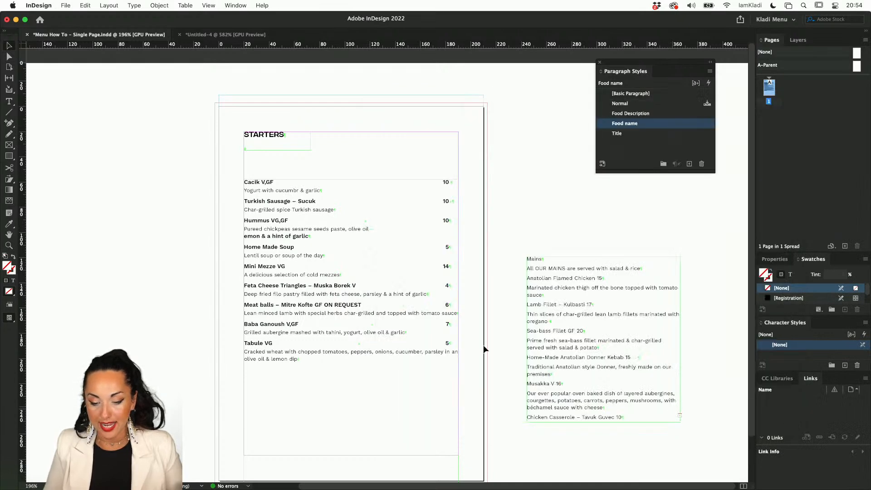
# Preview the Starters page without guides, frame edges and hidden characters.
pyautogui.click(400, 394)
pyautogui.hscroll(1, 412, 317)
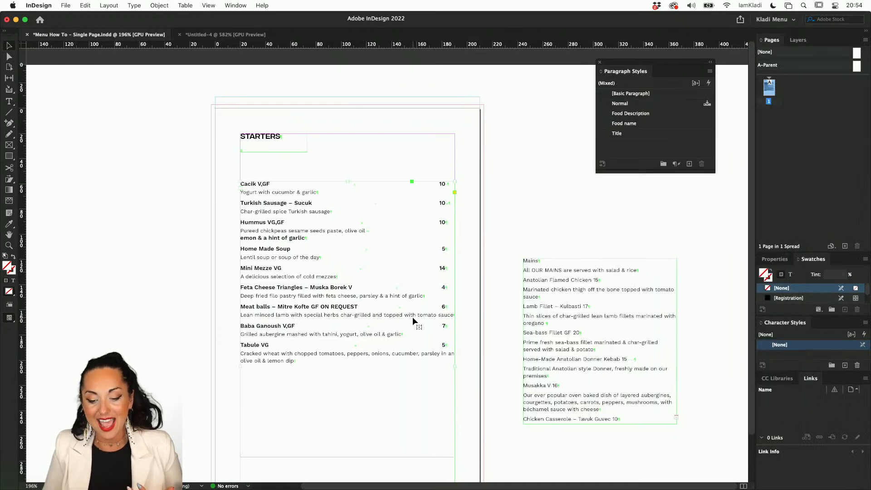
pyautogui.press('w')
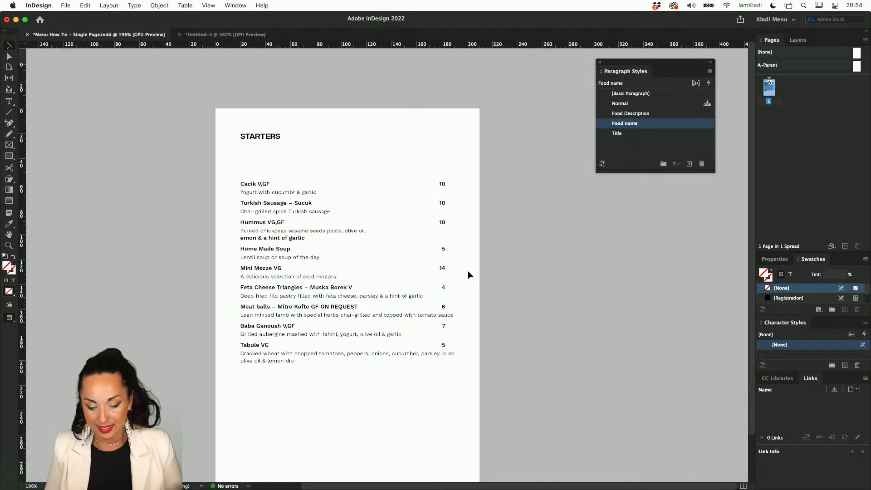
# Insert forced line breaks before "and topped" in Meat balls, "parsley" in Feta Cheese Triangles and "cucumber" in the Tabule description.
pyautogui.doubleClick(368, 314)
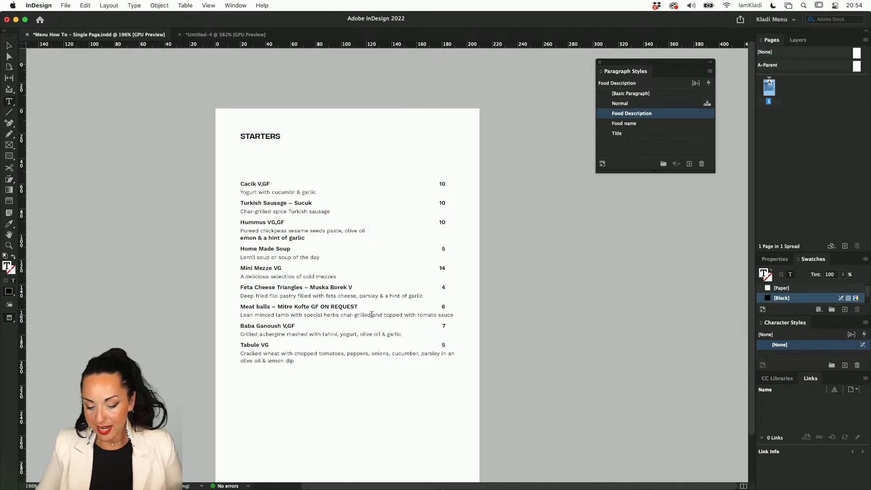
pyautogui.hotkey('shift', 'Return')
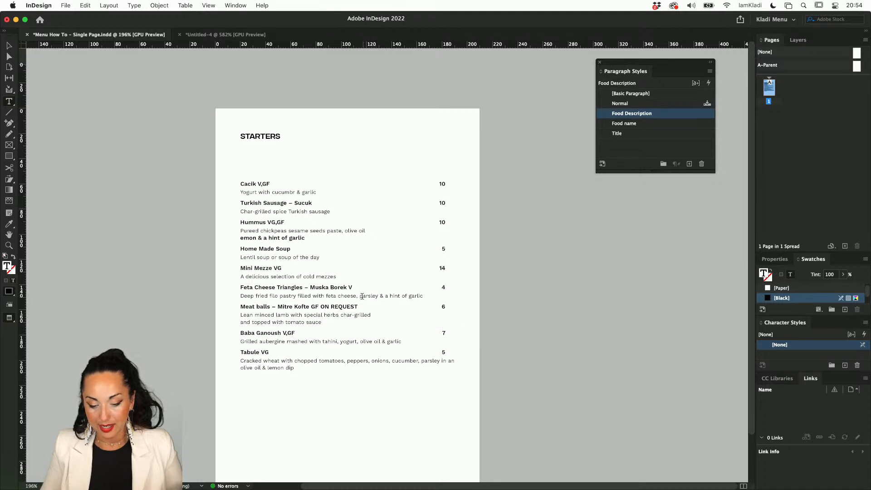
pyautogui.click(360, 296)
pyautogui.hotkey('shift', 'Return')
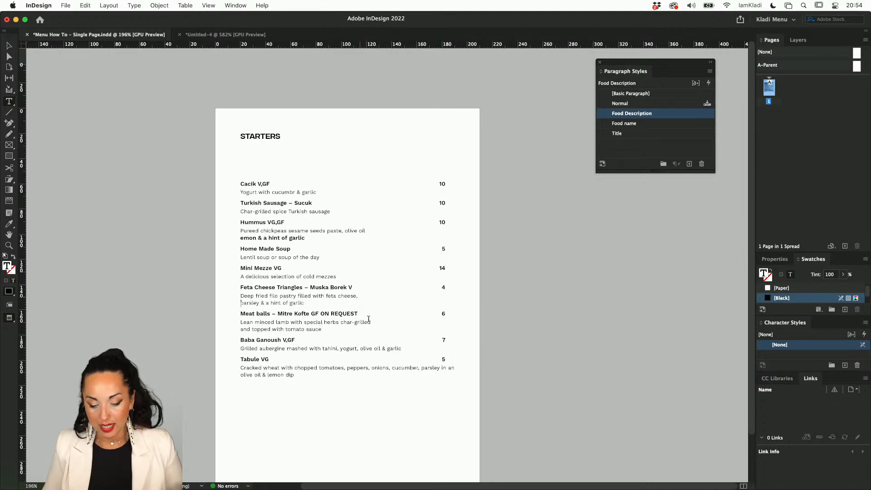
pyautogui.moveTo(392, 368); pyautogui.dragTo(443, 359)
pyautogui.click(392, 368)
pyautogui.hotkey('shift', 'Return')
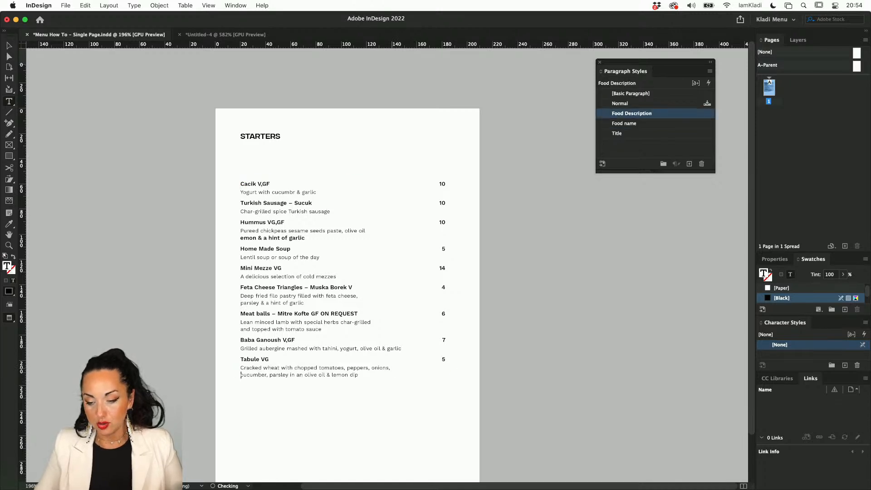
pyautogui.click(798, 40)
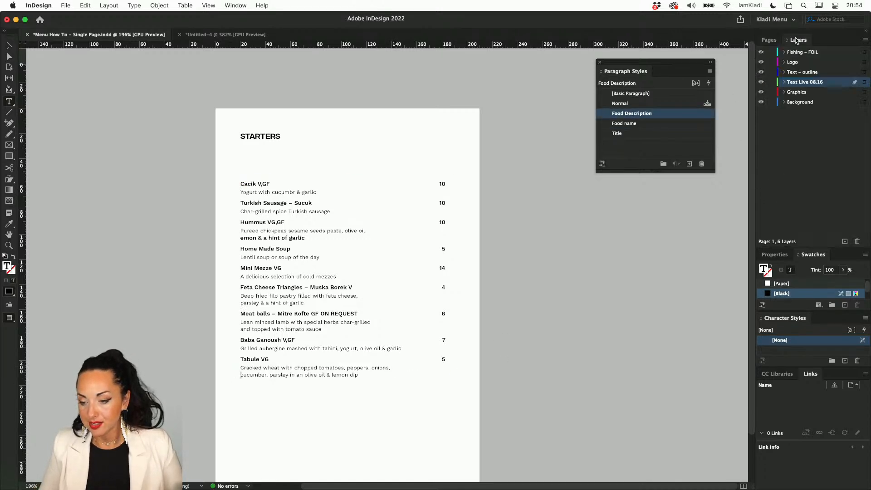
pyautogui.click(800, 104)
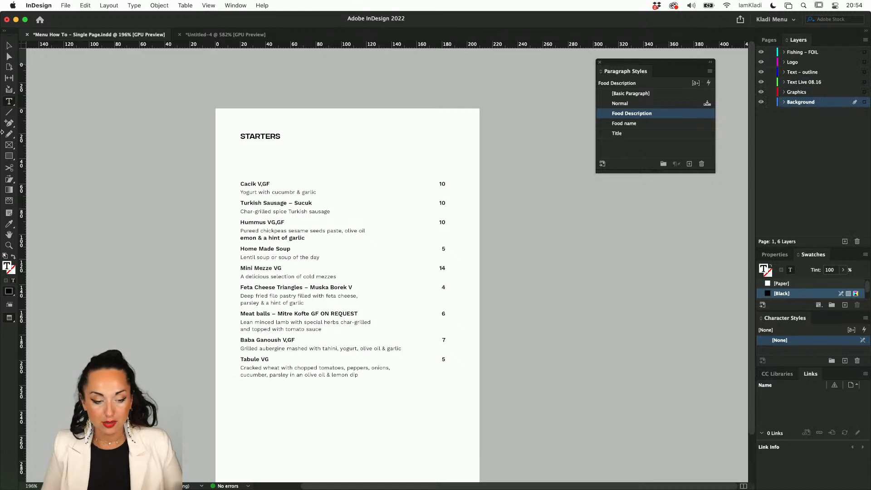
pyautogui.click(8, 155)
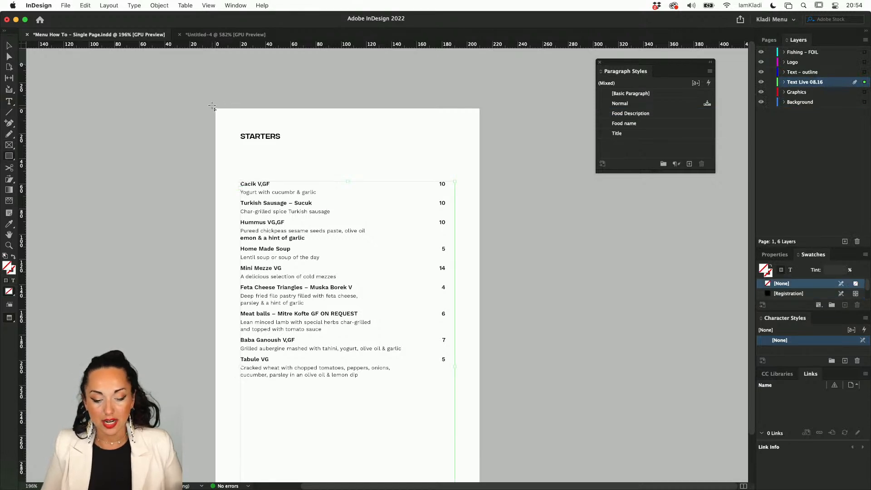
pyautogui.moveTo(211, 105); pyautogui.dragTo(218, 118)
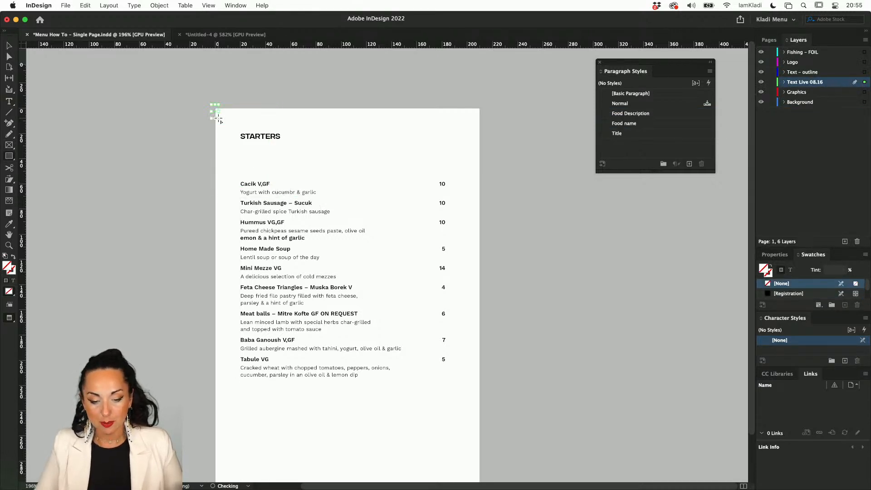
pyautogui.press('super+z')
pyautogui.press('w')
pyautogui.scroll(5, 213, 106)
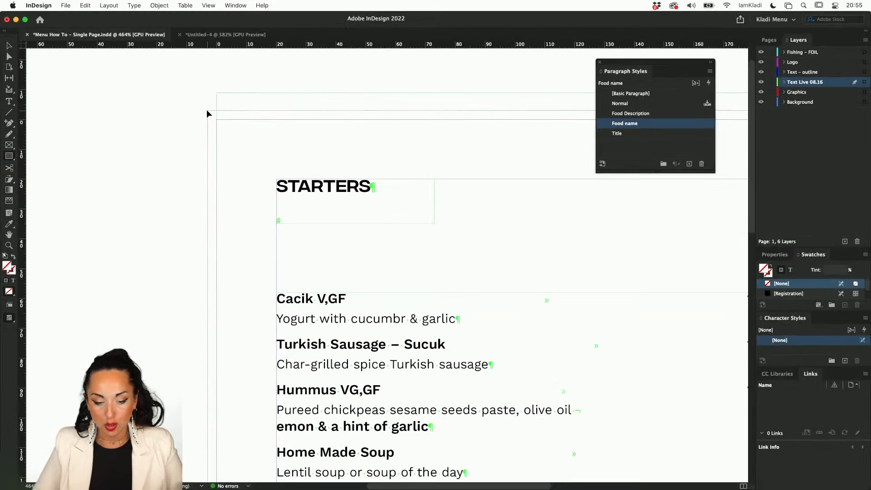
pyautogui.press('m')
pyautogui.moveTo(208, 111); pyautogui.dragTo(757, 481)
pyautogui.scroll(-4, 697, 450)
pyautogui.scroll(-5, 698, 450)
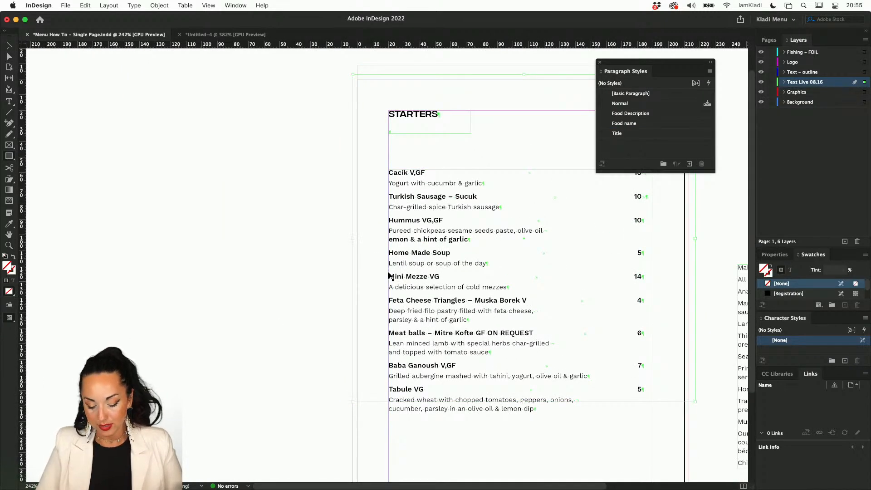
pyautogui.press('super+shift+a')
# Draw a rectangle on the Background layer covering the whole page out to the bleed and fill it with green 00d699.
pyautogui.click(804, 102)
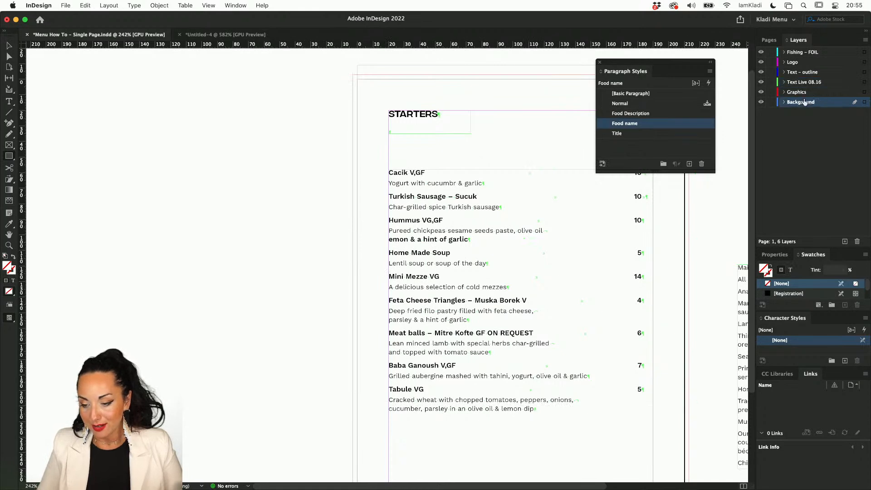
pyautogui.moveTo(353, 74)
pyautogui.mouseDown()
pyautogui.moveTo(425, 196)
pyautogui.moveTo(643, 468)
pyautogui.moveTo(689, 481)
pyautogui.mouseUp()
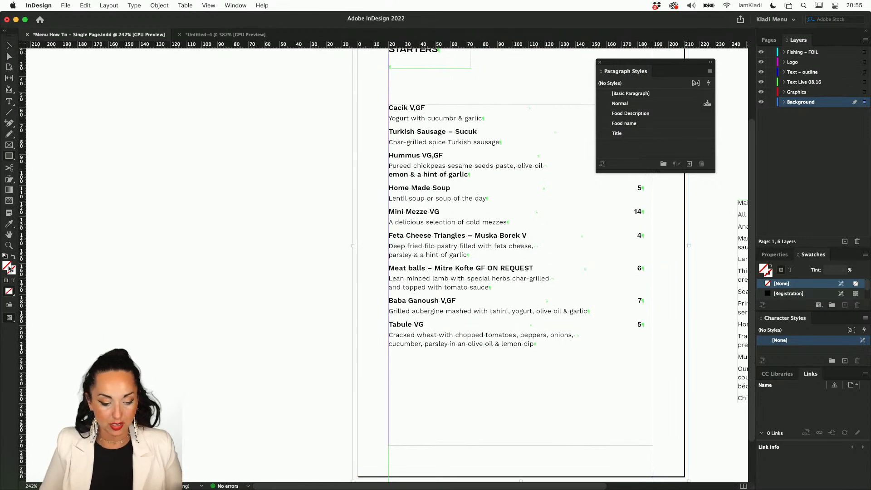
pyautogui.doubleClick(8, 267)
pyautogui.click(383, 214)
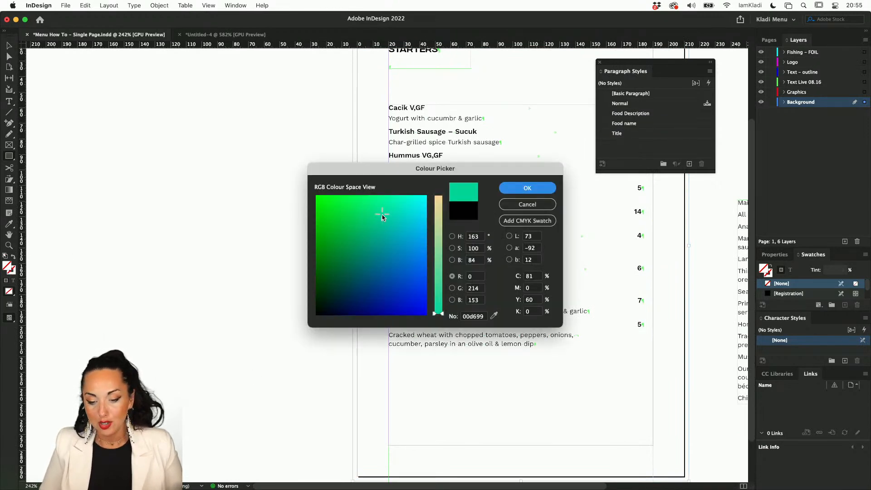
pyautogui.click(527, 188)
pyautogui.scroll(3, 493, 244)
pyautogui.hscroll(4, 493, 244)
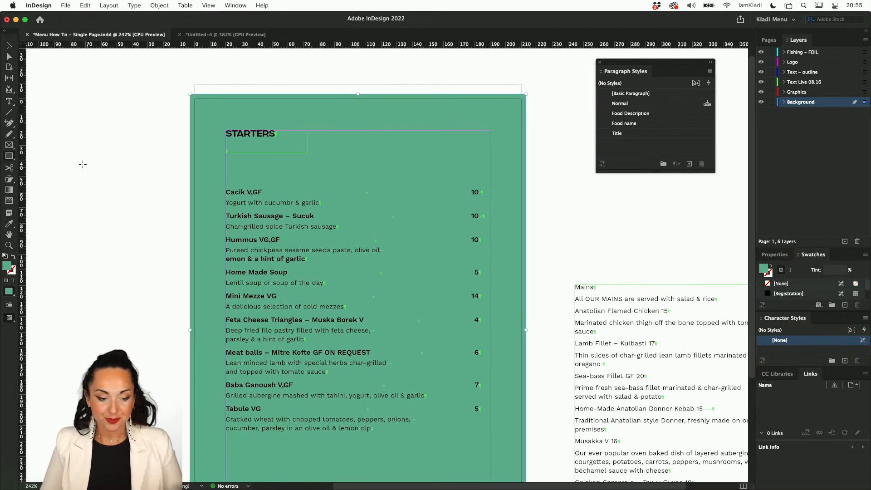
# Hide the Text Live 08.16 layer and paste a copy of its dish list frame in place on the Text – outline layer.
pyautogui.click(10, 53)
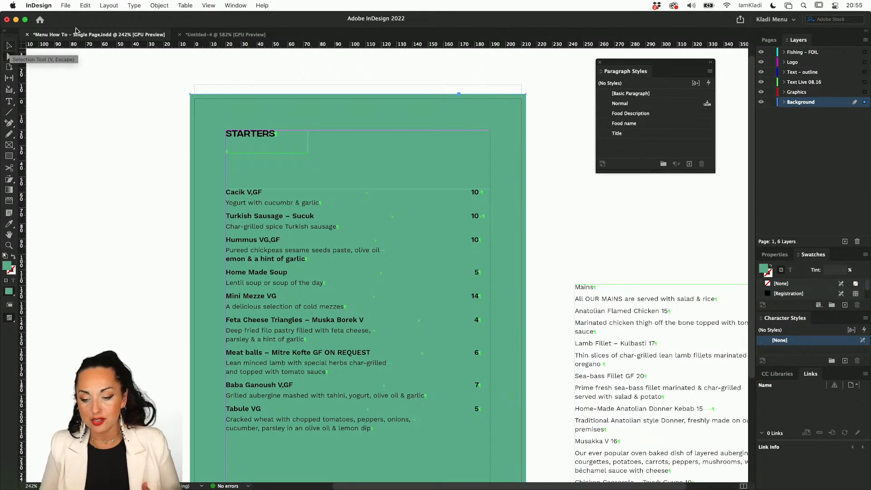
pyautogui.click(639, 194)
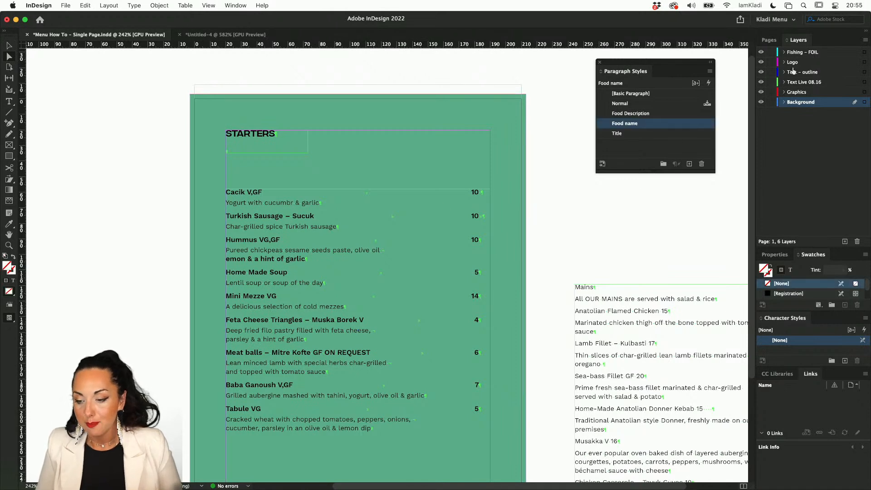
pyautogui.click(411, 239)
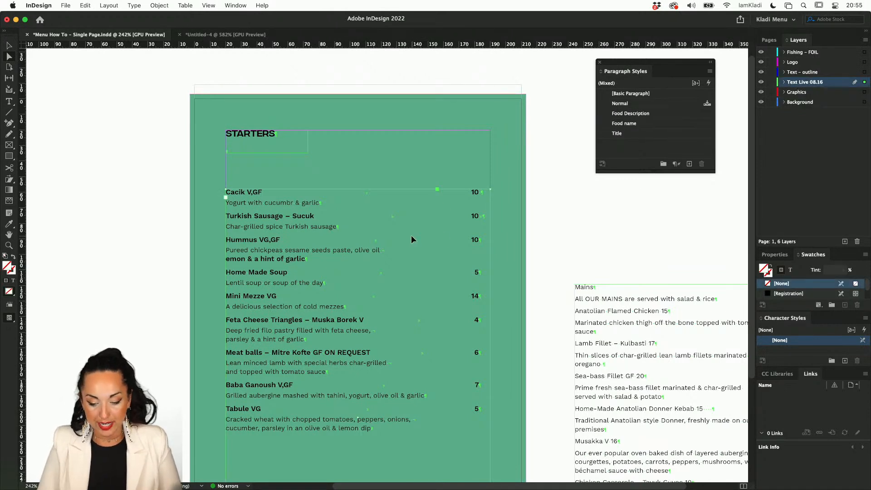
pyautogui.click(828, 72)
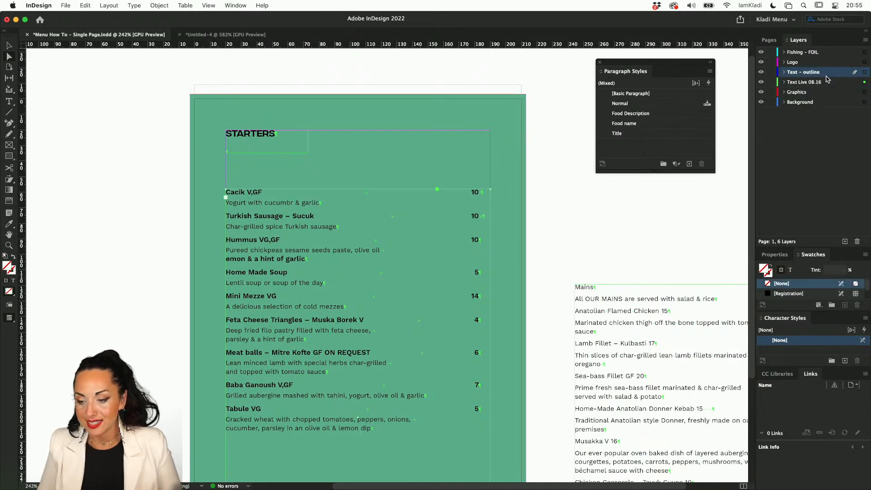
pyautogui.click(762, 83)
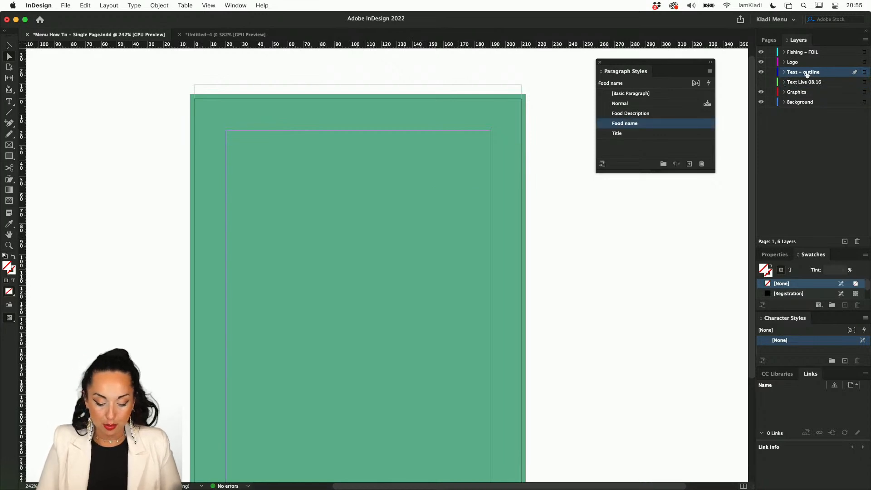
pyautogui.press('alt+shift+super+v')
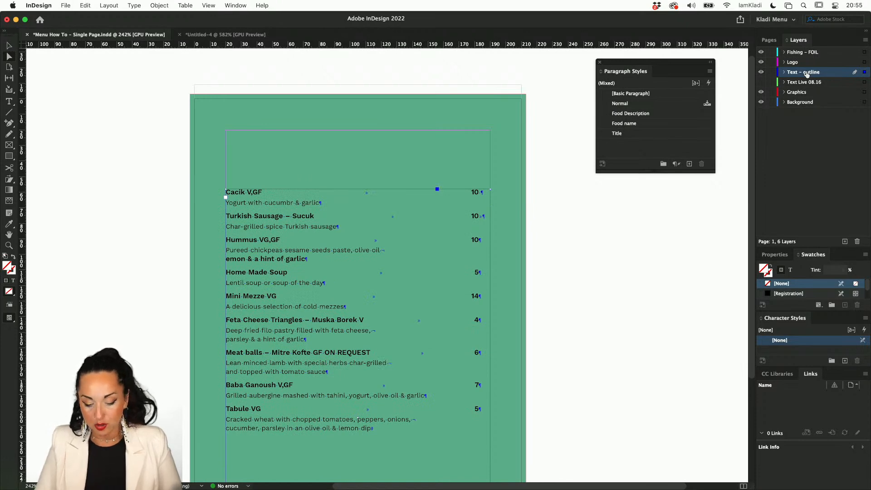
# Convert the copied dish list text on the Text – outline layer to outlines.
pyautogui.press('shift+super+o')
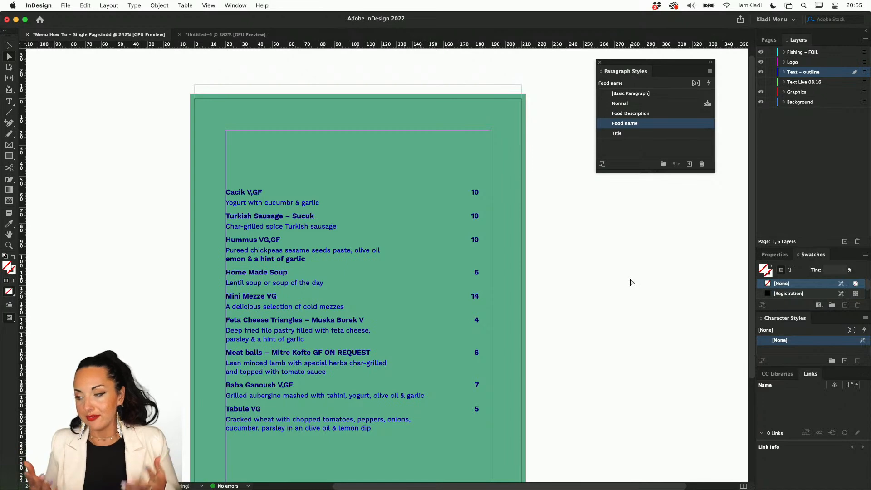
pyautogui.scroll(3, 632, 282)
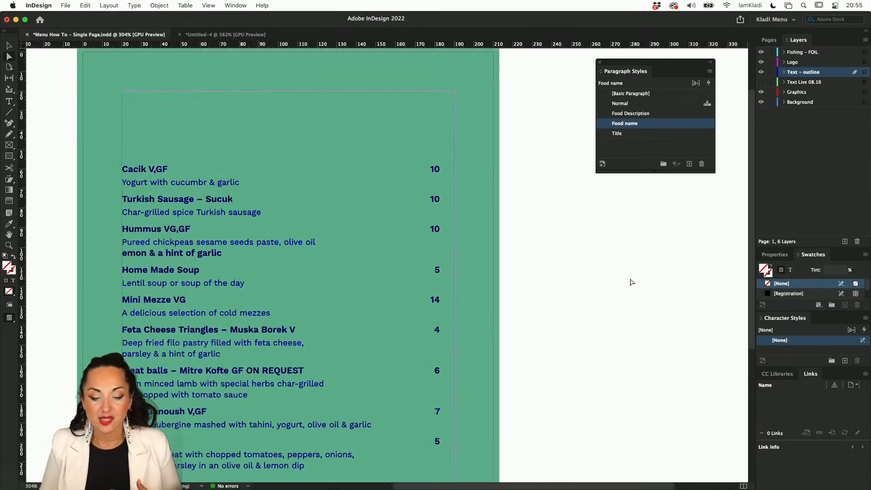
pyautogui.scroll(-3, 632, 282)
pyautogui.hscroll(-2, 632, 282)
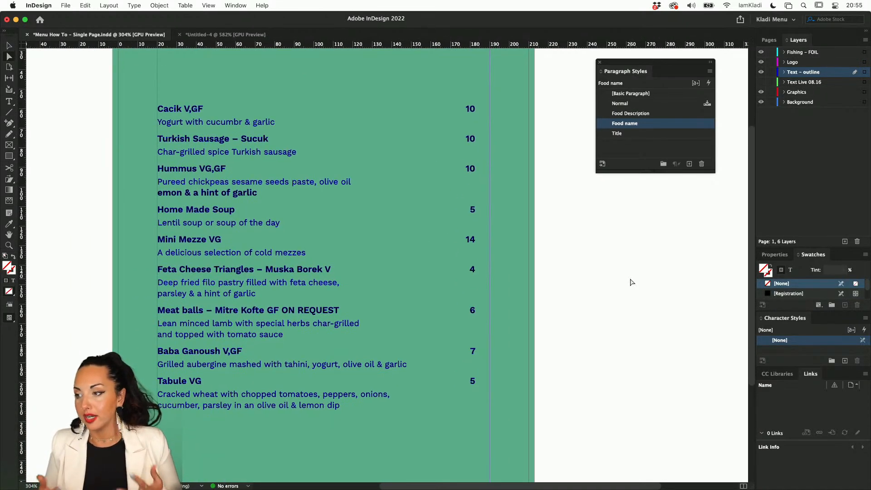